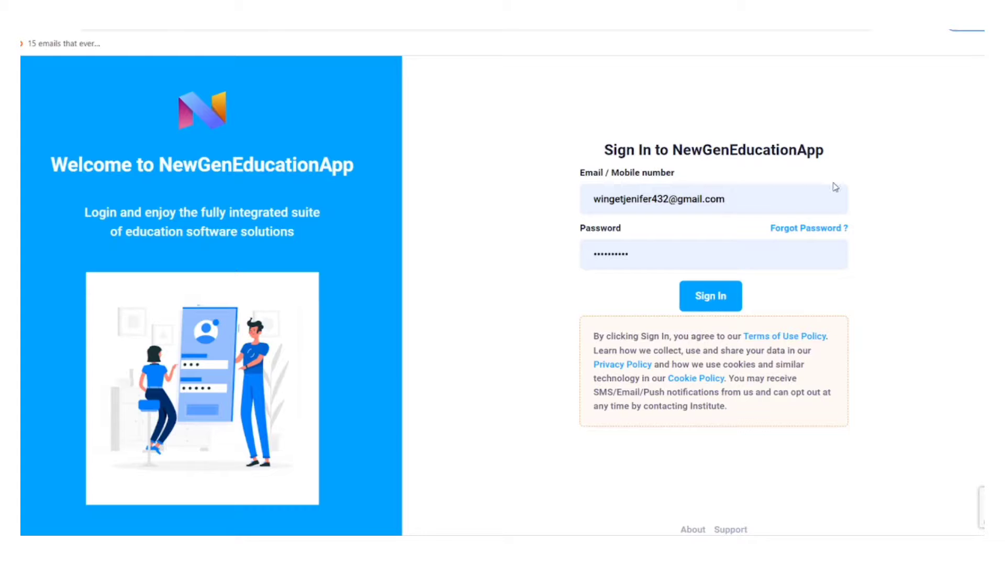
Sign in, then go through Configurations > Other Configurations to the Fee Types list
{"action": "left_click", "coordinate": [727, 296]}
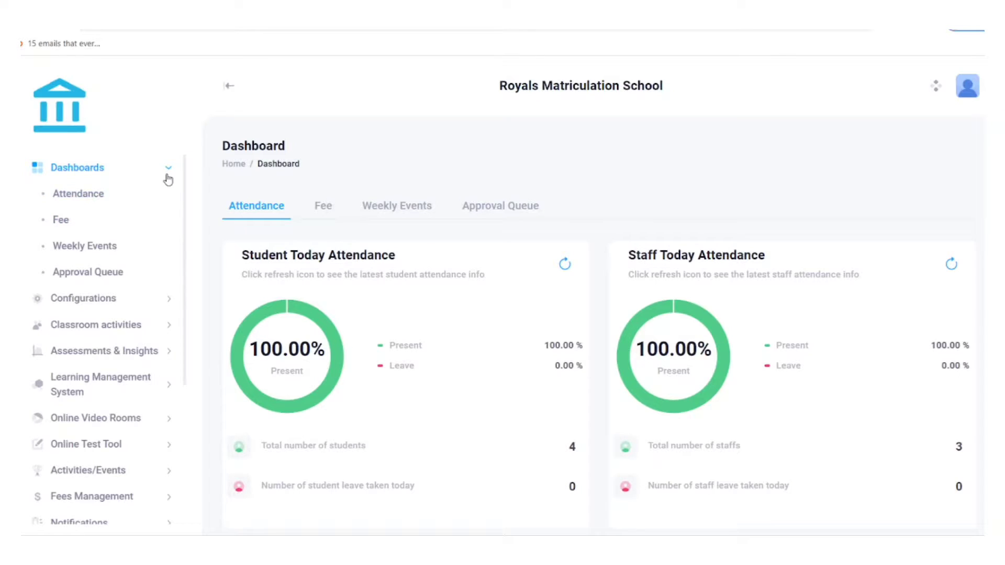
{"action": "left_click", "coordinate": [169, 170]}
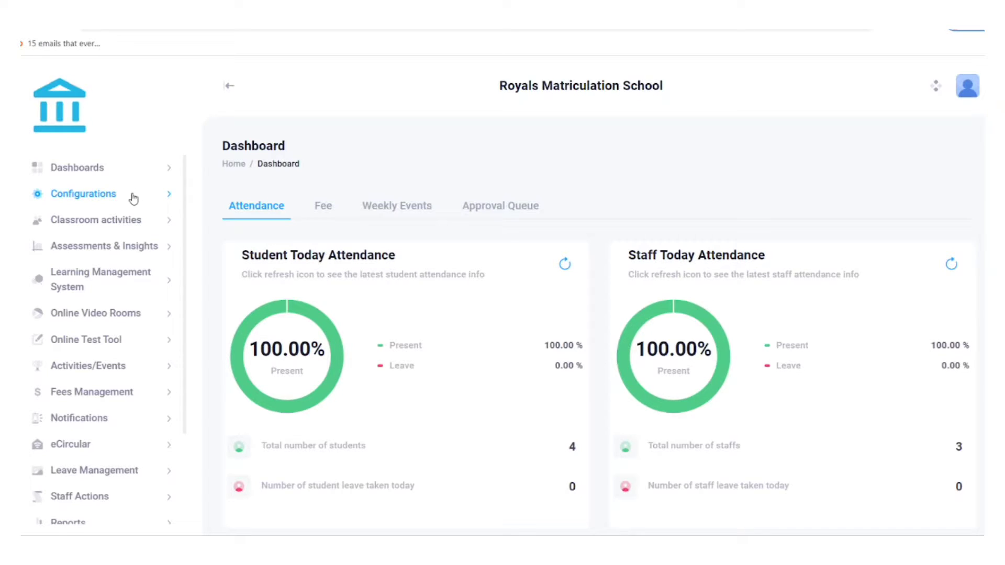
{"action": "left_click", "coordinate": [133, 197]}
{"action": "scroll", "coordinate": [124, 223], "scroll_direction": "down", "scroll_amount": 3}
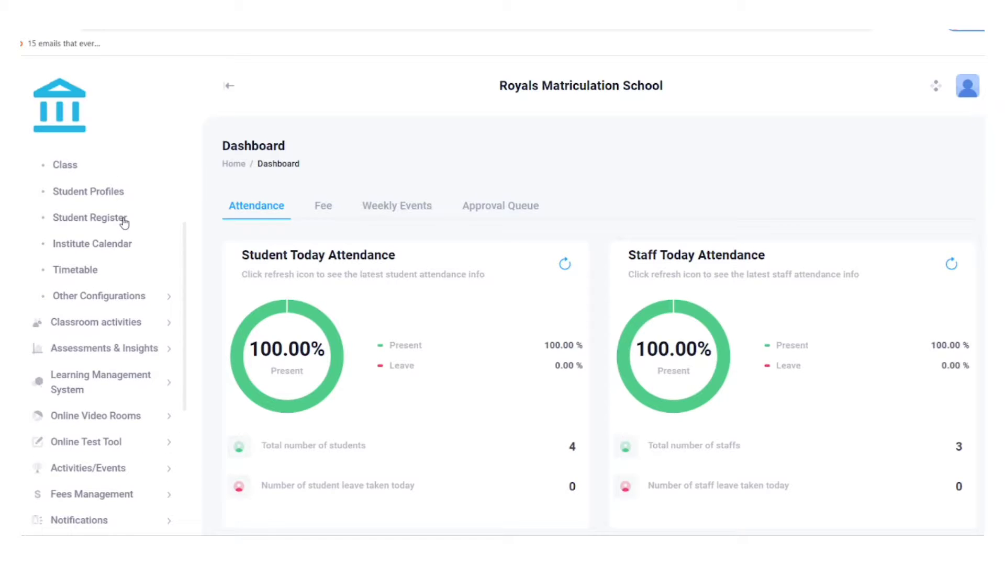
{"action": "scroll", "coordinate": [124, 222], "scroll_direction": "up", "scroll_amount": 1}
{"action": "scroll", "coordinate": [124, 223], "scroll_direction": "down", "scroll_amount": 3}
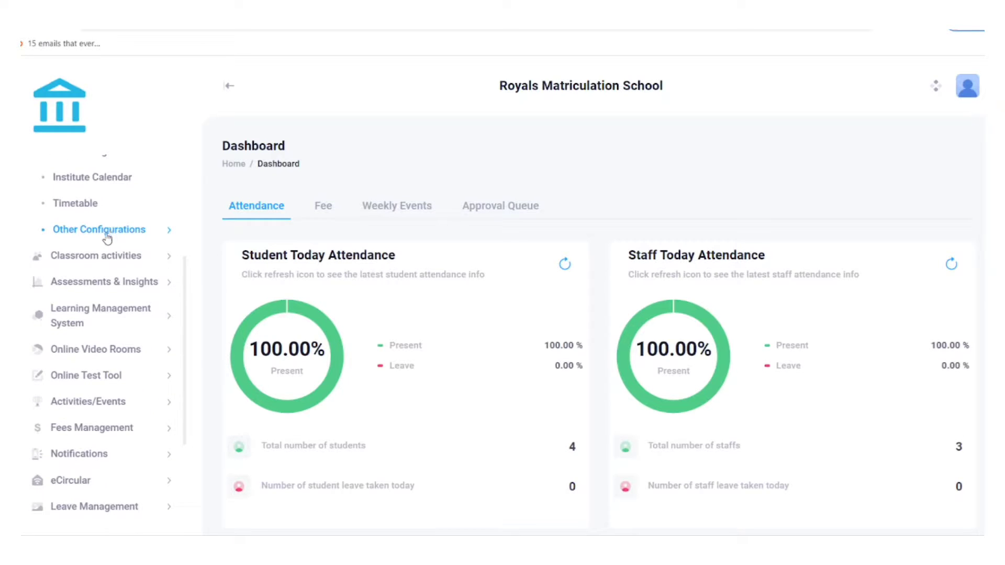
{"action": "left_click", "coordinate": [106, 236]}
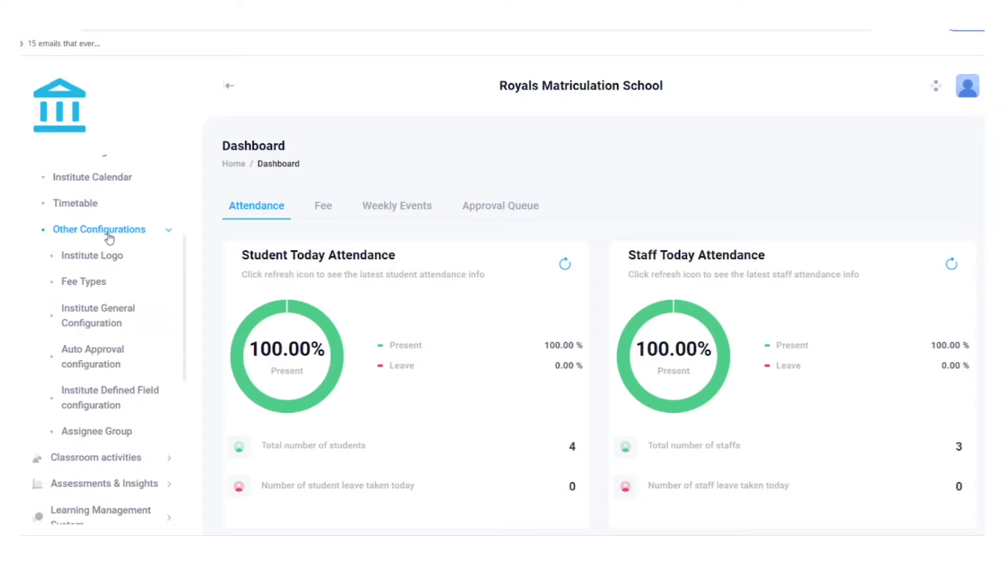
{"action": "left_click", "coordinate": [103, 288]}
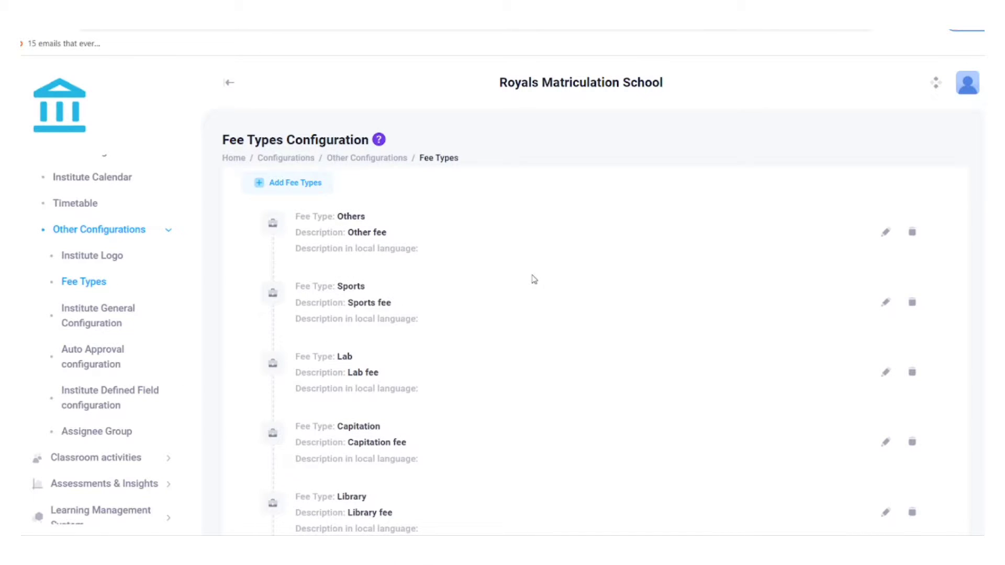
Add and submit a fee type named 'Term Fee' with the description 'Term Fee'
{"action": "scroll", "coordinate": [533, 280], "scroll_direction": "down", "scroll_amount": 3}
{"action": "scroll", "coordinate": [534, 280], "scroll_direction": "down", "scroll_amount": 12}
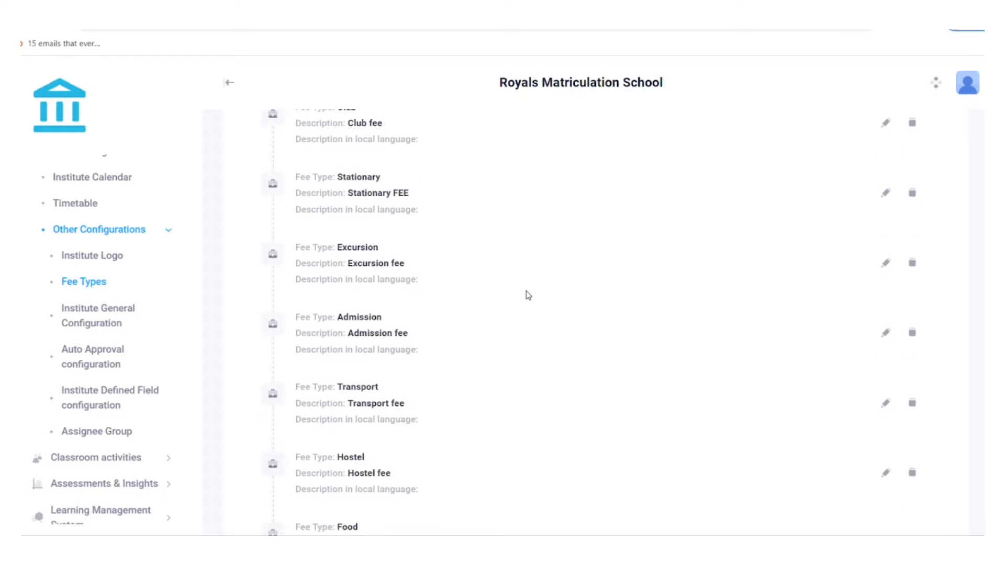
{"action": "scroll", "coordinate": [503, 327], "scroll_direction": "up", "scroll_amount": 15}
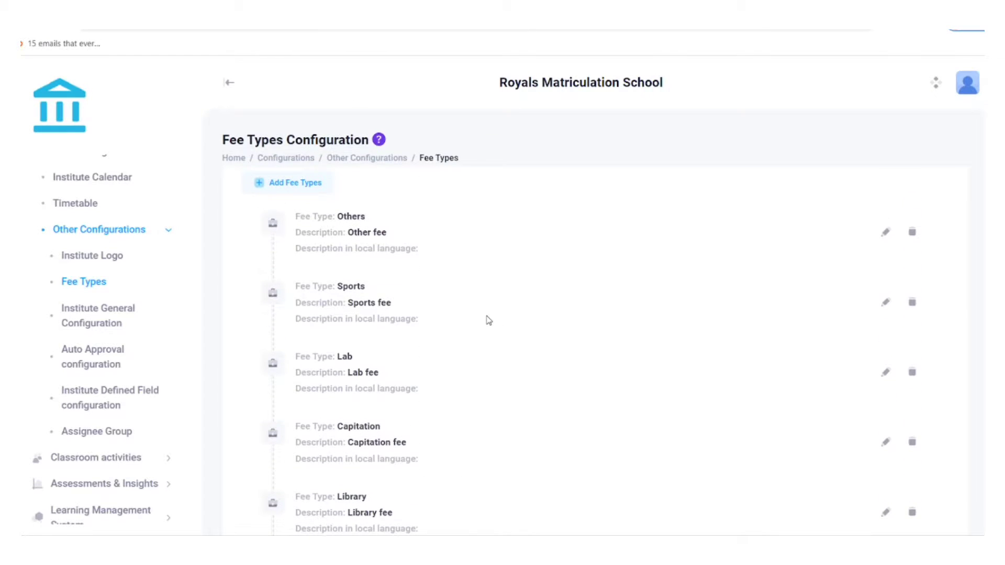
{"action": "left_click", "coordinate": [295, 192]}
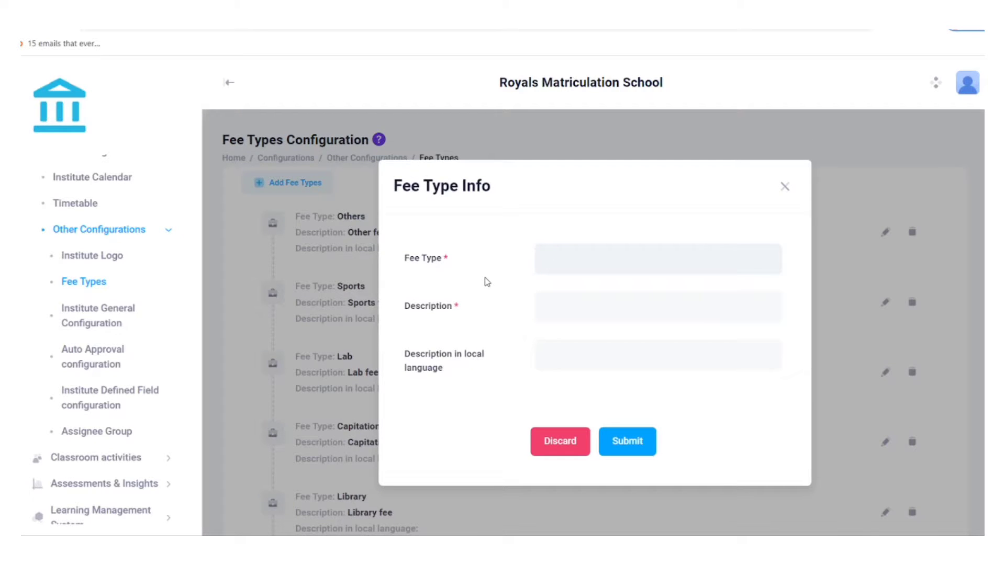
{"action": "type", "text": "Term Fee"}
{"action": "left_click", "coordinate": [543, 317]}
{"action": "type", "text": "T"}
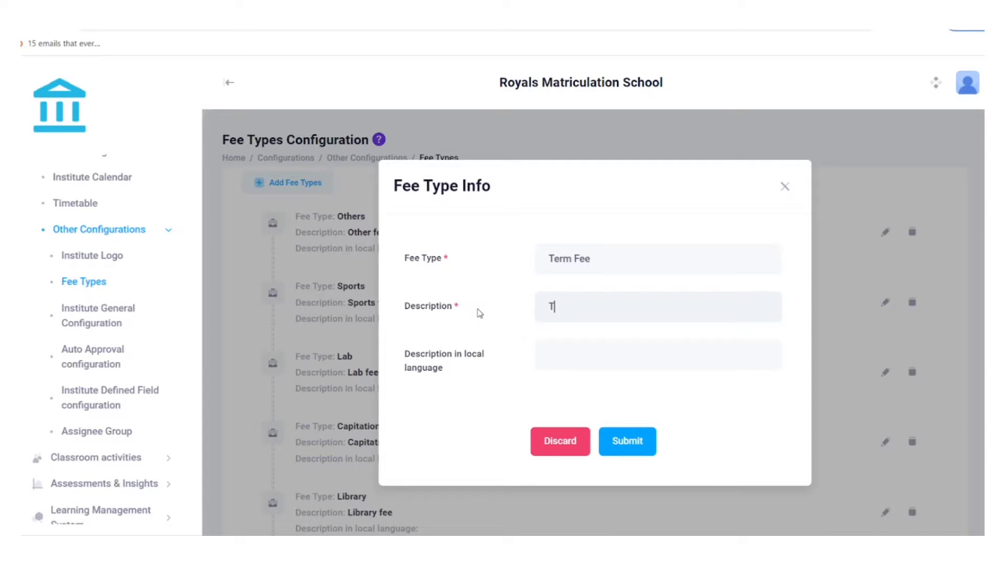
{"action": "type", "text": "erm Fee"}
{"action": "left_click", "coordinate": [632, 443]}
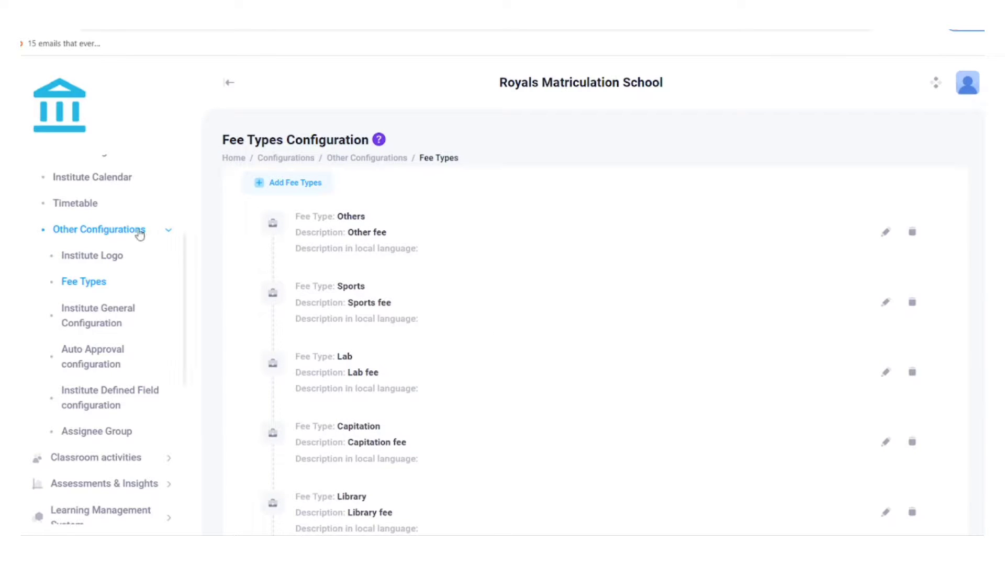
Go to Fees Management > Fees Configuration and start Create Fees Configuration
{"action": "left_click", "coordinate": [144, 236]}
{"action": "scroll", "coordinate": [132, 236], "scroll_direction": "down", "scroll_amount": 3}
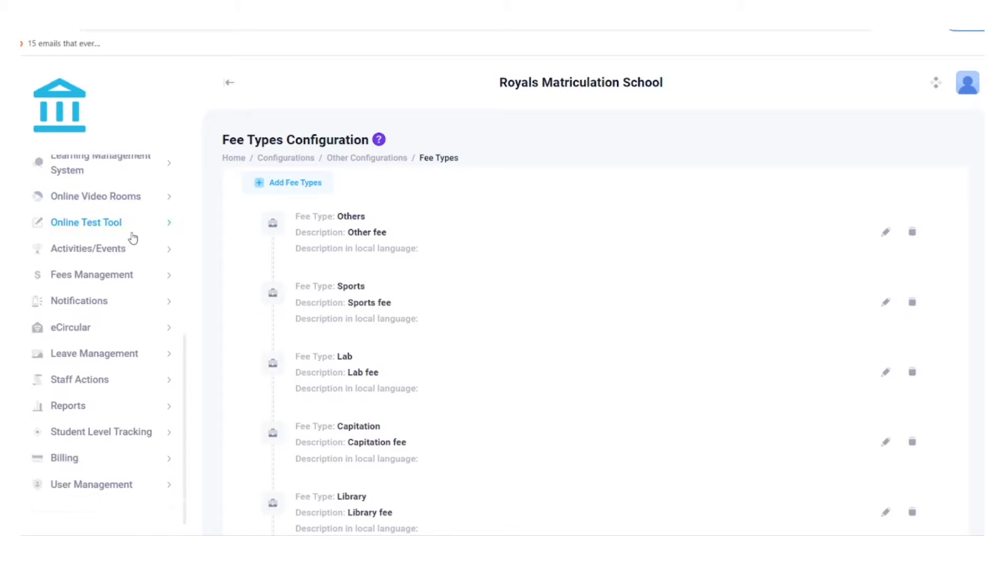
{"action": "left_click", "coordinate": [98, 281]}
{"action": "scroll", "coordinate": [132, 251], "scroll_direction": "down", "scroll_amount": 2}
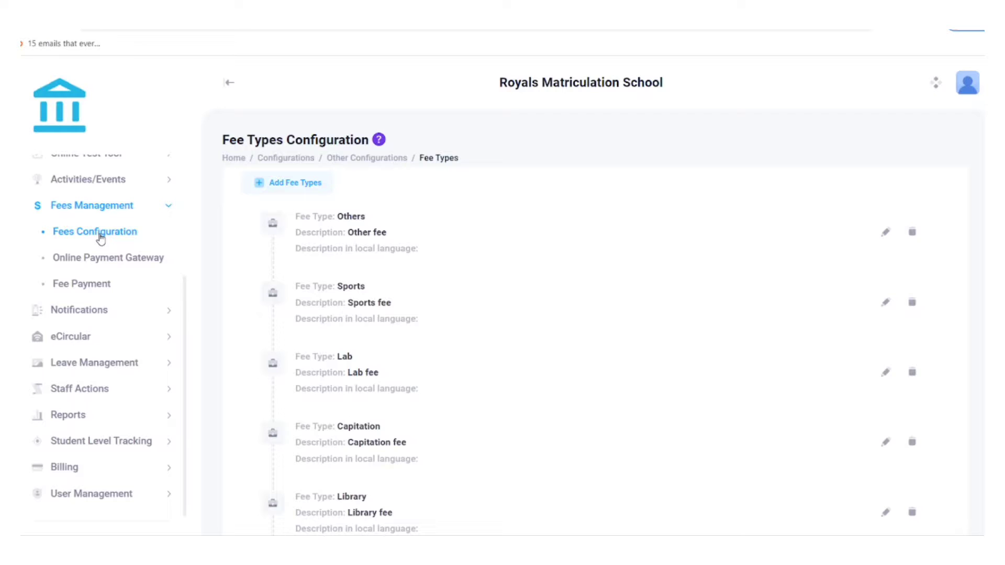
{"action": "left_click", "coordinate": [101, 237]}
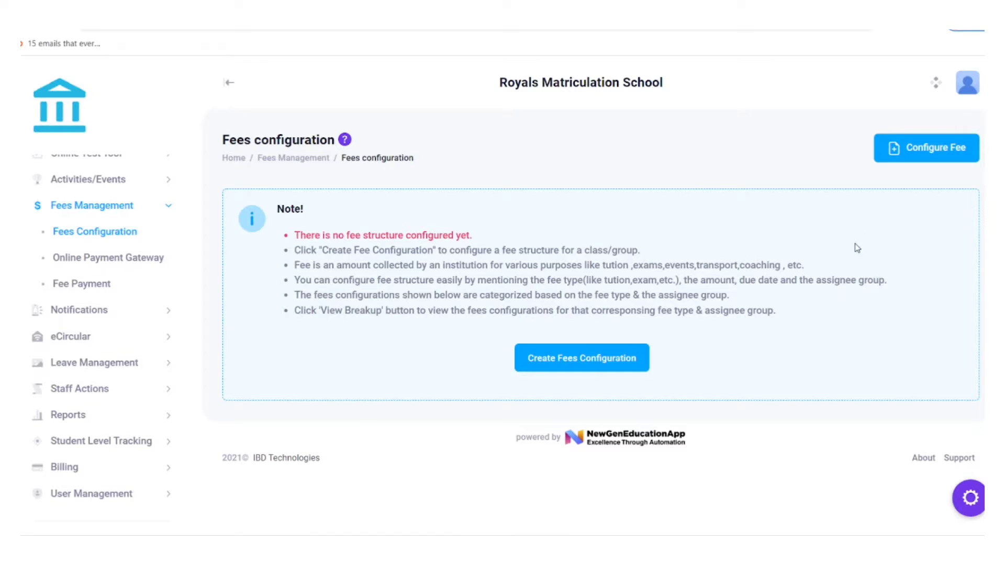
{"action": "left_click", "coordinate": [582, 357]}
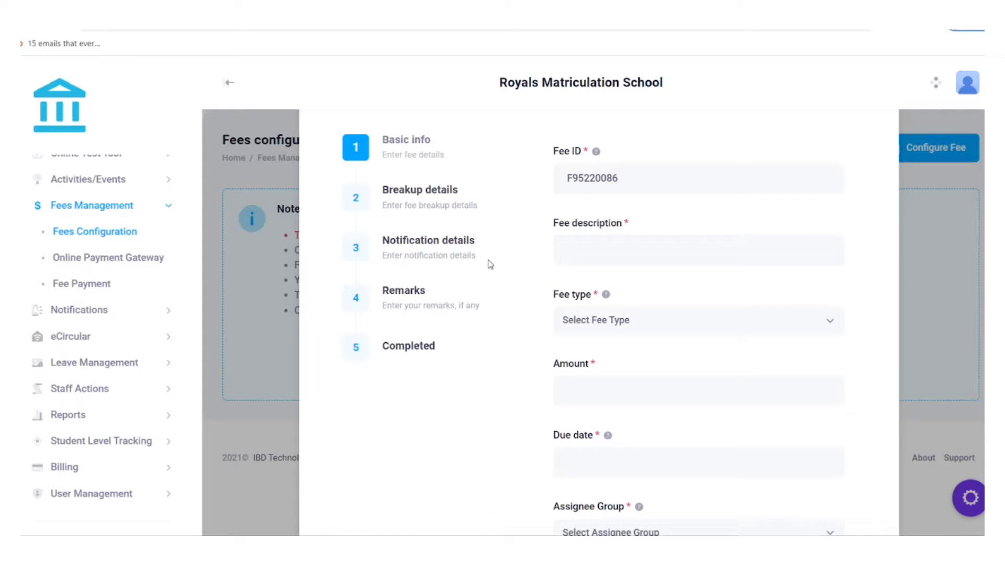
Enter fee description 'Term1 Fee', choose fee type Term Fee, and amount 15000
{"action": "left_click", "coordinate": [607, 247]}
{"action": "type", "text": "Term1 Fee"}
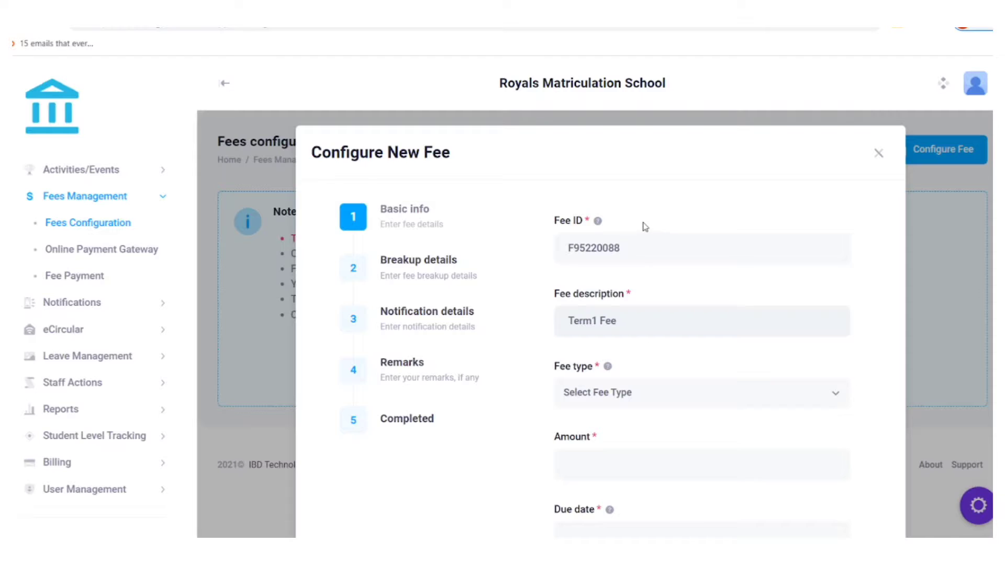
{"action": "scroll", "coordinate": [645, 225], "scroll_direction": "down", "scroll_amount": 2}
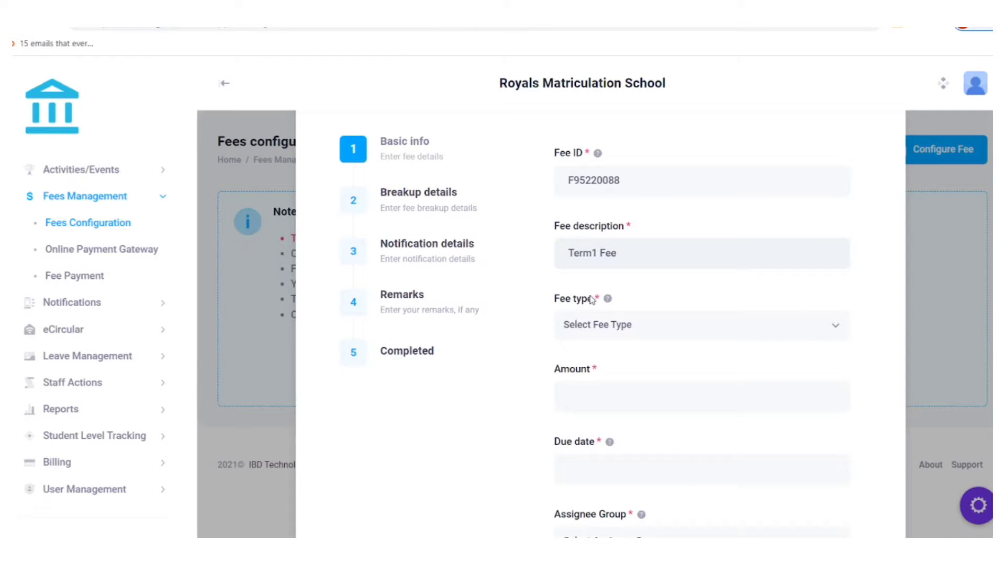
{"action": "left_click", "coordinate": [593, 324]}
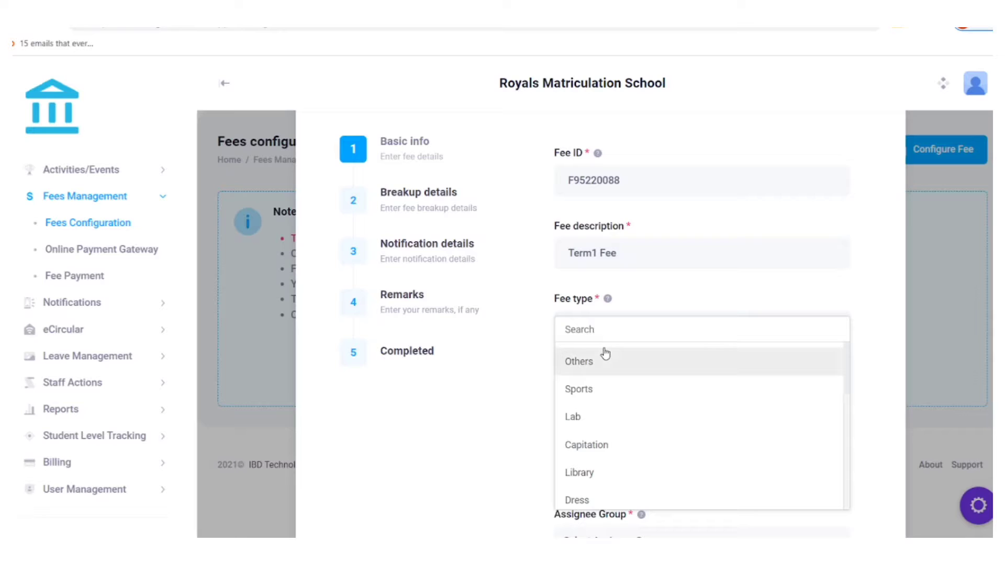
{"action": "scroll", "coordinate": [606, 355], "scroll_direction": "down", "scroll_amount": 10}
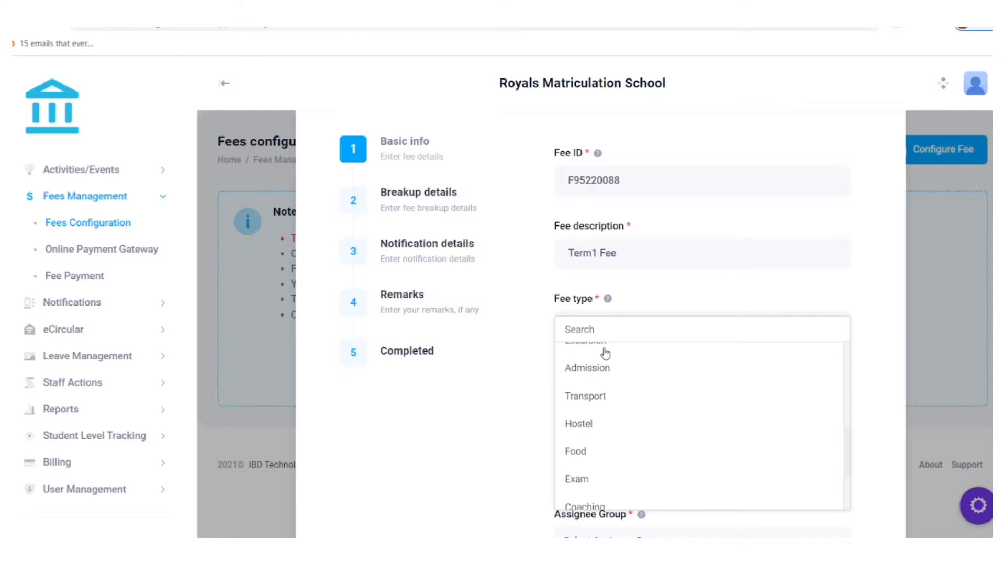
{"action": "scroll", "coordinate": [605, 356], "scroll_direction": "down", "scroll_amount": 2}
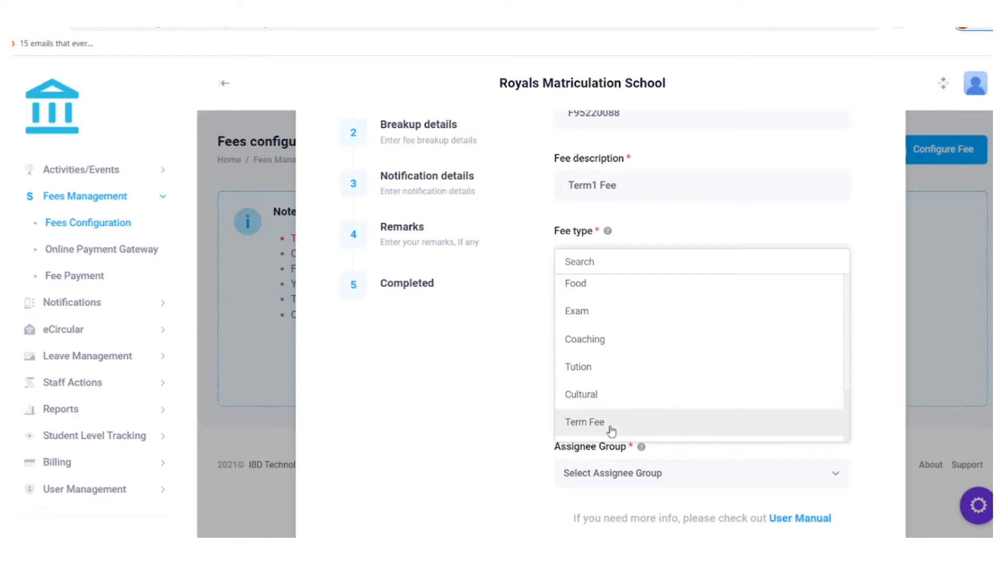
{"action": "left_click", "coordinate": [607, 429]}
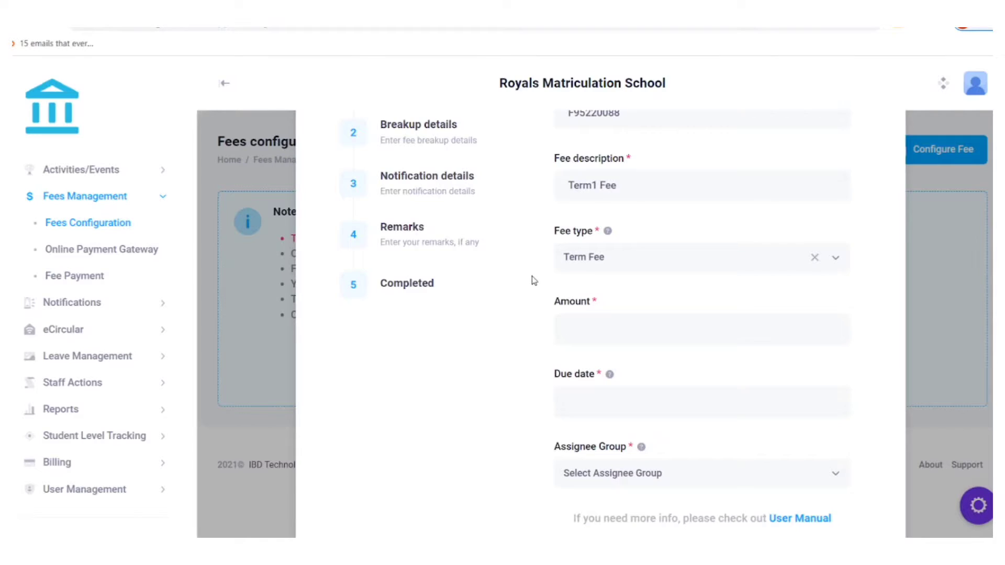
{"action": "scroll", "coordinate": [532, 275], "scroll_direction": "up", "scroll_amount": 2}
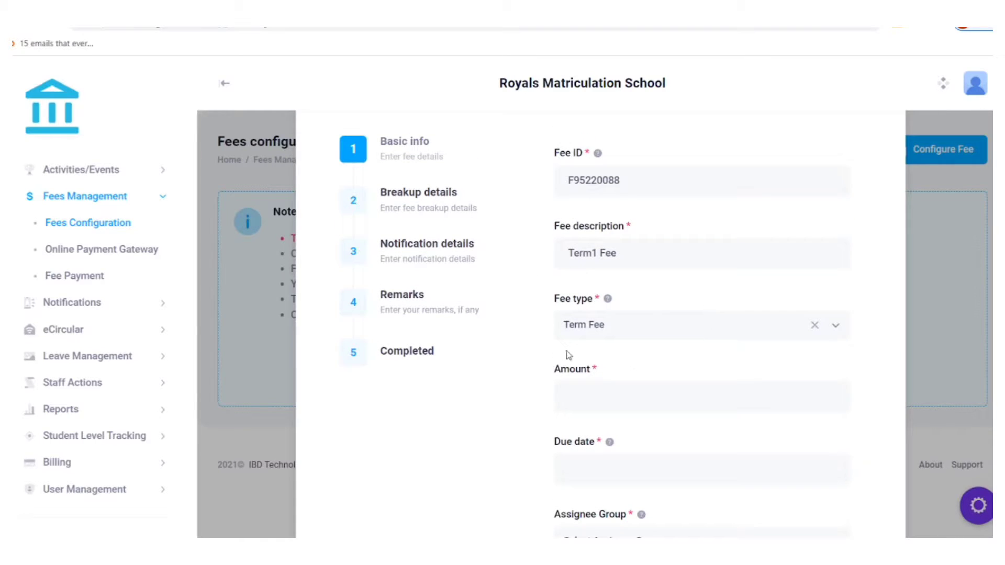
{"action": "scroll", "coordinate": [622, 319], "scroll_direction": "down", "scroll_amount": 2}
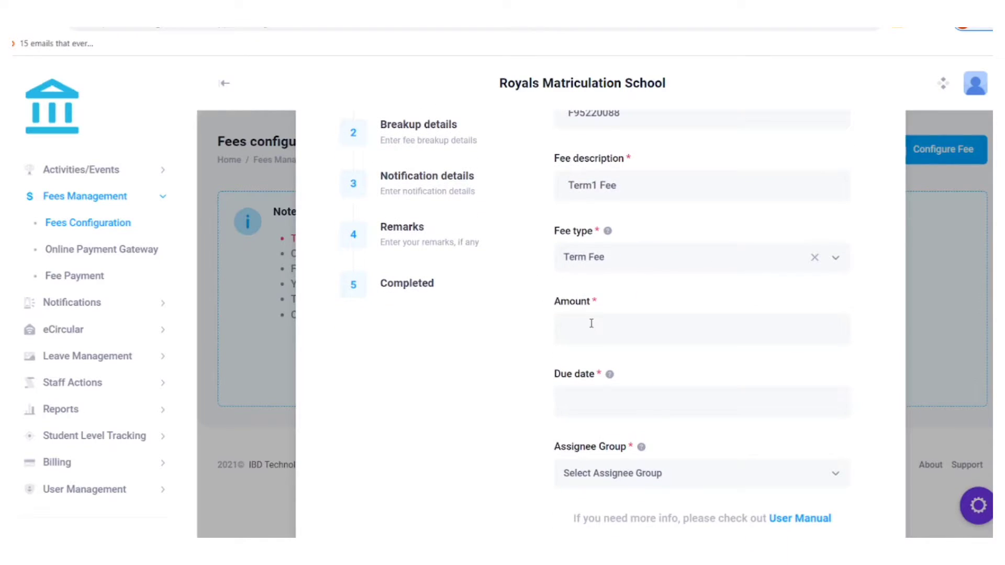
{"action": "type", "text": "15000"}
Set due date 16-04-2022, assign to all institute students, and continue to breakup
{"action": "left_click", "coordinate": [596, 394]}
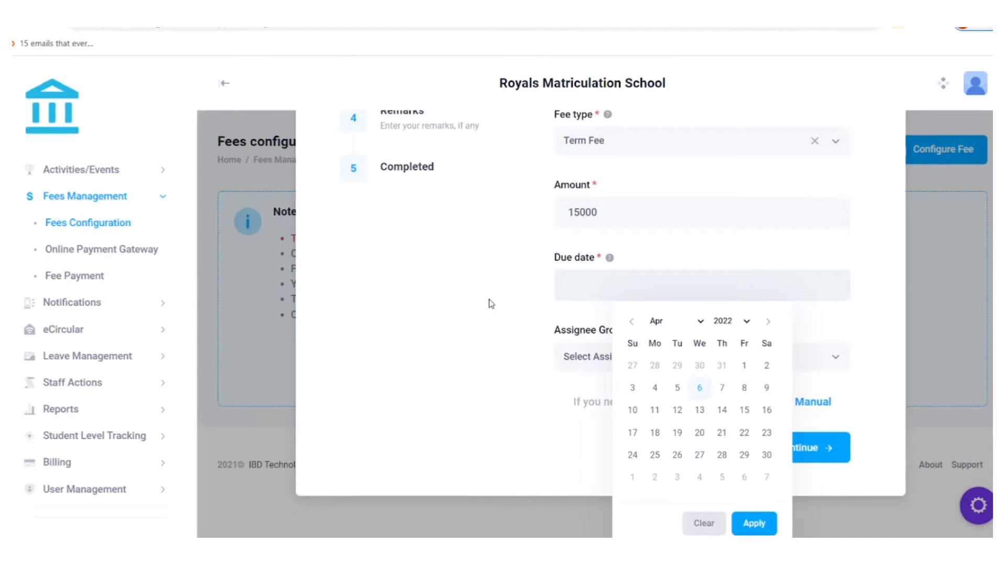
{"action": "left_click", "coordinate": [766, 410]}
{"action": "left_click", "coordinate": [751, 527]}
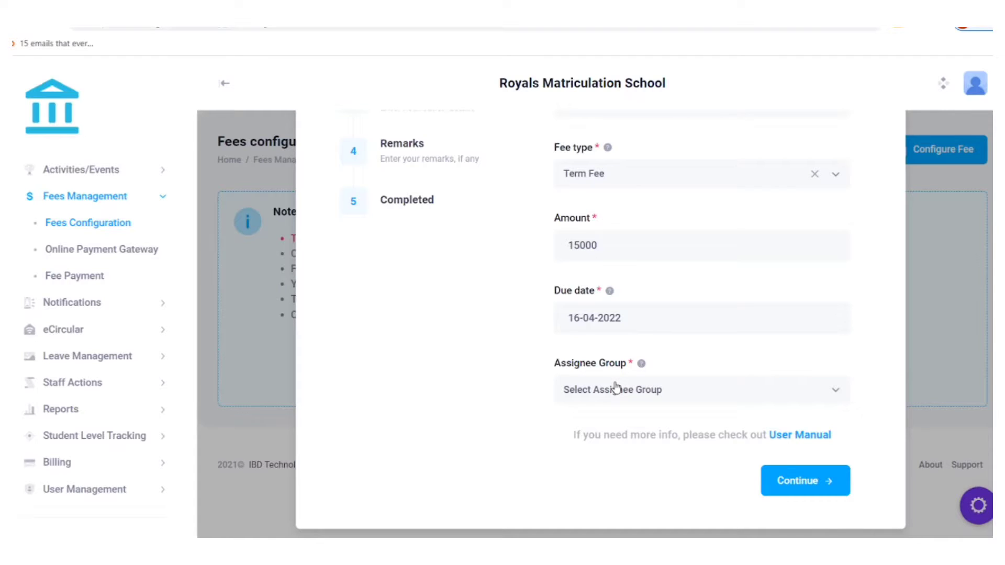
{"action": "left_click", "coordinate": [616, 389]}
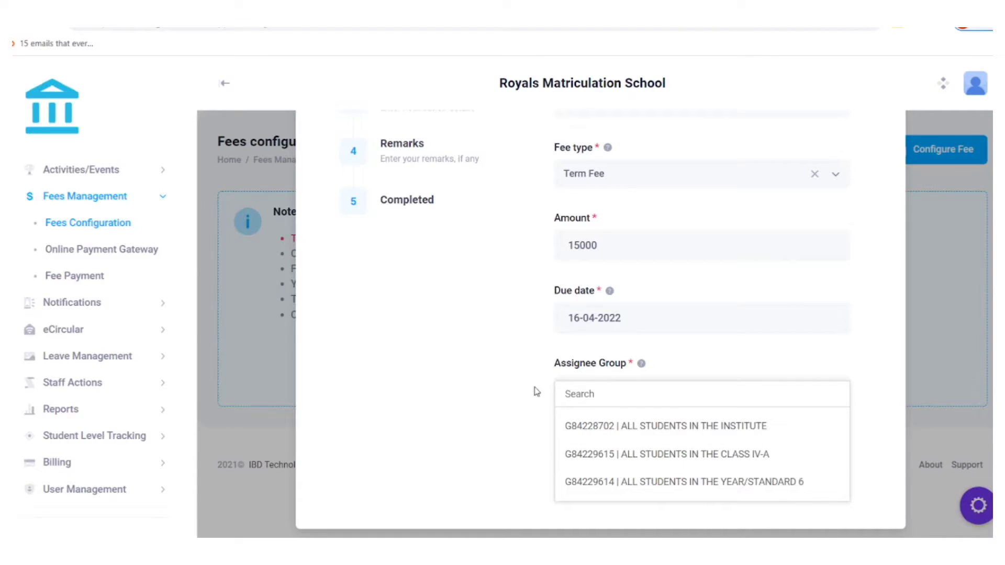
{"action": "left_click", "coordinate": [659, 431]}
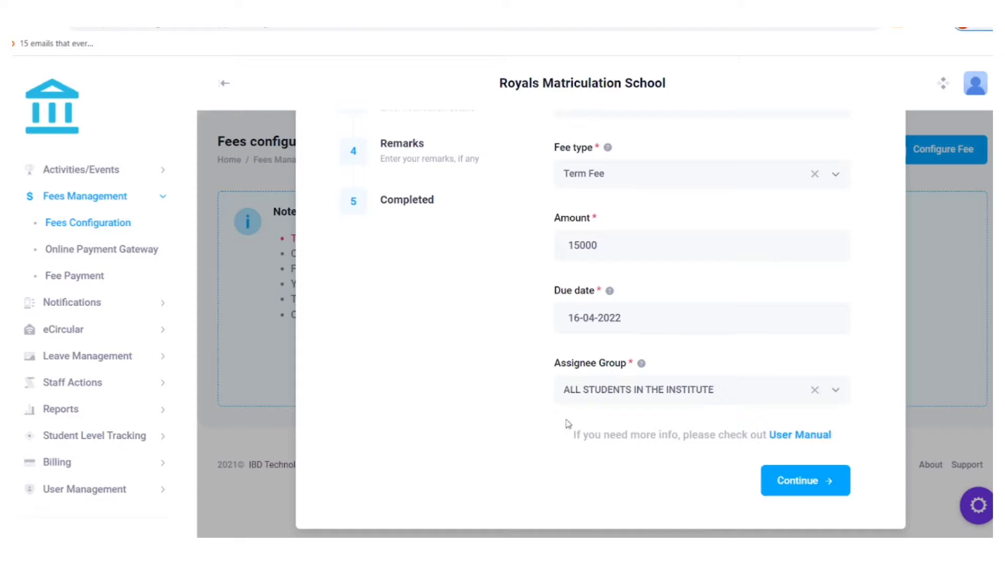
{"action": "left_click", "coordinate": [821, 483]}
Add a breakup component 'Tution fee' with amount 10000
{"action": "scroll", "coordinate": [611, 321], "scroll_direction": "up", "scroll_amount": 4}
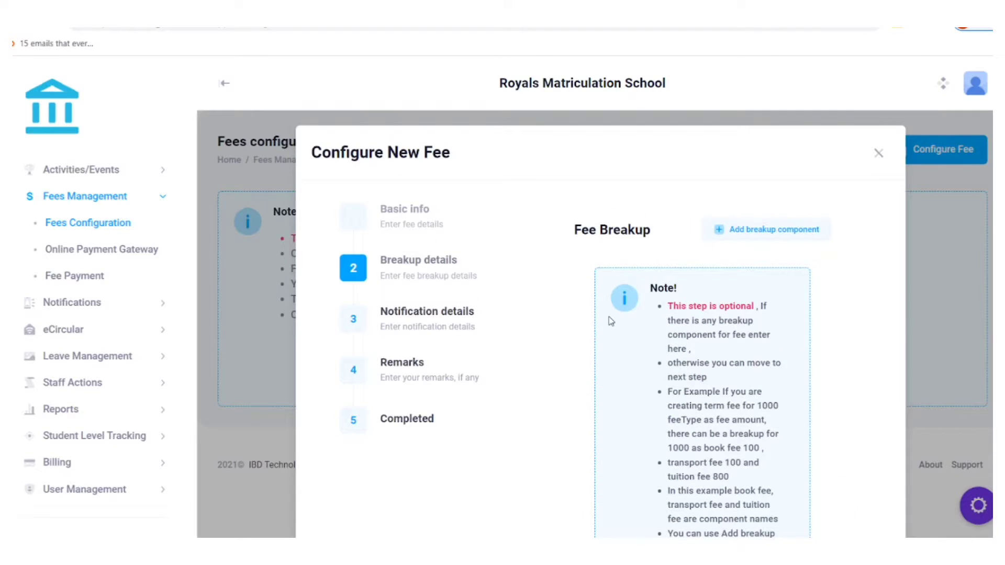
{"action": "scroll", "coordinate": [609, 321], "scroll_direction": "down", "scroll_amount": 1}
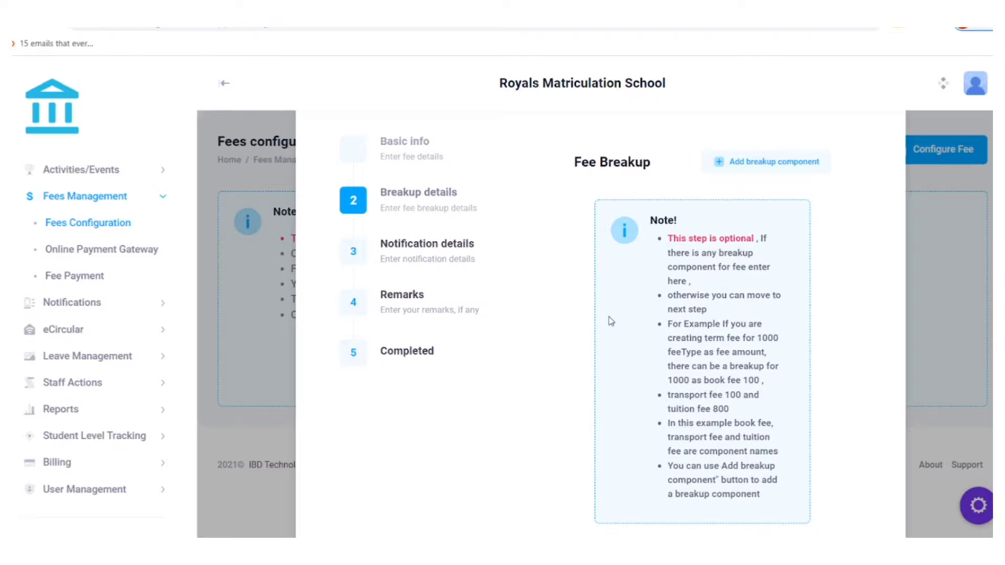
{"action": "scroll", "coordinate": [609, 321], "scroll_direction": "up", "scroll_amount": 1}
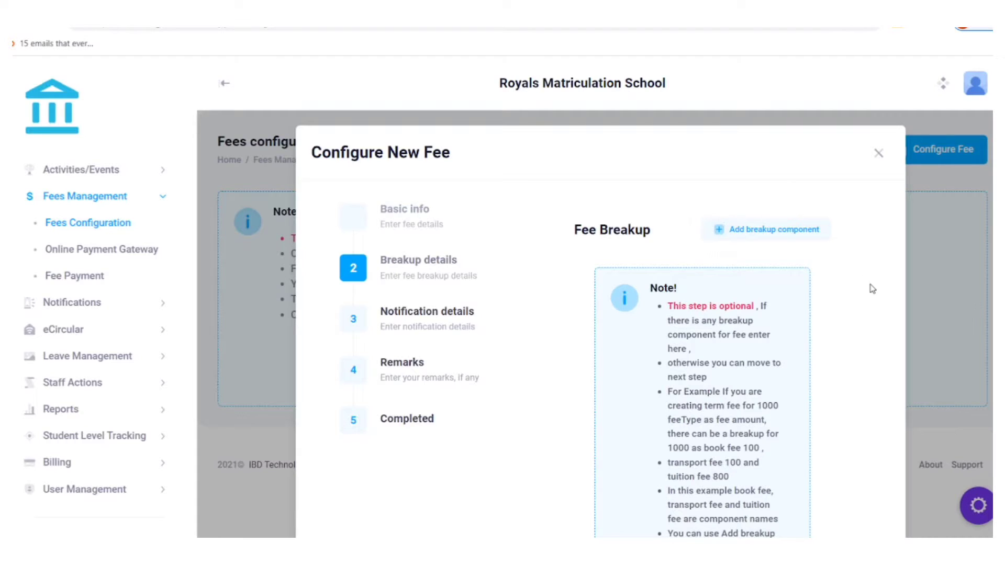
{"action": "left_click", "coordinate": [773, 233]}
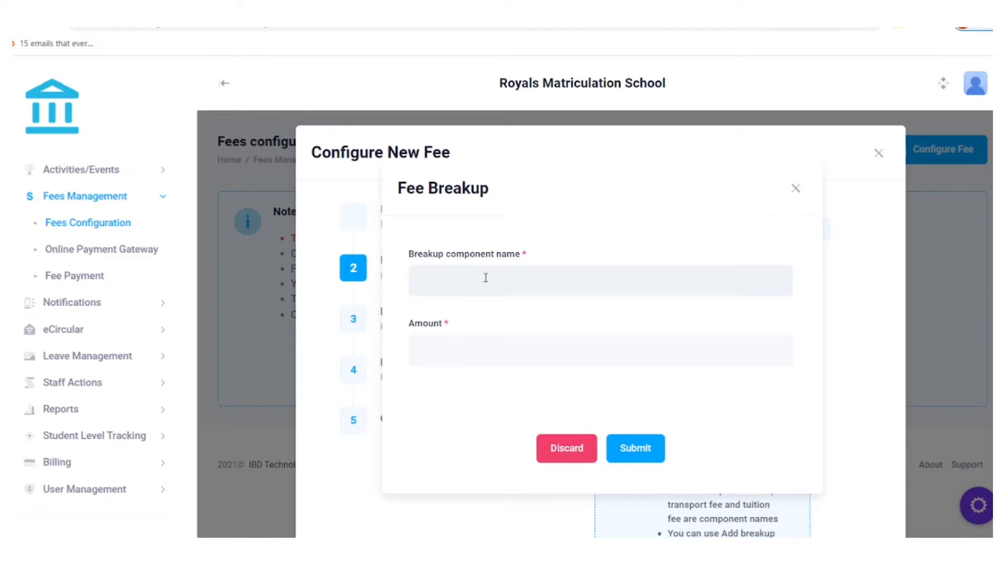
{"action": "type", "text": "Tution fee"}
{"action": "left_click", "coordinate": [467, 354]}
{"action": "type", "text": "10000"}
{"action": "left_click", "coordinate": [635, 451]}
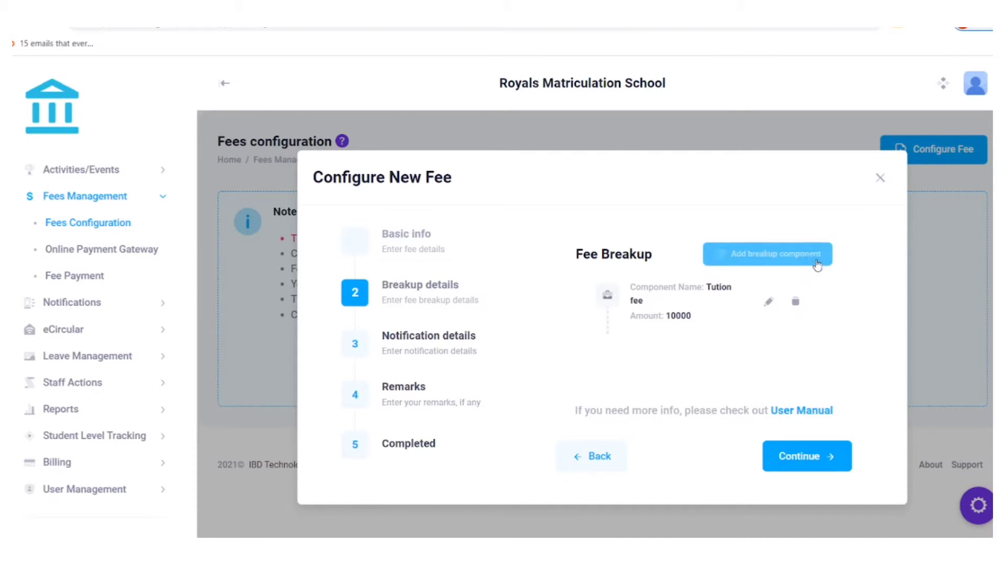
Add an 'Exam fee' component of 5000 and check both breakup amounts
{"action": "left_click", "coordinate": [757, 258]}
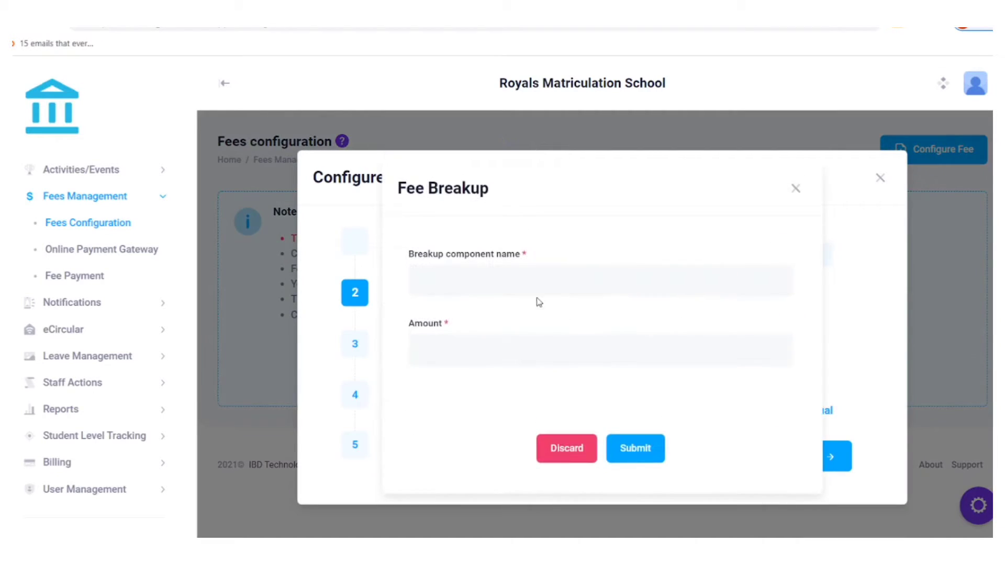
{"action": "type", "text": "Exam fee"}
{"action": "type", "text": "5000"}
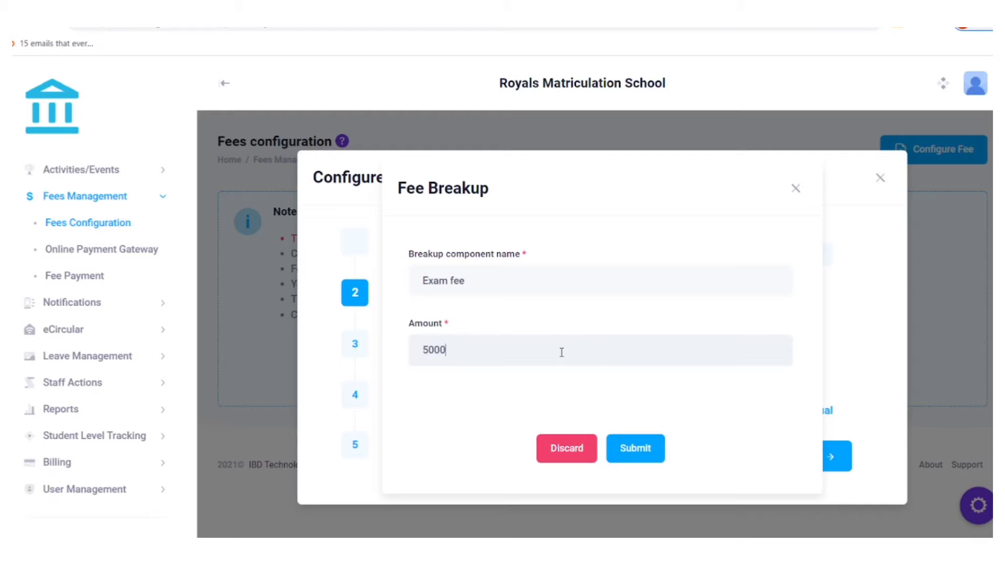
{"action": "left_click", "coordinate": [635, 458]}
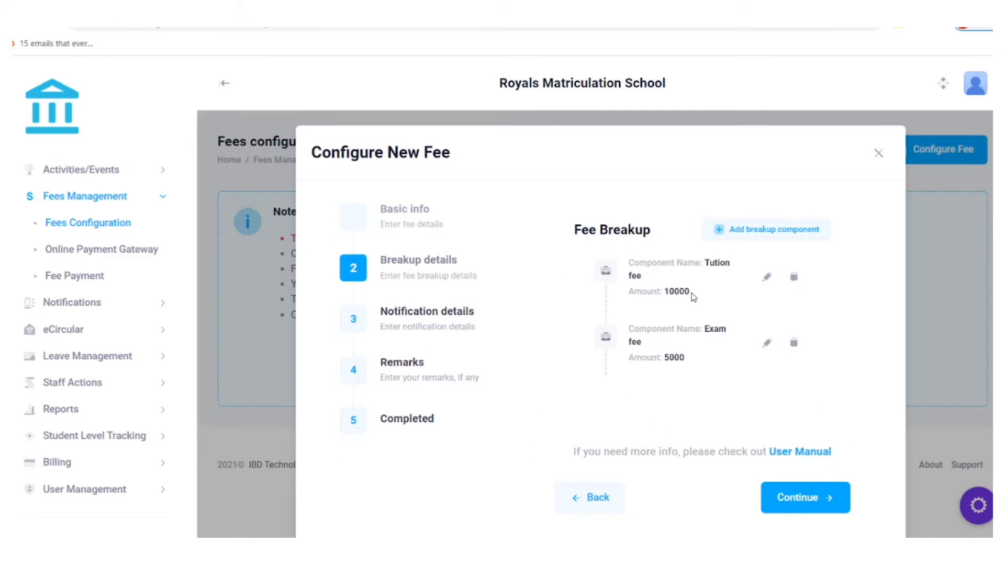
{"action": "double_click", "coordinate": [685, 291]}
{"action": "left_click", "coordinate": [710, 296]}
{"action": "double_click", "coordinate": [686, 358]}
{"action": "left_click", "coordinate": [705, 349]}
{"action": "scroll", "coordinate": [835, 251], "scroll_direction": "down", "scroll_amount": 1}
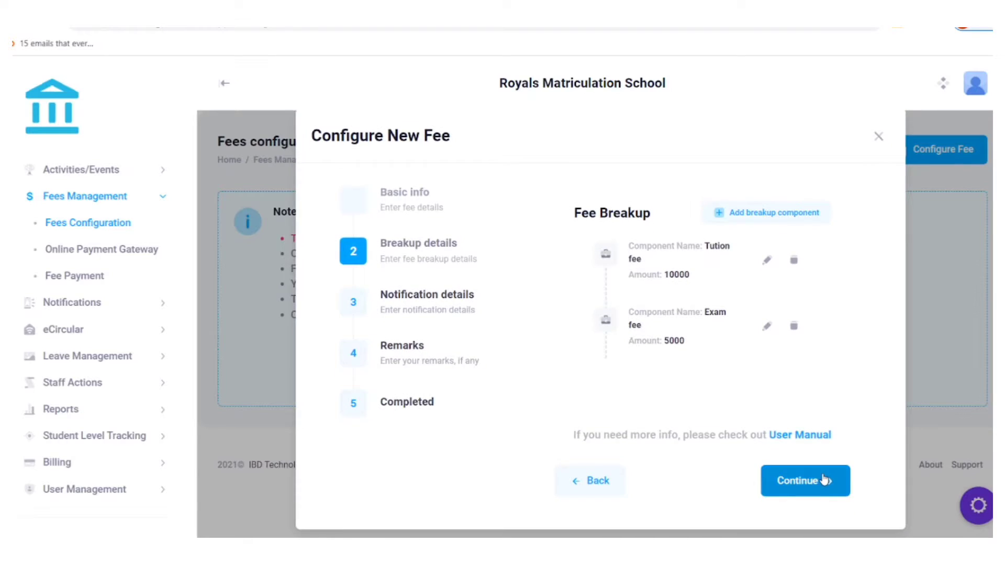
Continue past notification details, enter remark 'Term1 fee', and submit the Term Fee configuration
{"action": "left_click", "coordinate": [801, 480]}
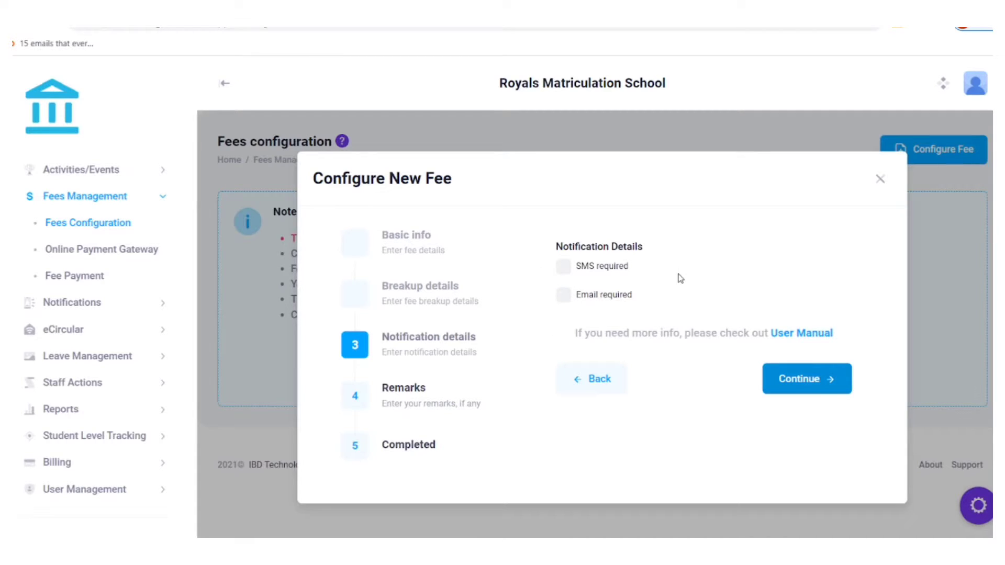
{"action": "left_click", "coordinate": [784, 387]}
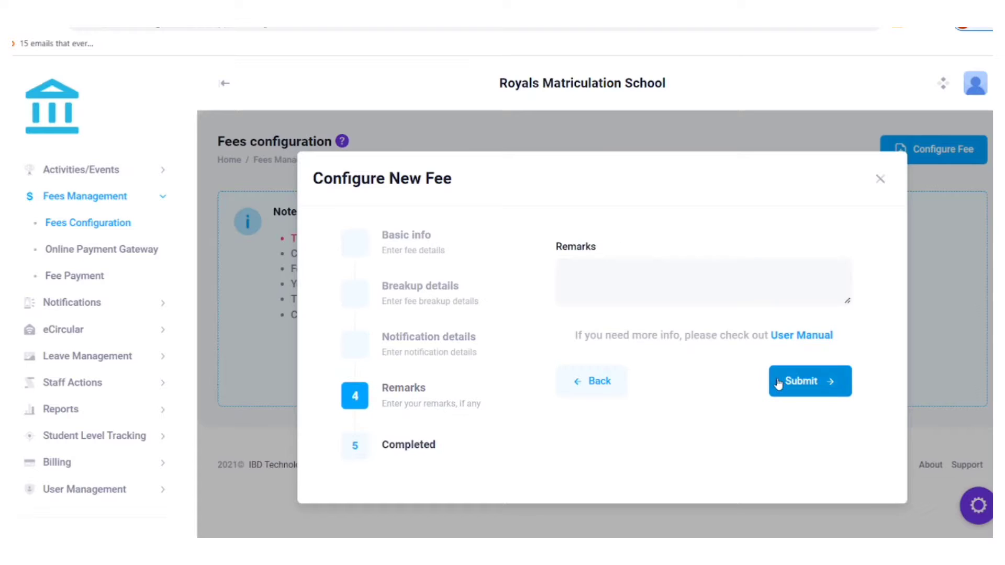
{"action": "left_click", "coordinate": [611, 287]}
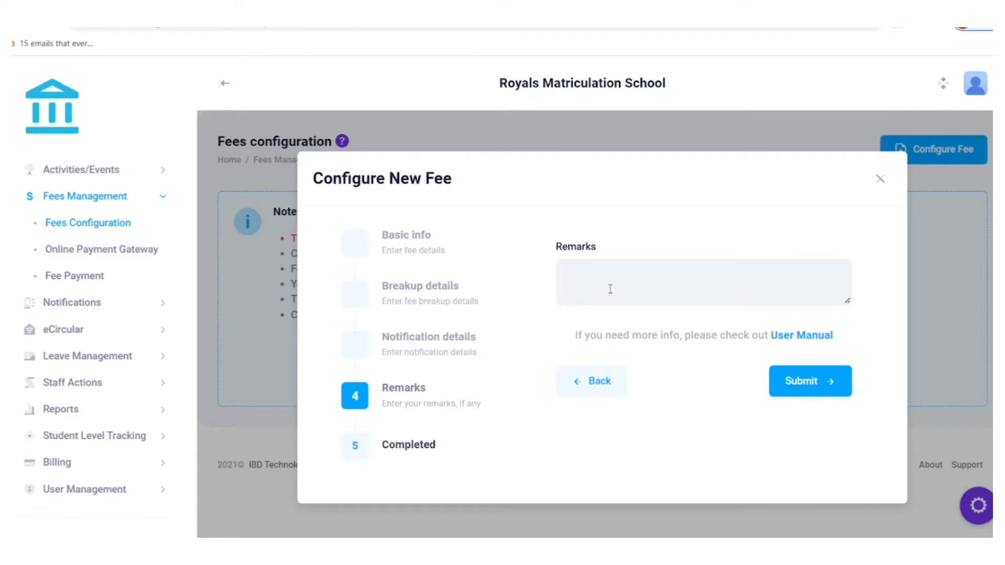
{"action": "type", "text": "Fee"}
{"action": "key", "text": "BackSpace"}
{"action": "key", "text": "BackSpace"}
{"action": "type", "text": "Term1 fee"}
{"action": "left_click", "coordinate": [798, 393]}
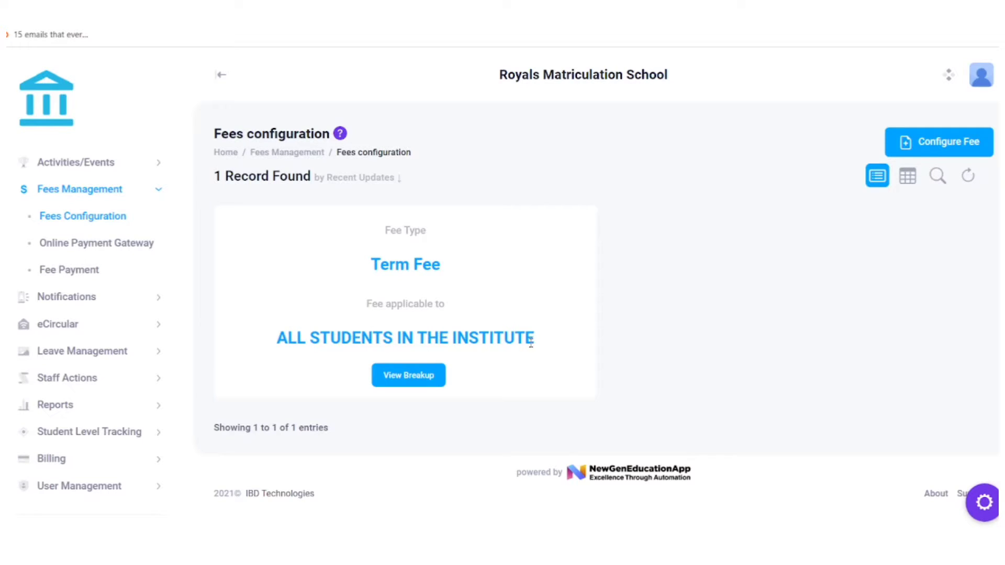
Open the Term Fee breakup and review the Term1 Fee details, including 4 students
{"action": "left_click", "coordinate": [403, 385]}
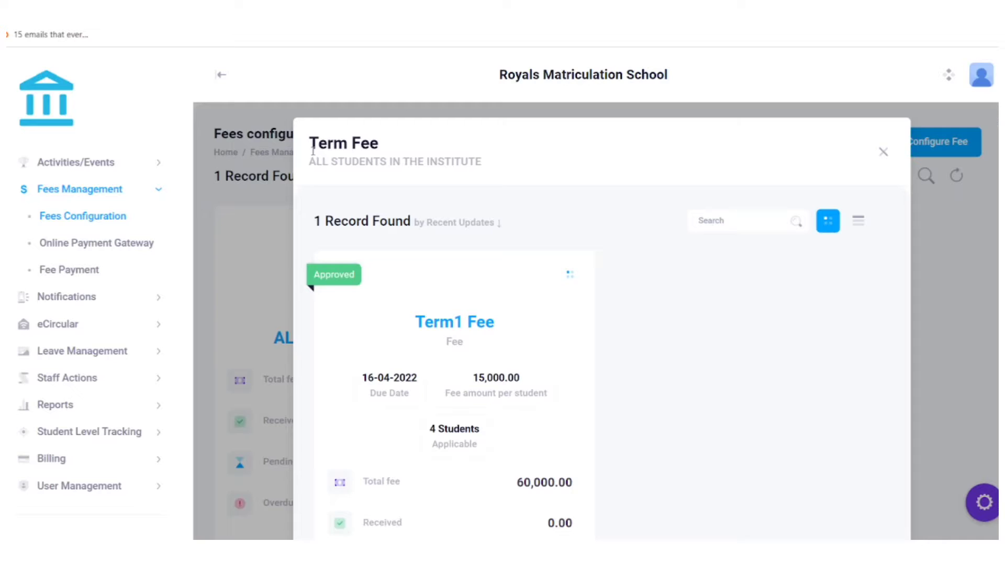
{"action": "left_click_drag", "start_coordinate": [310, 143], "coordinate": [395, 157]}
{"action": "left_click", "coordinate": [407, 149]}
{"action": "scroll", "coordinate": [398, 262], "scroll_direction": "down", "scroll_amount": 1}
{"action": "left_click_drag", "start_coordinate": [409, 248], "coordinate": [521, 266]}
{"action": "left_click", "coordinate": [607, 259]}
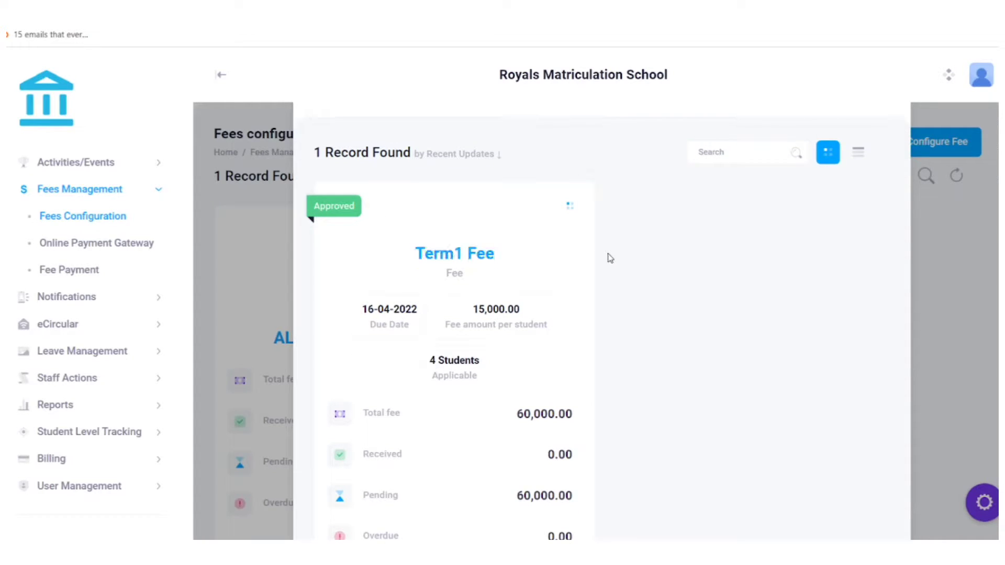
{"action": "scroll", "coordinate": [566, 264], "scroll_direction": "down", "scroll_amount": 1}
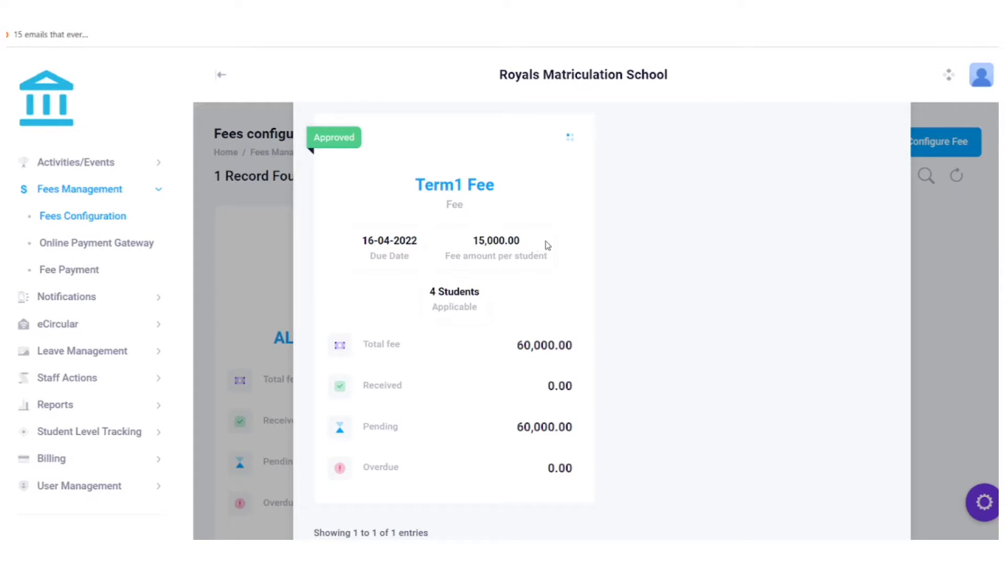
{"action": "scroll", "coordinate": [539, 243], "scroll_direction": "down", "scroll_amount": 1}
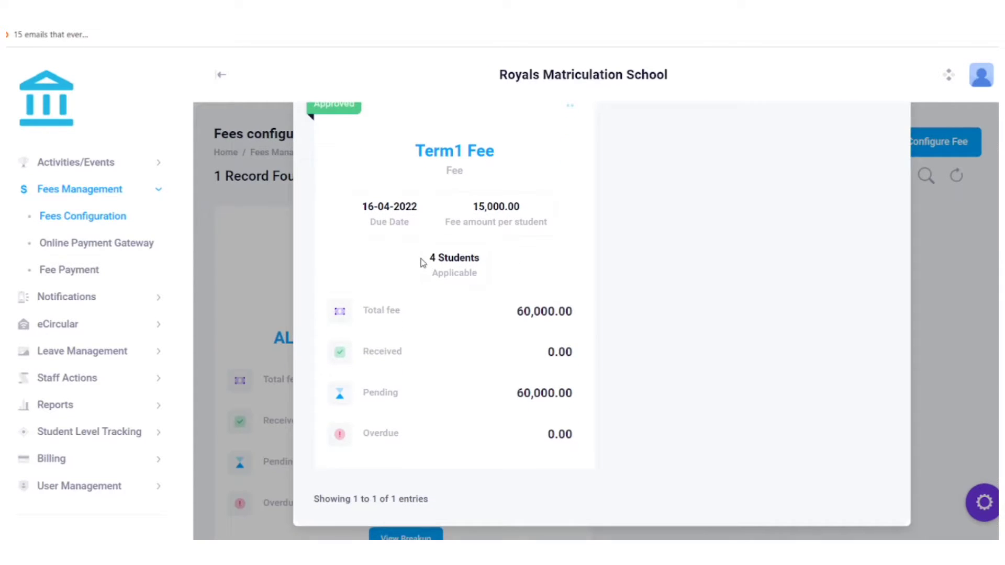
{"action": "left_click_drag", "start_coordinate": [423, 262], "coordinate": [482, 271]}
{"action": "left_click", "coordinate": [583, 255]}
Check the Term1 Fee quick actions, then close the breakup view
{"action": "scroll", "coordinate": [601, 360], "scroll_direction": "up", "scroll_amount": 3}
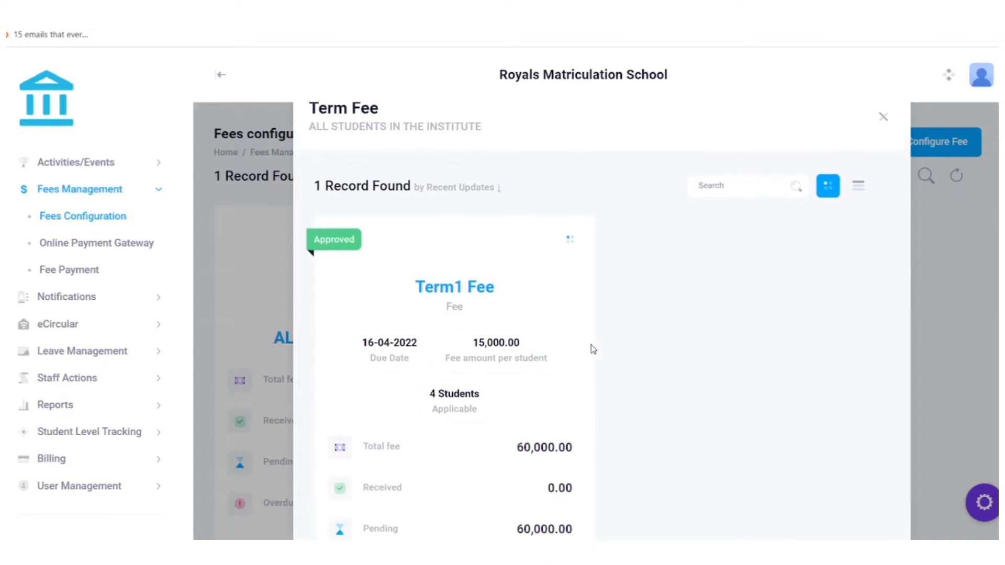
{"action": "left_click", "coordinate": [570, 249]}
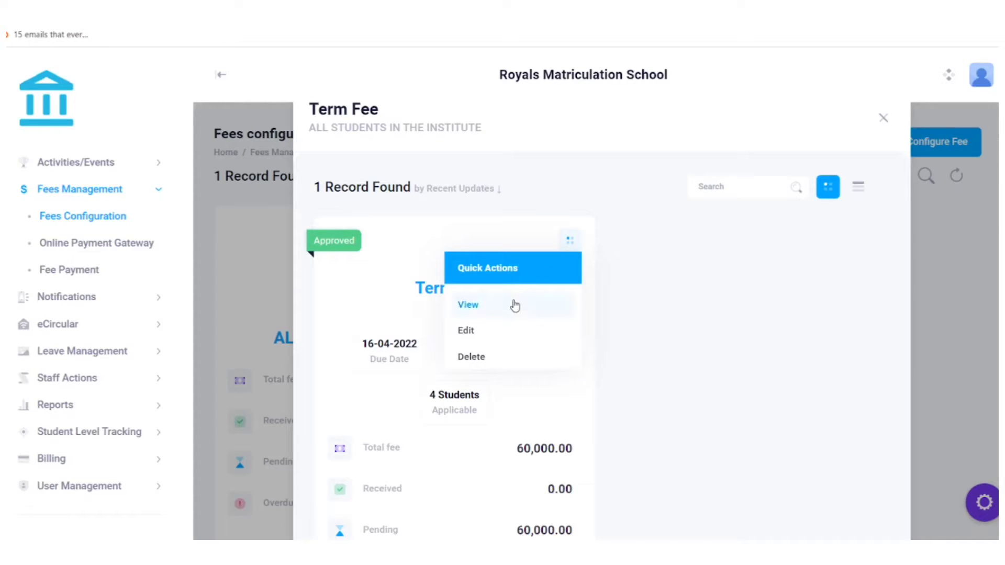
{"action": "scroll", "coordinate": [623, 301], "scroll_direction": "up", "scroll_amount": 1}
{"action": "left_click", "coordinate": [662, 273]}
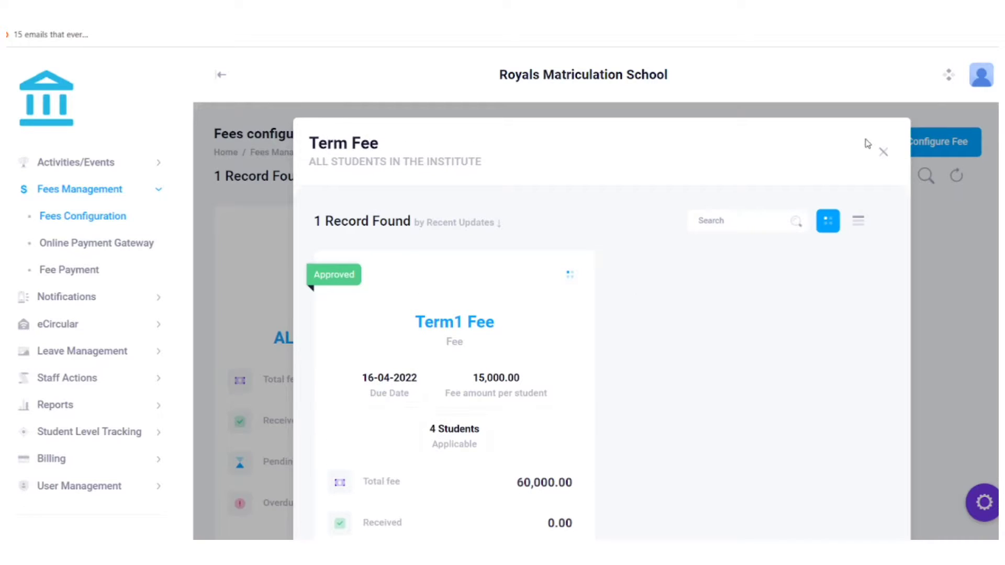
{"action": "left_click", "coordinate": [881, 153]}
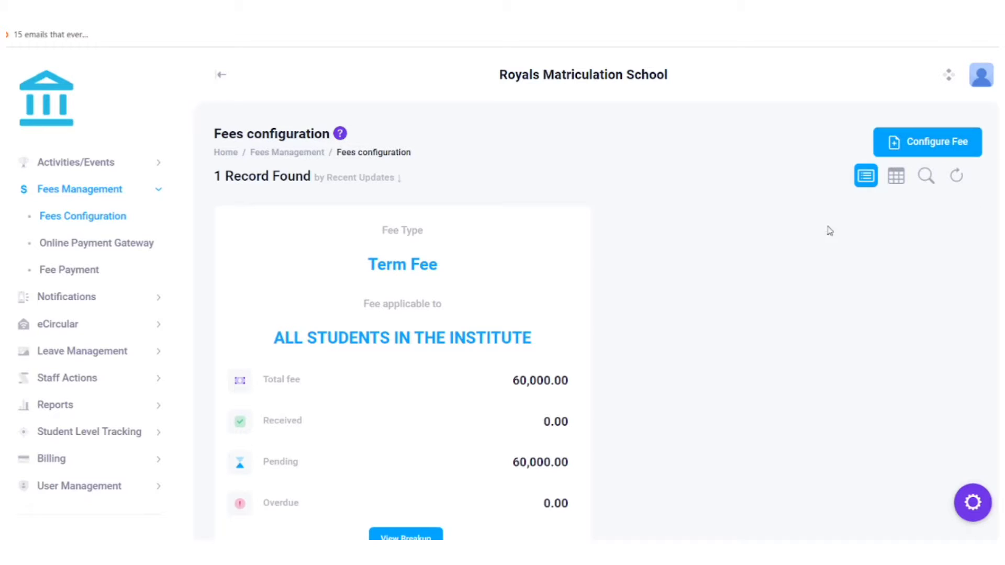
Open Online Payment Gateway under Fees Management
{"action": "scroll", "coordinate": [123, 345], "scroll_direction": "up", "scroll_amount": 3}
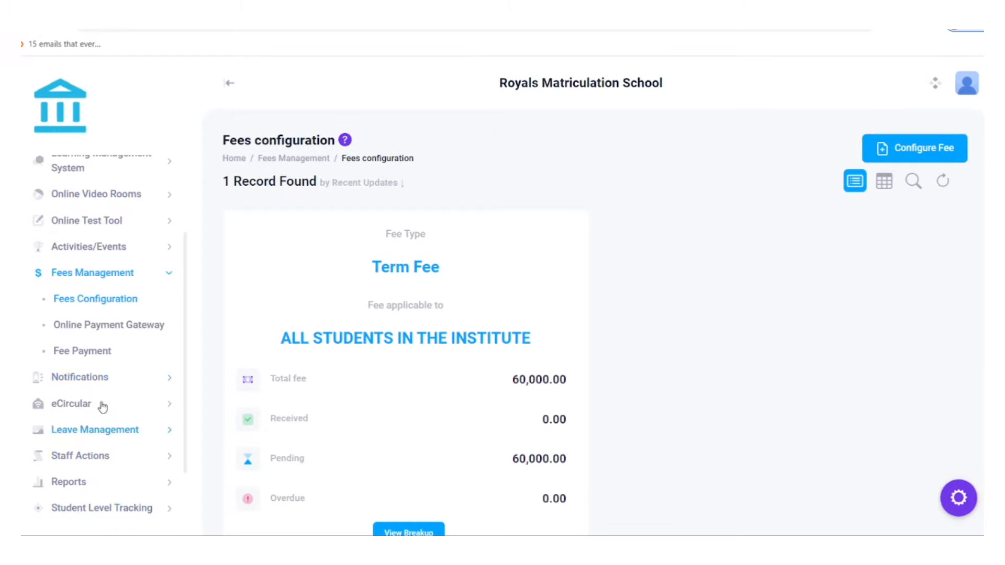
{"action": "left_click", "coordinate": [131, 330]}
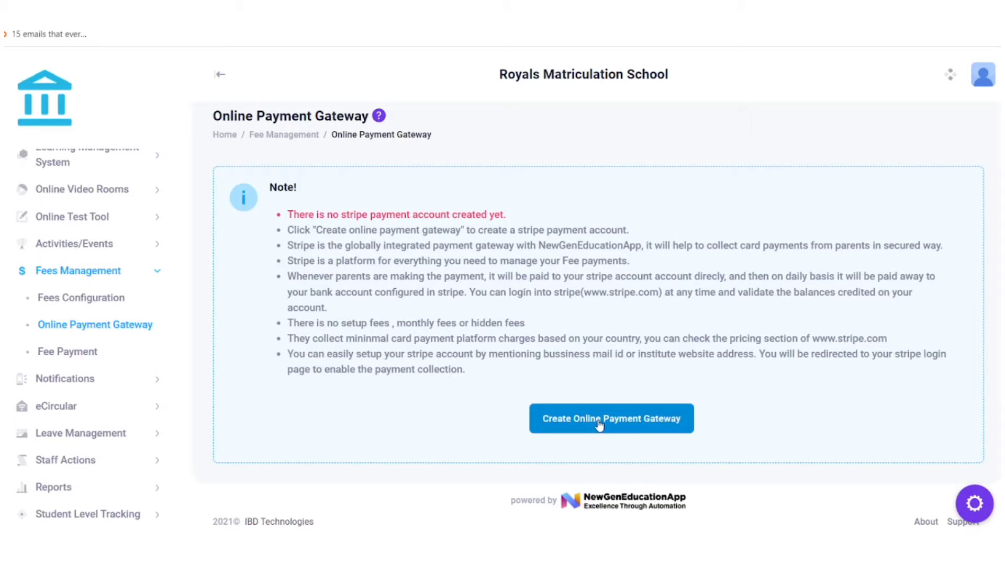
Start a new payment gateway and fill in the business e-mail and website fields
{"action": "left_click", "coordinate": [600, 423]}
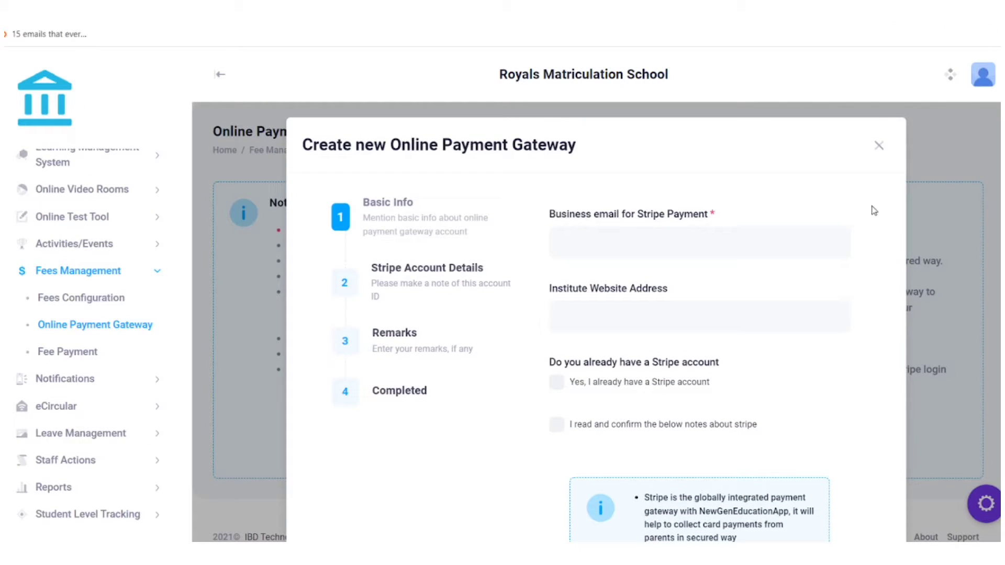
{"action": "left_click", "coordinate": [587, 235]}
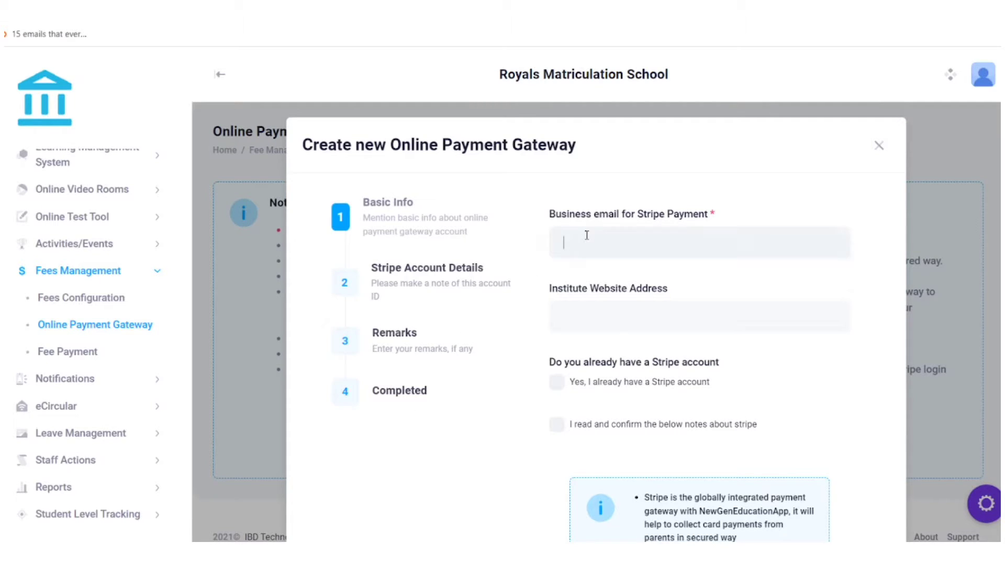
{"action": "left_click", "coordinate": [586, 298]}
{"action": "scroll", "coordinate": [506, 229], "scroll_direction": "down", "scroll_amount": 2}
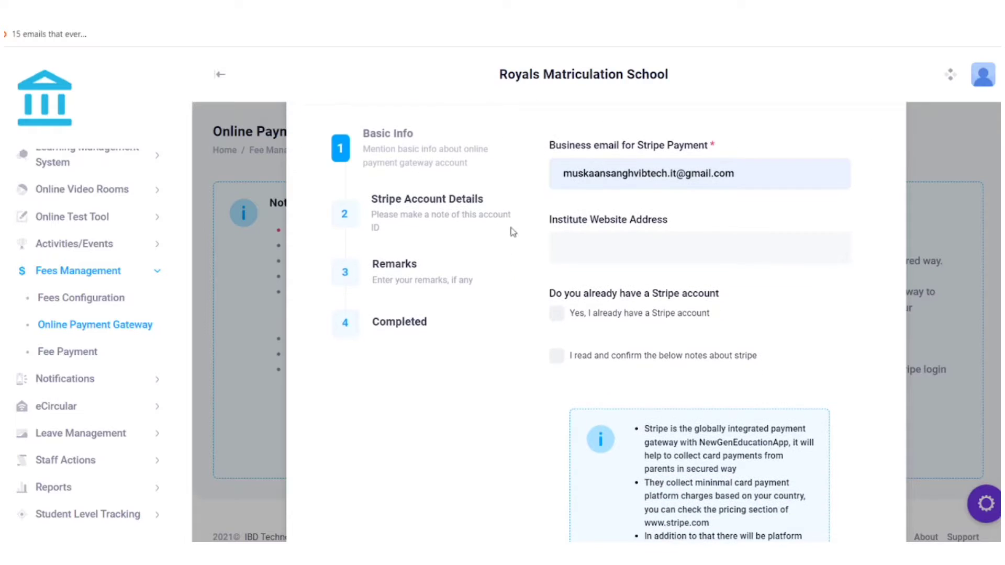
{"action": "left_click", "coordinate": [585, 242]}
{"action": "scroll", "coordinate": [527, 222], "scroll_direction": "down", "scroll_amount": 2}
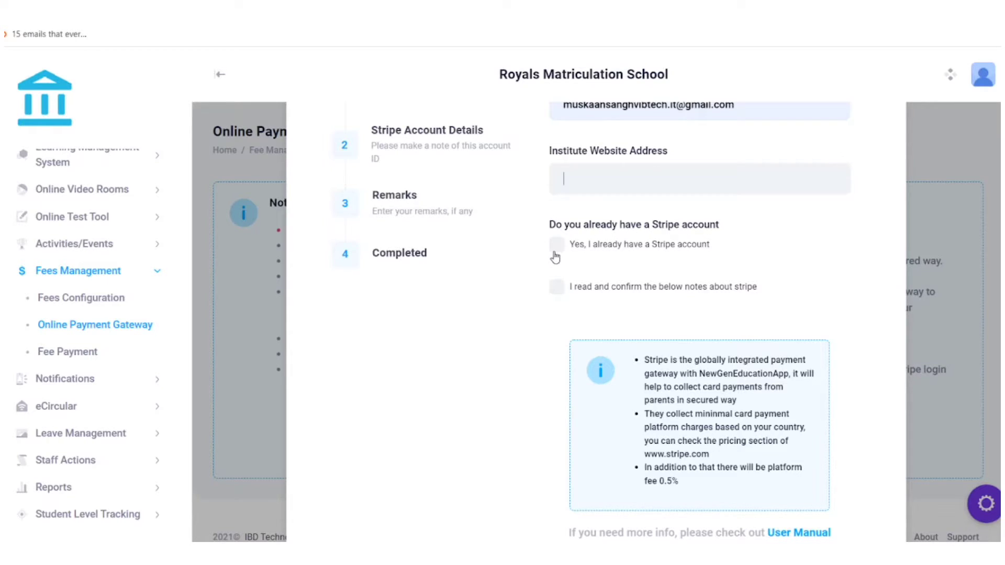
Confirm having read the Stripe notes and proceed to the redirect notice
{"action": "scroll", "coordinate": [555, 256], "scroll_direction": "down", "scroll_amount": 2}
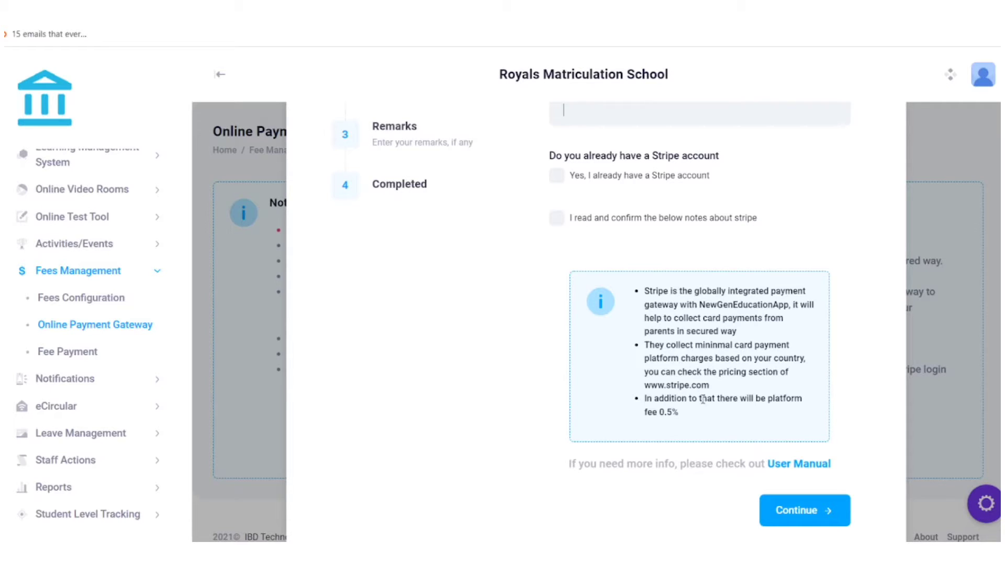
{"action": "scroll", "coordinate": [633, 334], "scroll_direction": "down", "scroll_amount": 1}
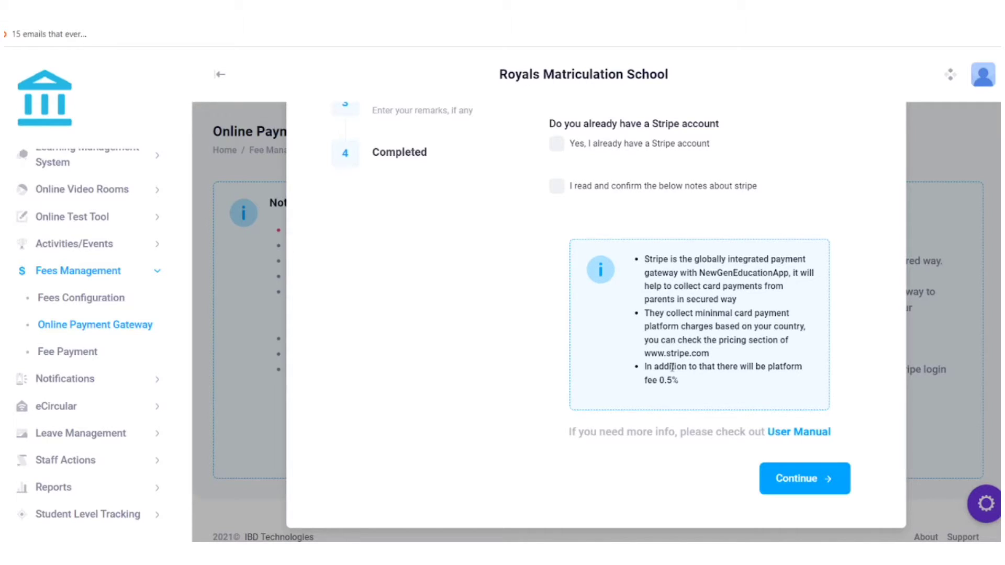
{"action": "scroll", "coordinate": [673, 368], "scroll_direction": "up", "scroll_amount": 1}
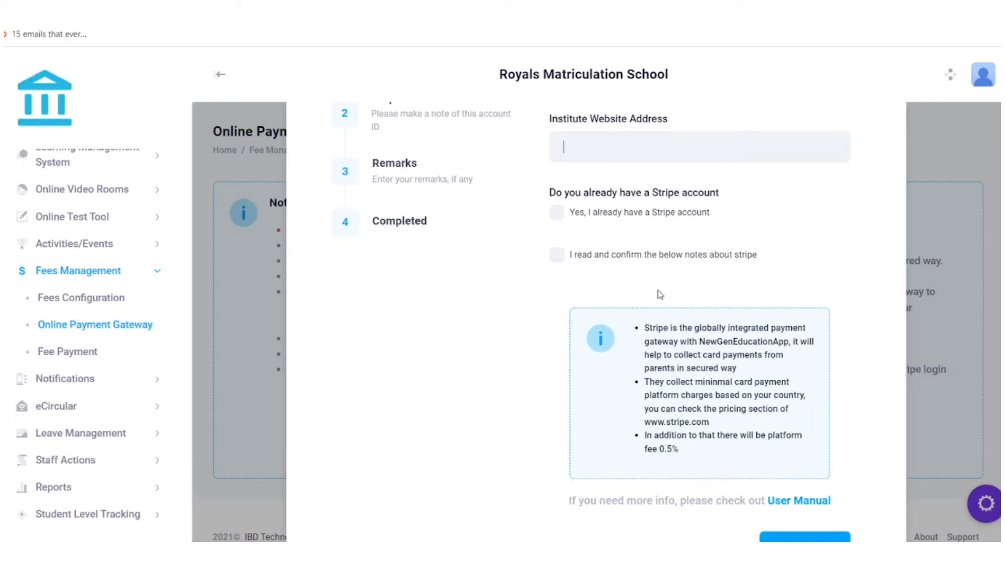
{"action": "left_click", "coordinate": [557, 258]}
{"action": "scroll", "coordinate": [657, 279], "scroll_direction": "down", "scroll_amount": 1}
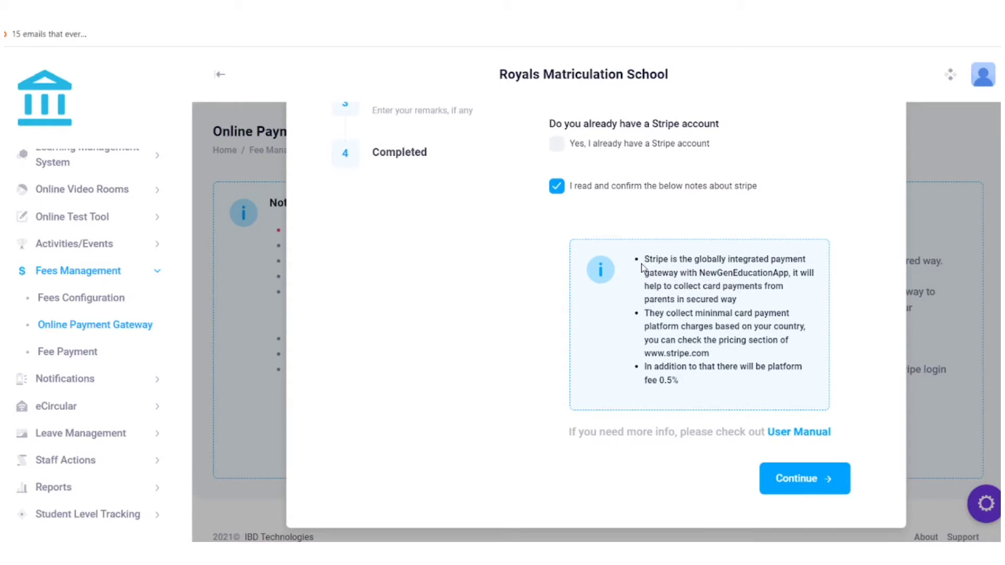
{"action": "left_click", "coordinate": [797, 489]}
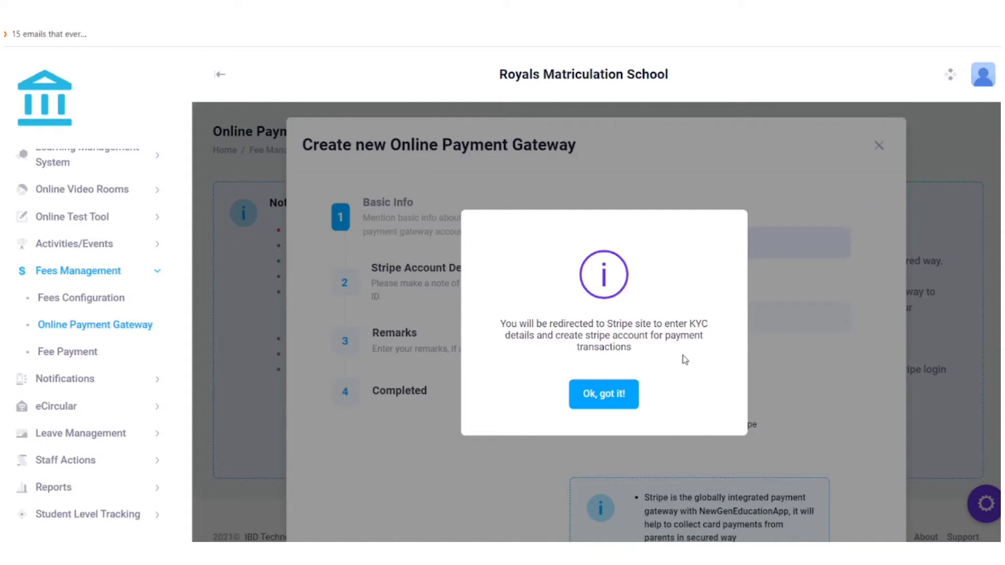
Accept the Stripe redirect, submit the school e-mail, and set the new account password
{"action": "left_click", "coordinate": [619, 392]}
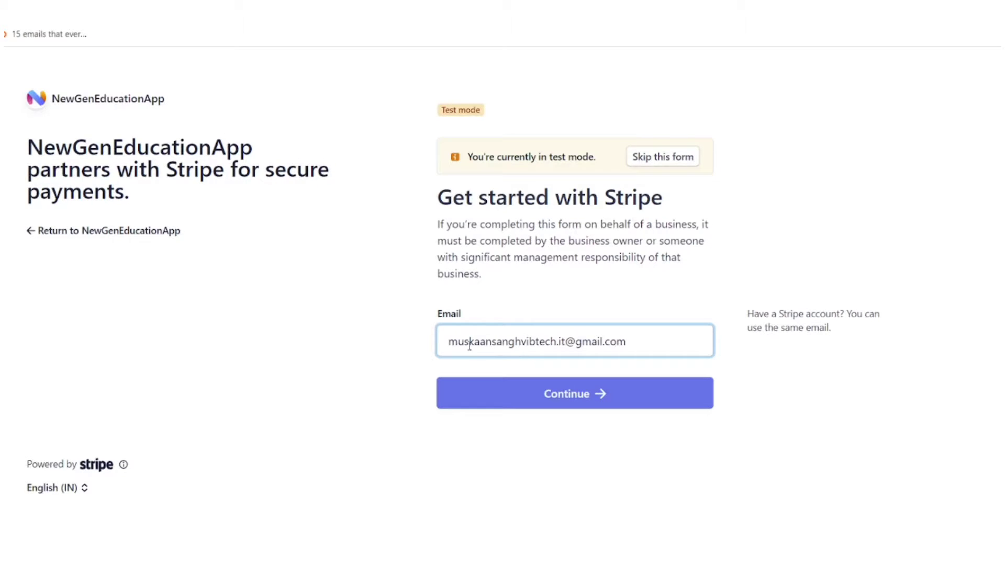
{"action": "left_click", "coordinate": [577, 395]}
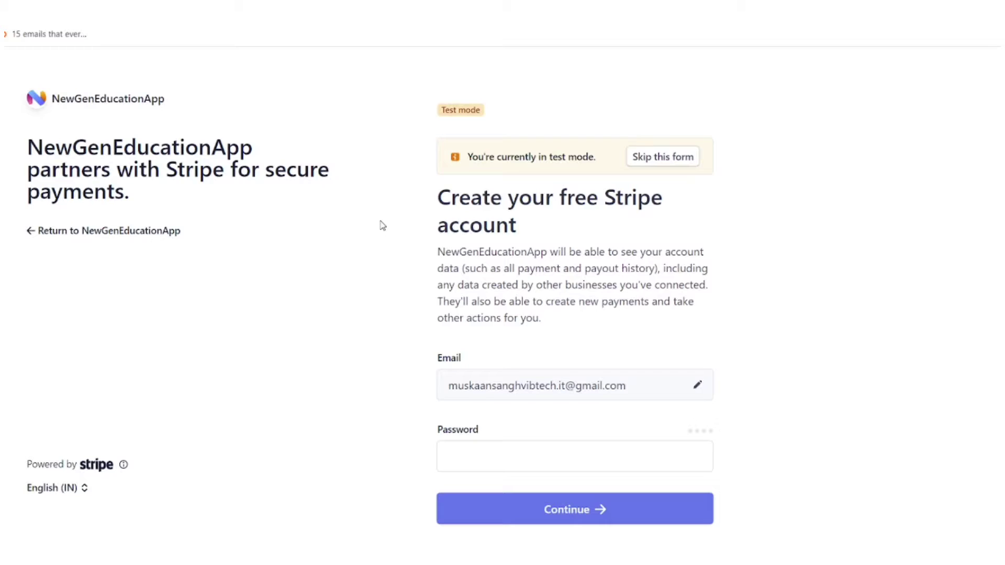
{"action": "left_click", "coordinate": [509, 445]}
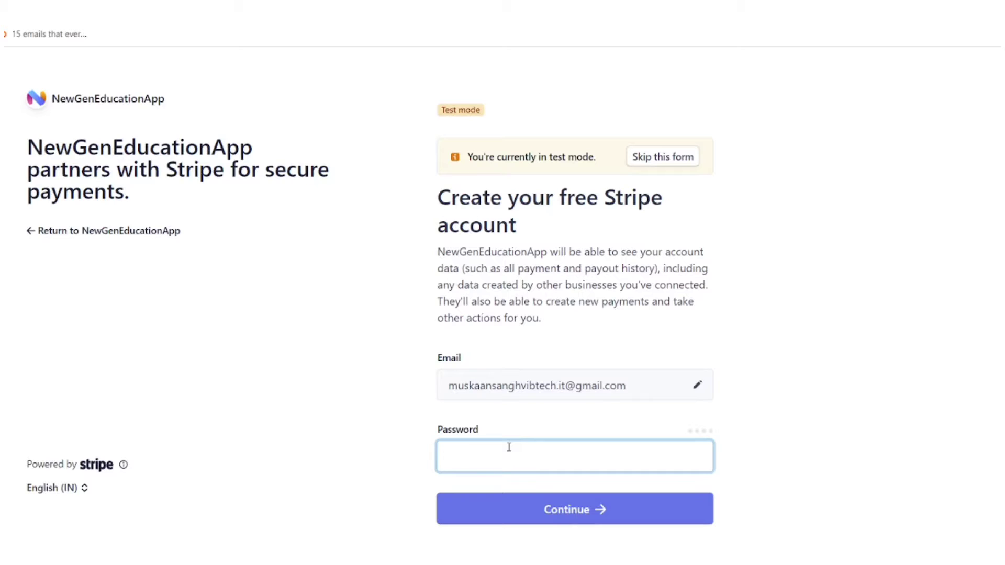
{"action": "type", "text": "•••••••••••"}
{"action": "left_click", "coordinate": [639, 511]}
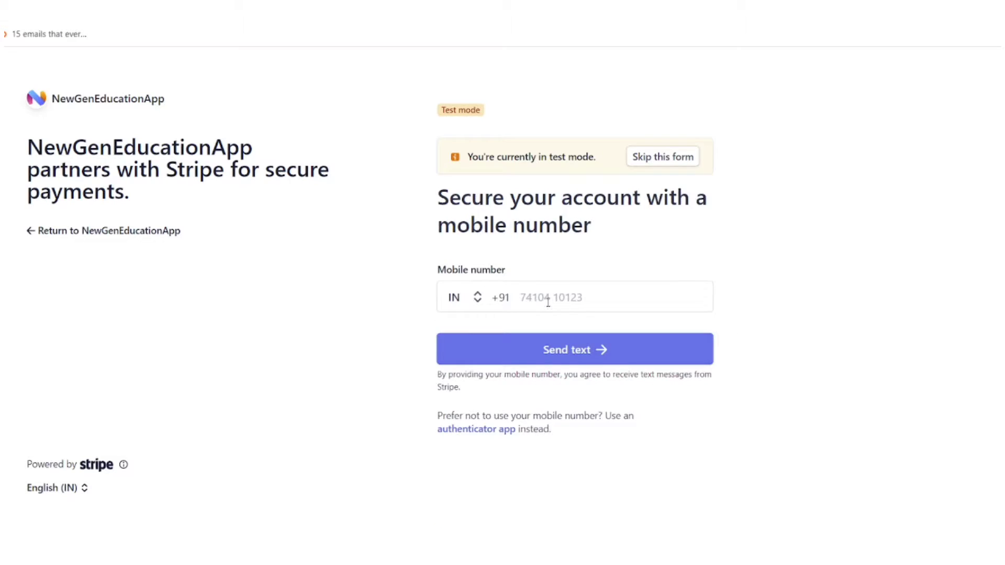
Verify the mobile number by sending a text and entering the received verification code
{"action": "left_click", "coordinate": [548, 302]}
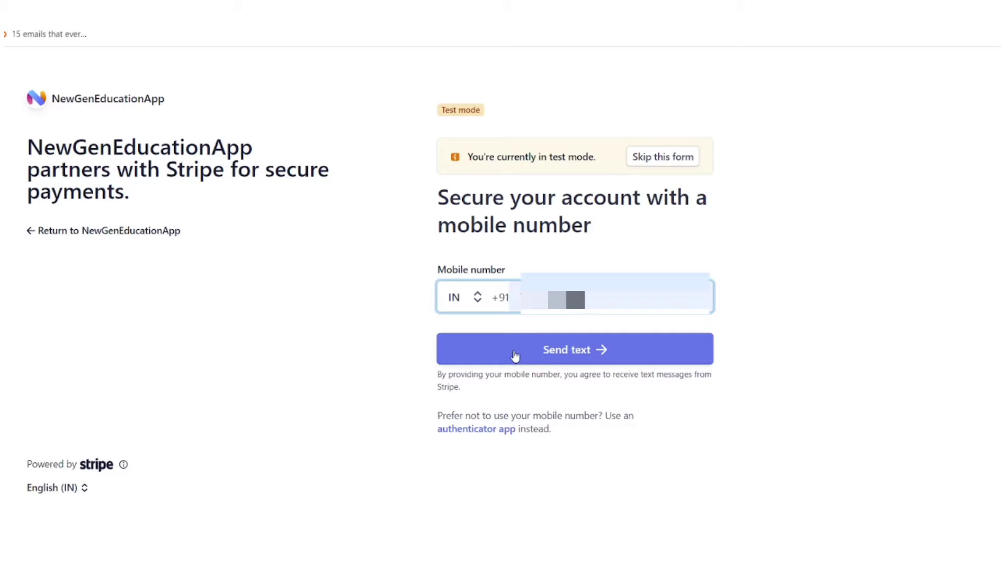
{"action": "left_click", "coordinate": [516, 356]}
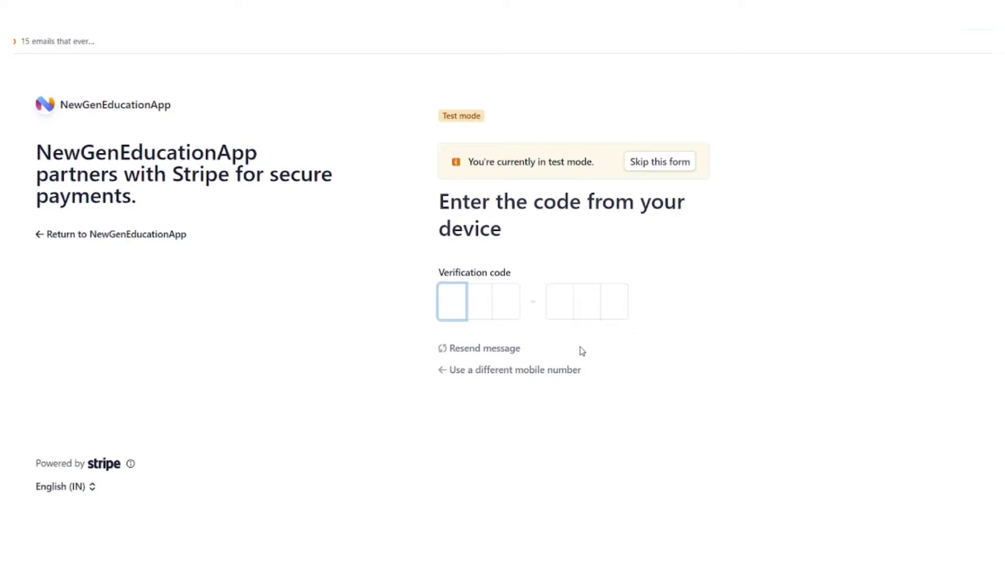
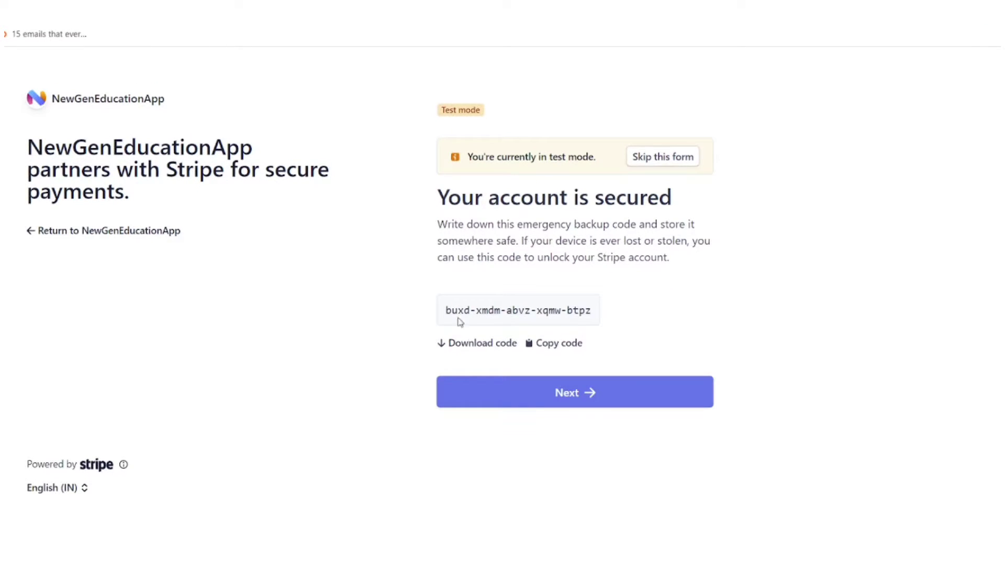
Copy the emergency backup code and continue
{"action": "left_click_drag", "start_coordinate": [448, 313], "coordinate": [597, 319]}
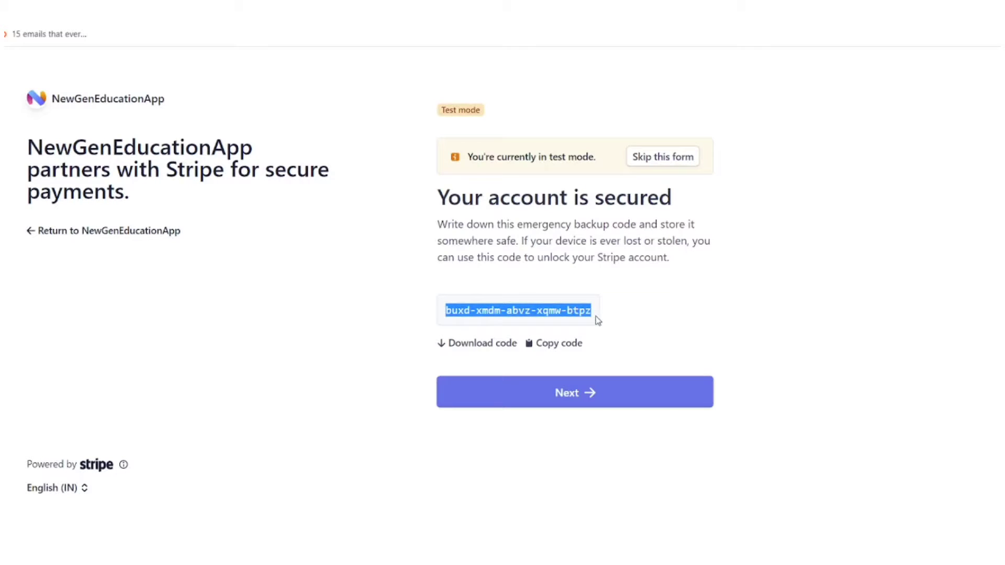
{"action": "left_click", "coordinate": [557, 348]}
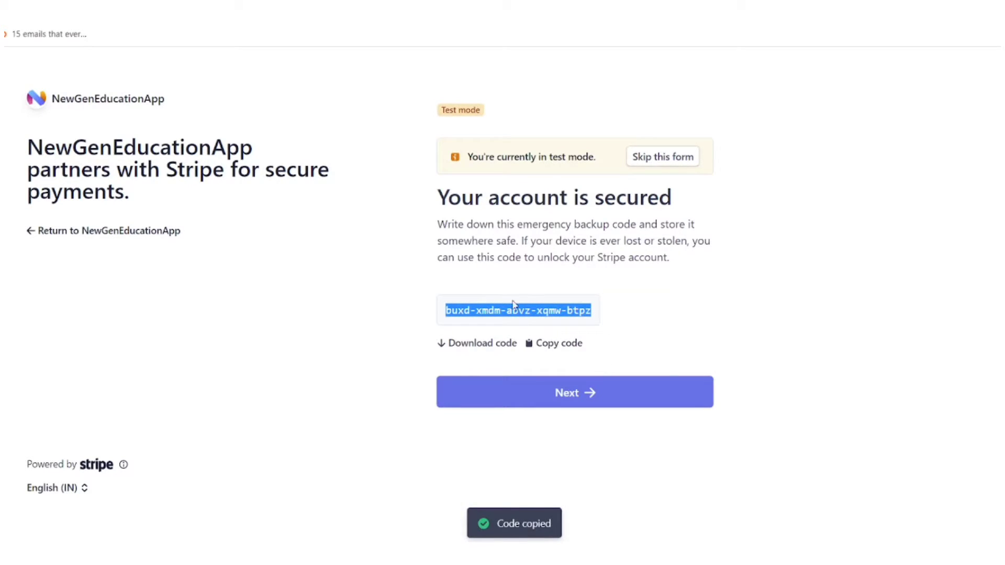
{"action": "left_click", "coordinate": [586, 392]}
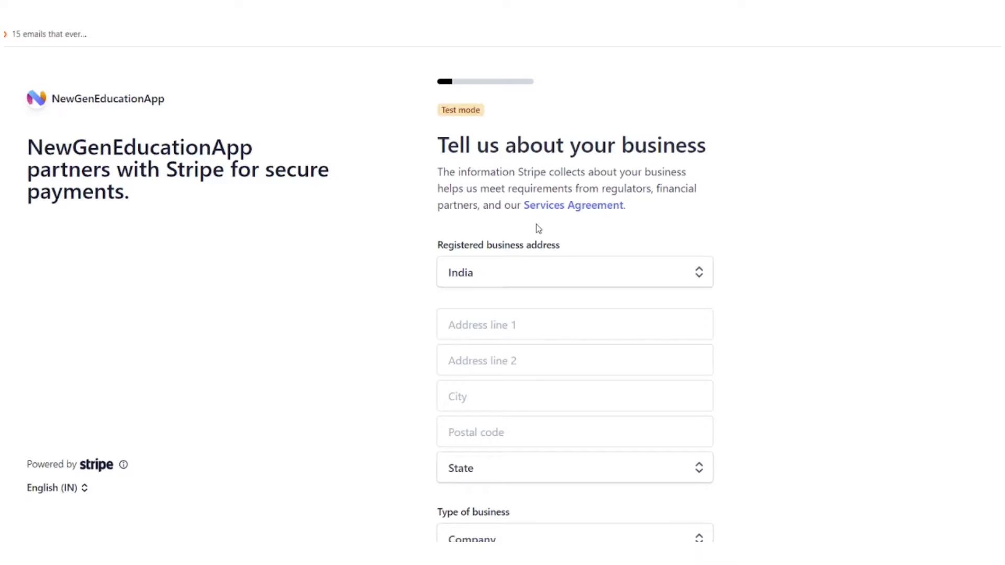
Enter the registered business address lines, city and postal code
{"action": "scroll", "coordinate": [538, 228], "scroll_direction": "down", "scroll_amount": 2}
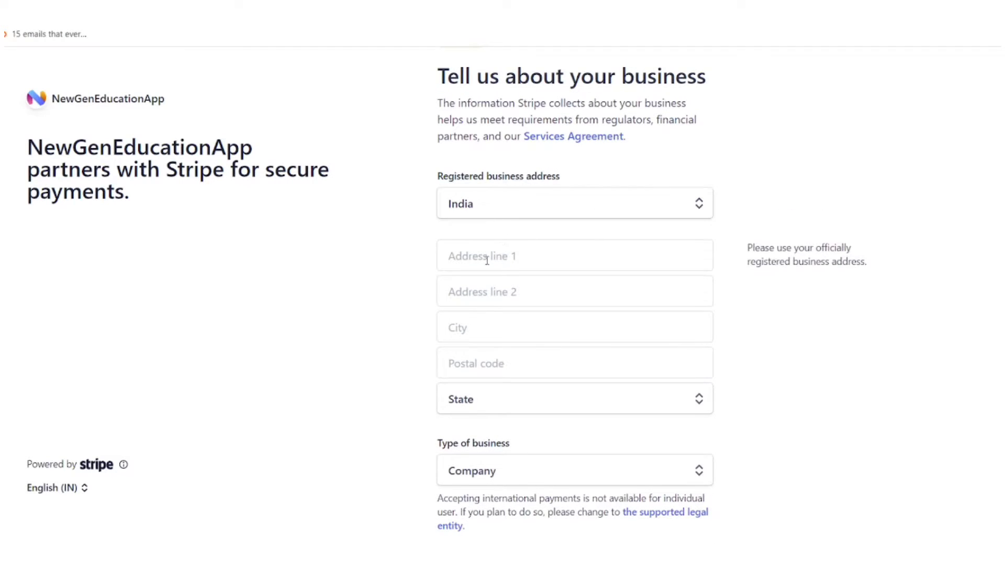
{"action": "scroll", "coordinate": [487, 260], "scroll_direction": "down", "scroll_amount": 1}
{"action": "left_click", "coordinate": [481, 195]}
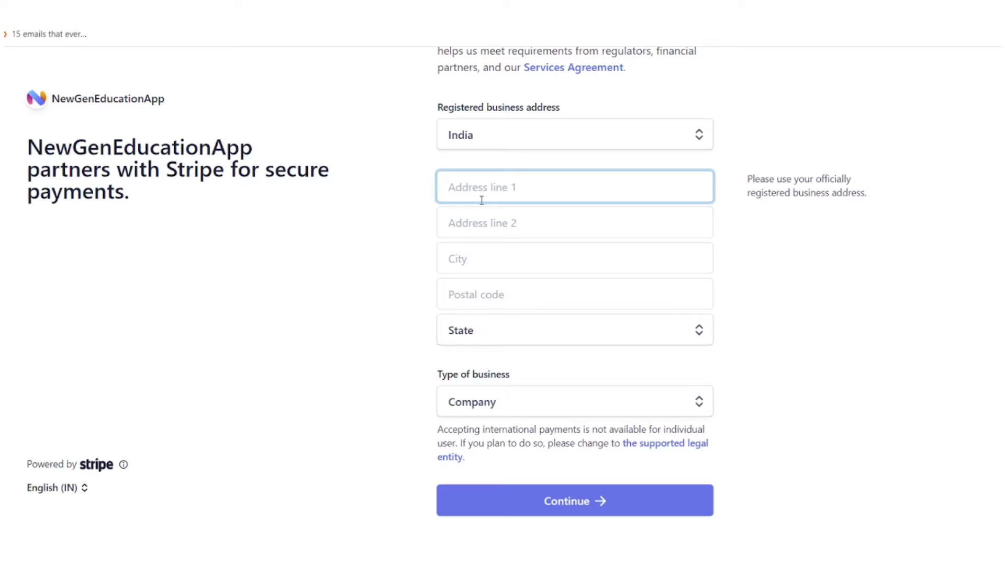
{"action": "left_click", "coordinate": [475, 222]}
{"action": "left_click", "coordinate": [473, 230]}
{"action": "left_click", "coordinate": [475, 266]}
{"action": "left_click", "coordinate": [475, 266]}
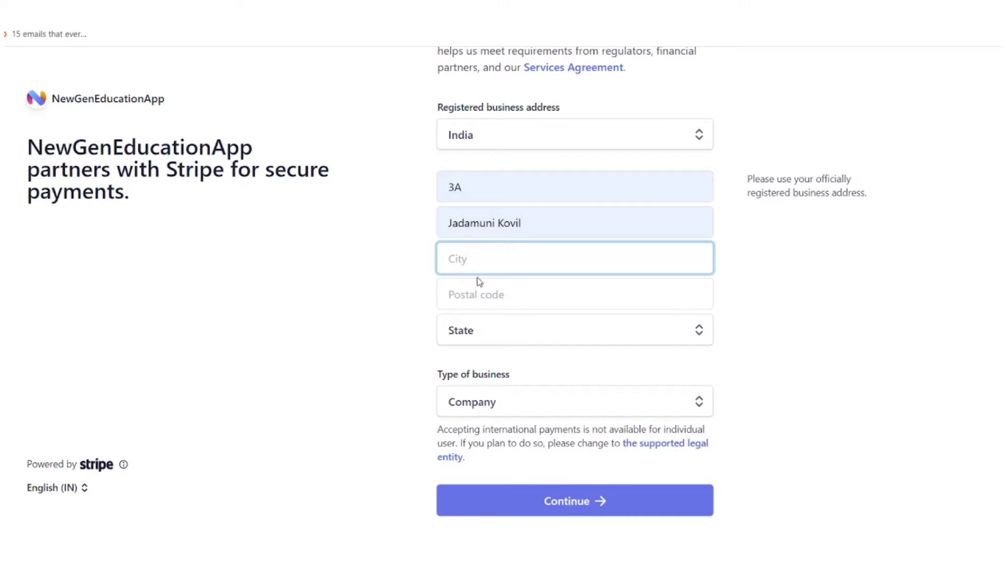
{"action": "left_click", "coordinate": [476, 300]}
{"action": "left_click", "coordinate": [475, 301]}
{"action": "left_click", "coordinate": [481, 335]}
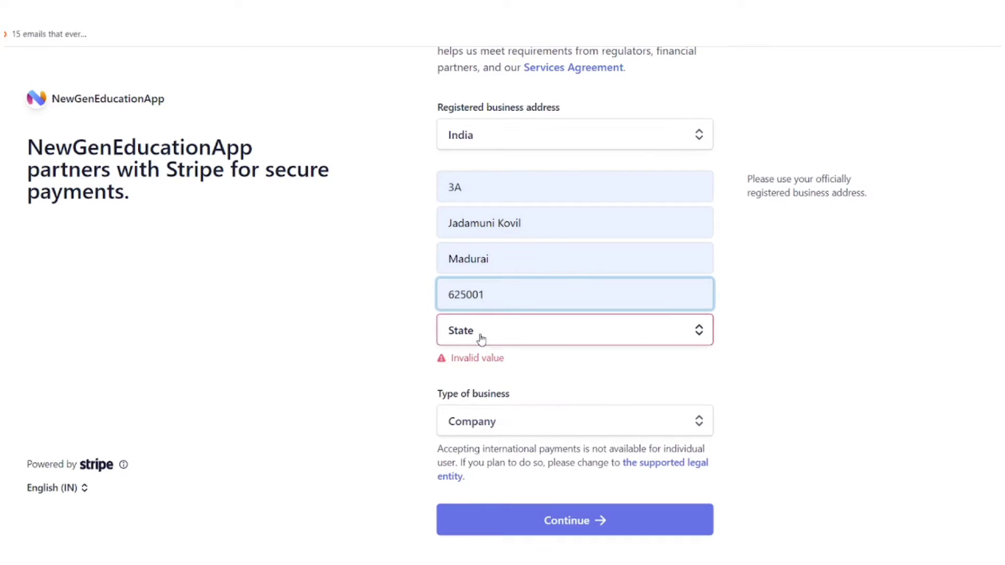
Set the state to Tamil Nadu and business type to Individual, then continue
{"action": "left_click", "coordinate": [481, 339]}
{"action": "key", "text": "t"}
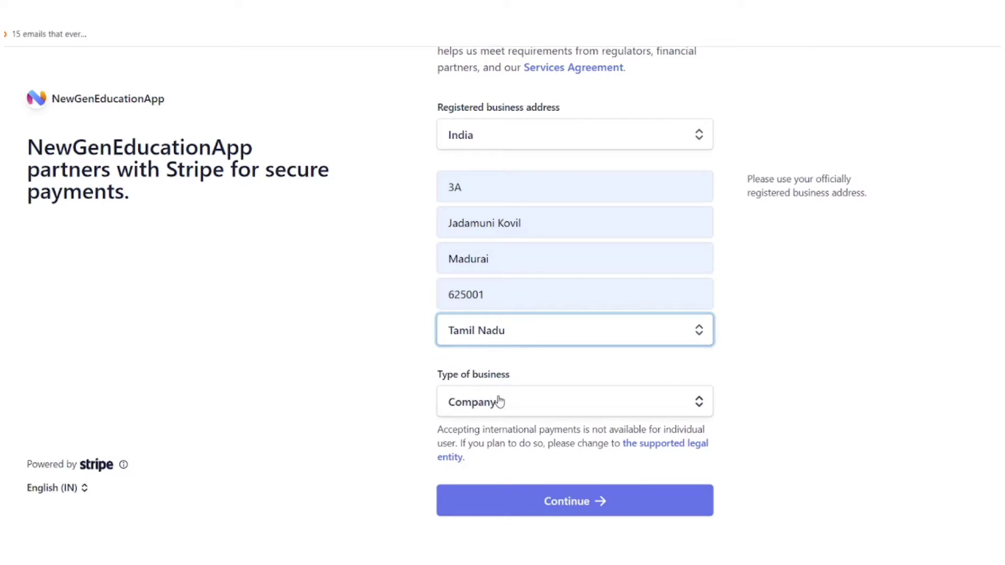
{"action": "scroll", "coordinate": [498, 348], "scroll_direction": "down", "scroll_amount": 2}
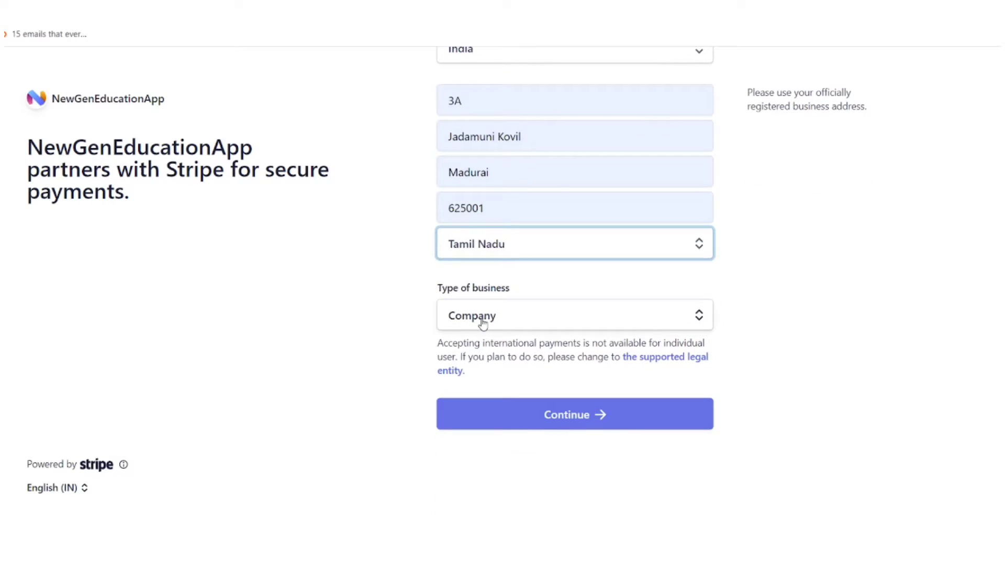
{"action": "key", "text": "Tab"}
{"action": "key", "text": "i"}
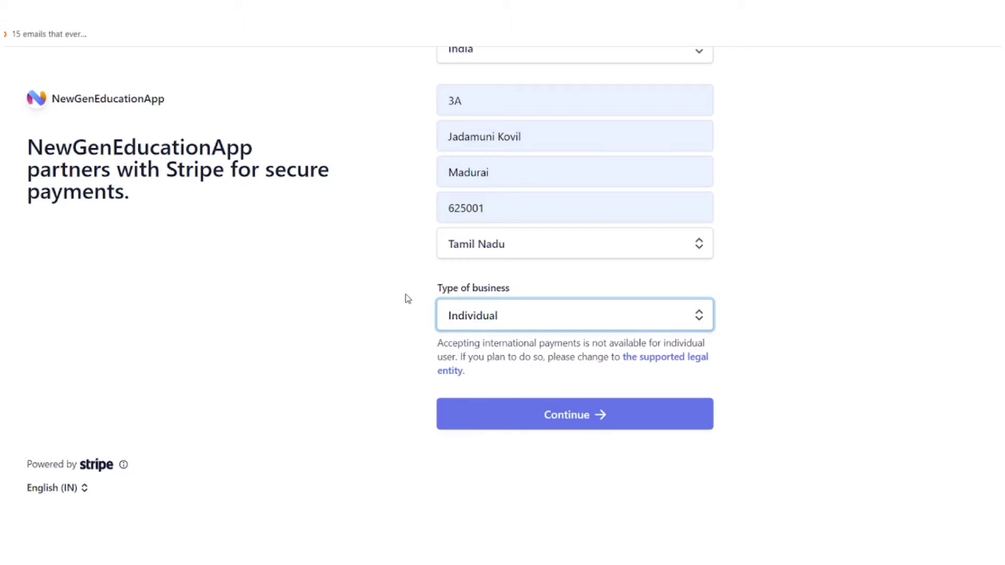
{"action": "left_click", "coordinate": [569, 416]}
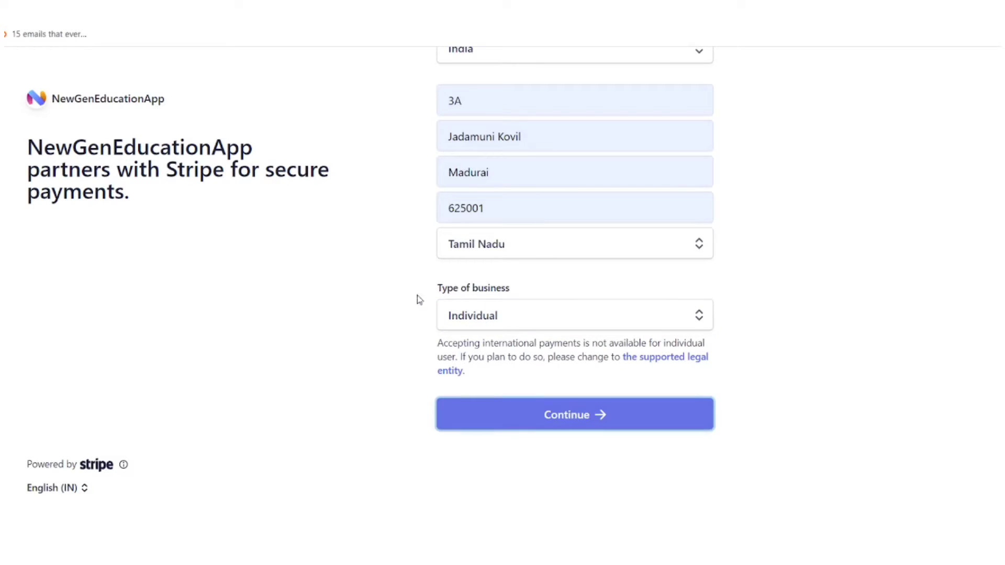
{"action": "key", "text": "Return"}
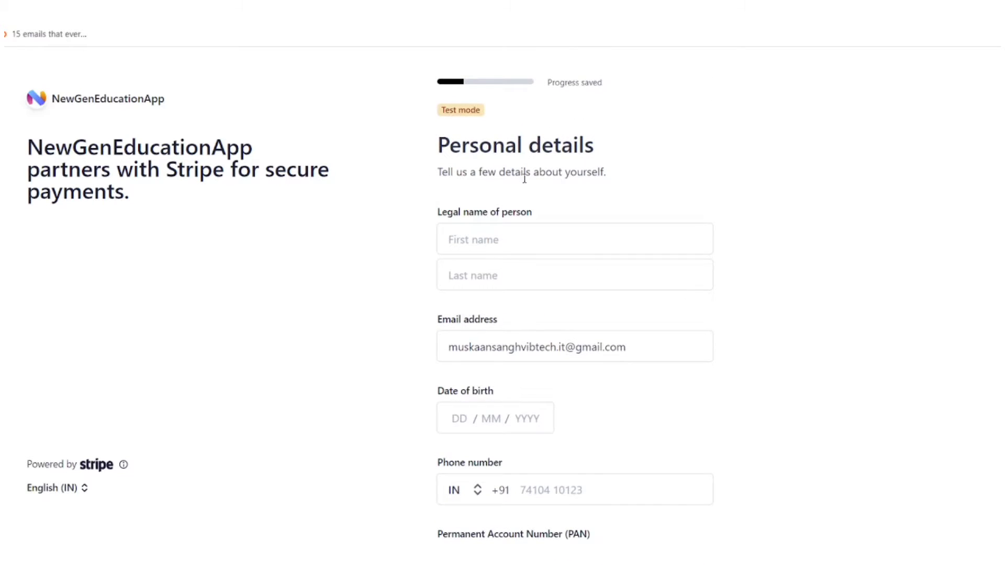
Fill in the person's first name, last name and date of birth
{"action": "left_click", "coordinate": [514, 239]}
{"action": "left_click", "coordinate": [499, 279]}
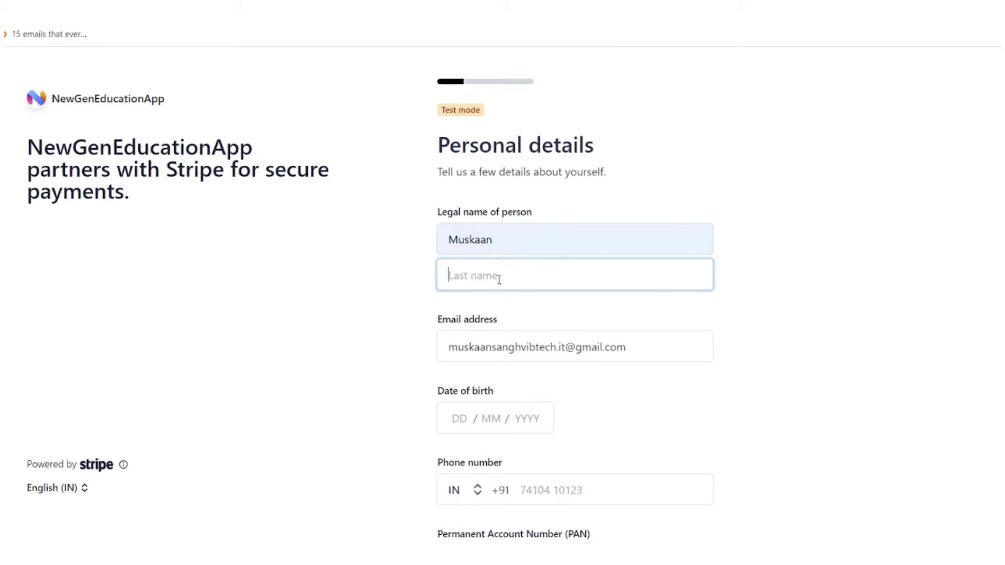
{"action": "type", "text": "J"}
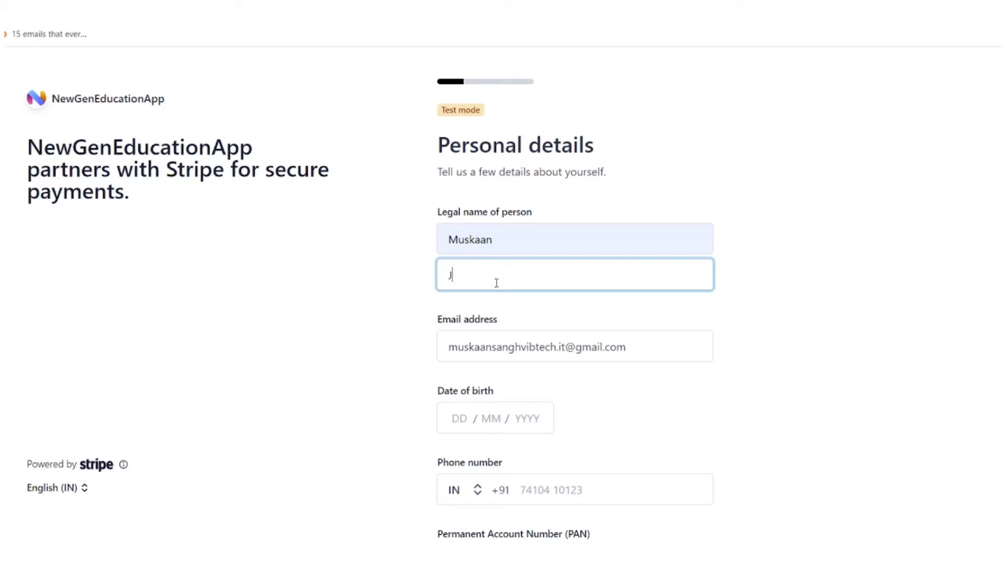
{"action": "scroll", "coordinate": [508, 251], "scroll_direction": "down", "scroll_amount": 4}
{"action": "left_click", "coordinate": [459, 212]}
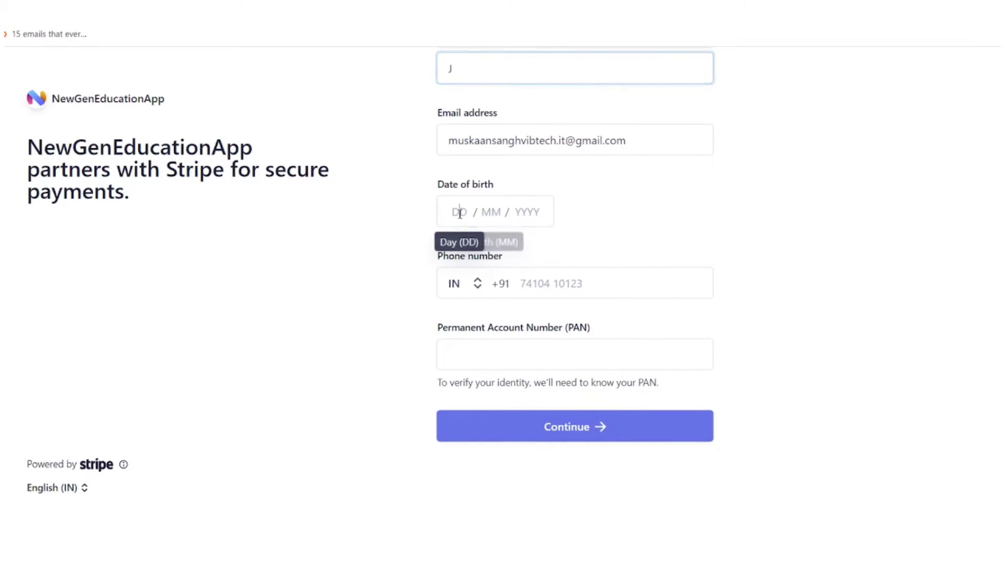
{"action": "type", "text": "10 / "}
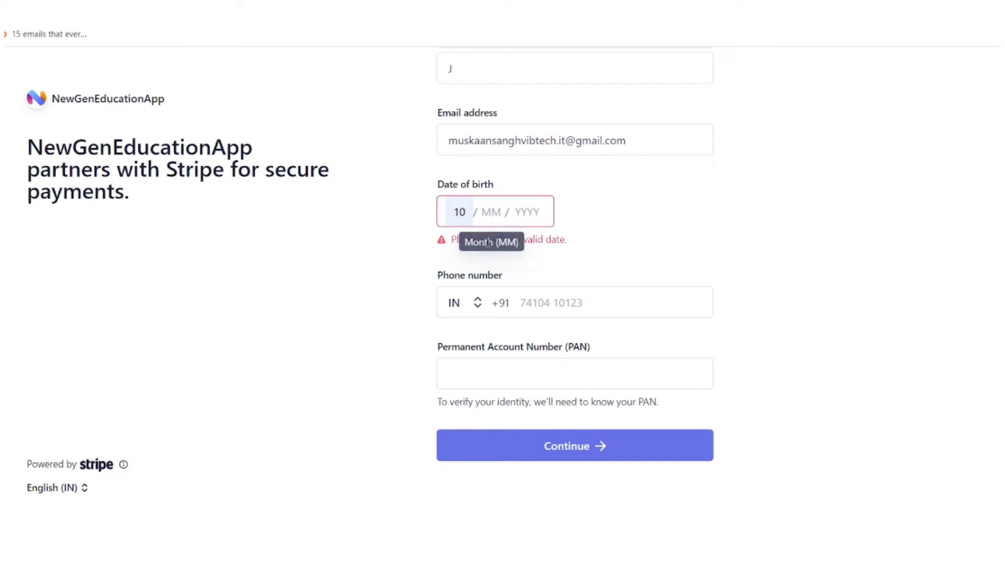
{"action": "type", "text": "02 / "}
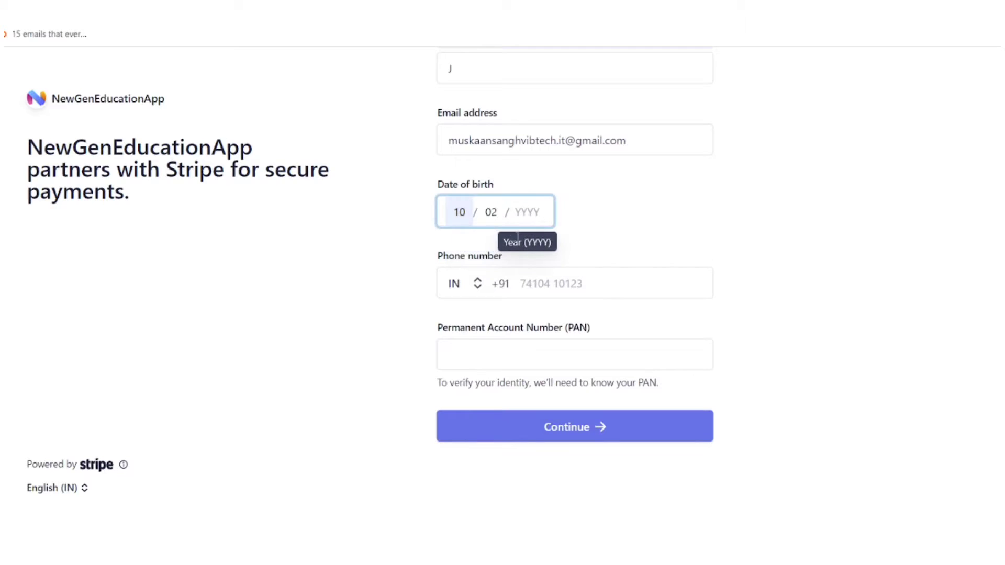
{"action": "type", "text": "2000"}
Add the person's phone number and PAN, then submit the personal details
{"action": "left_click", "coordinate": [554, 288]}
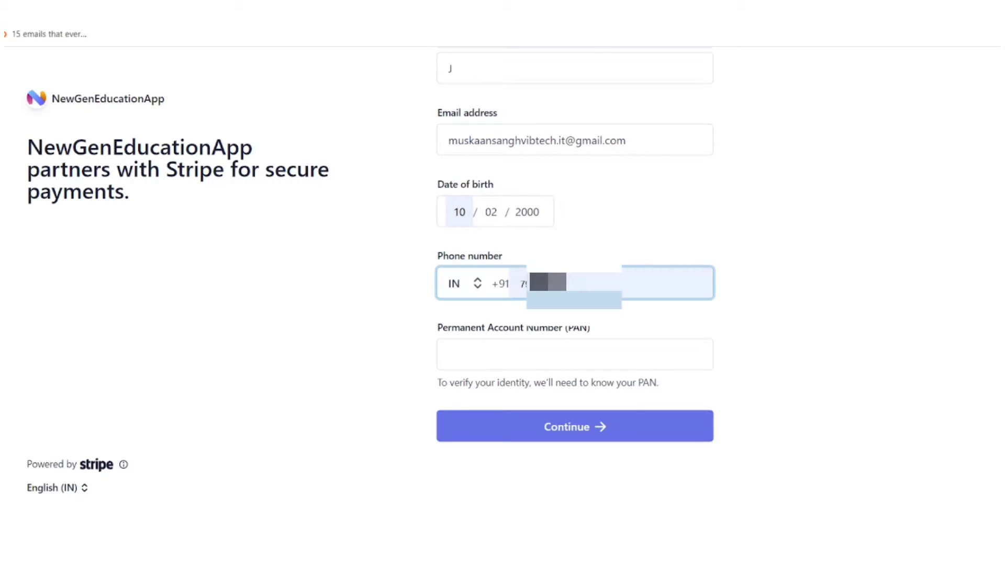
{"action": "left_click", "coordinate": [560, 317]}
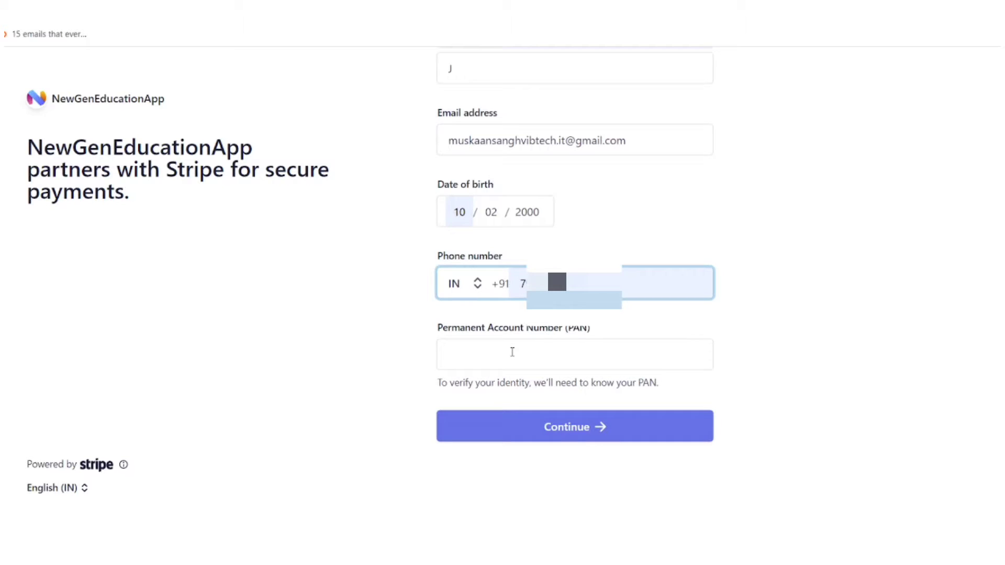
{"action": "left_click", "coordinate": [513, 352]}
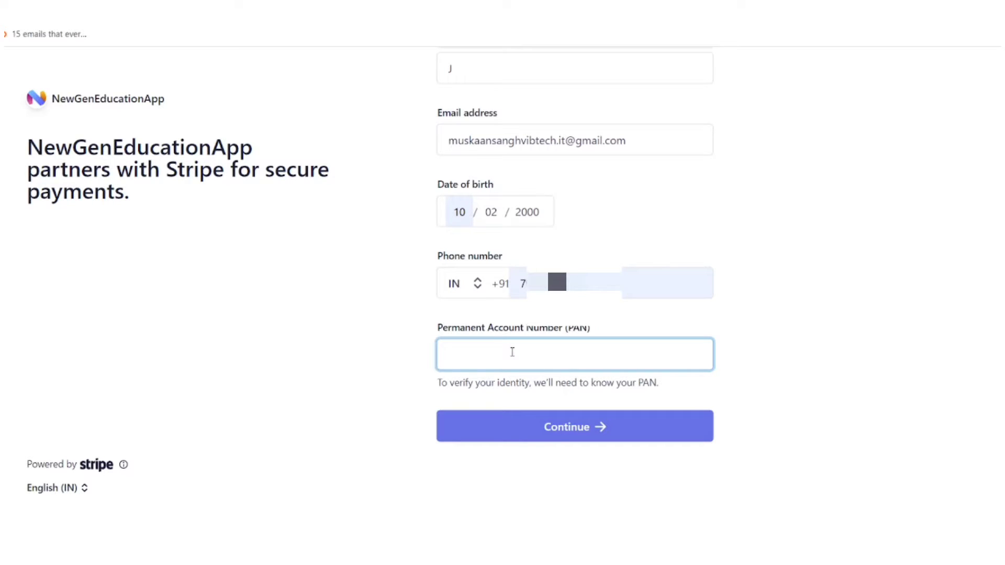
{"action": "key", "text": "Return"}
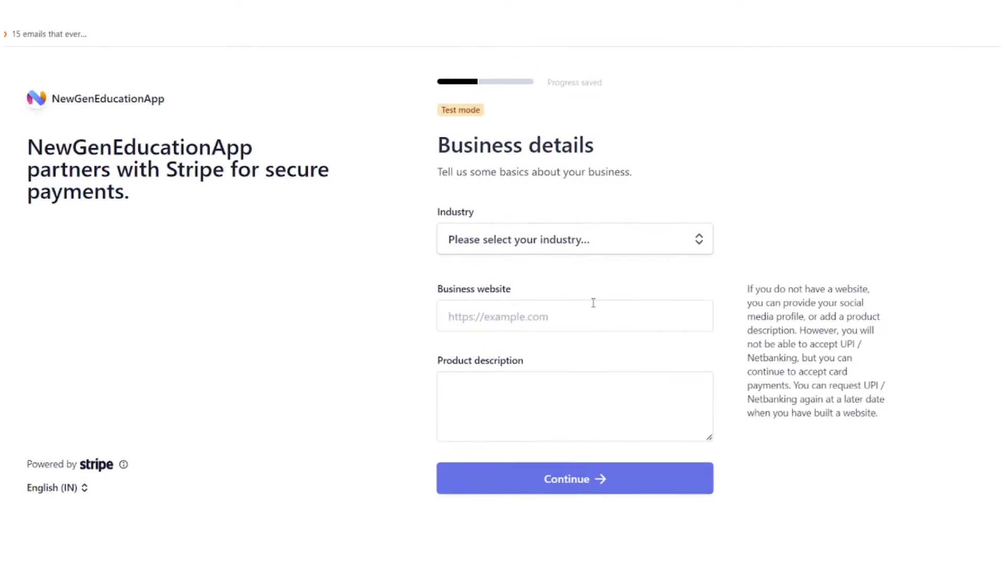
{"action": "left_click", "coordinate": [545, 242]}
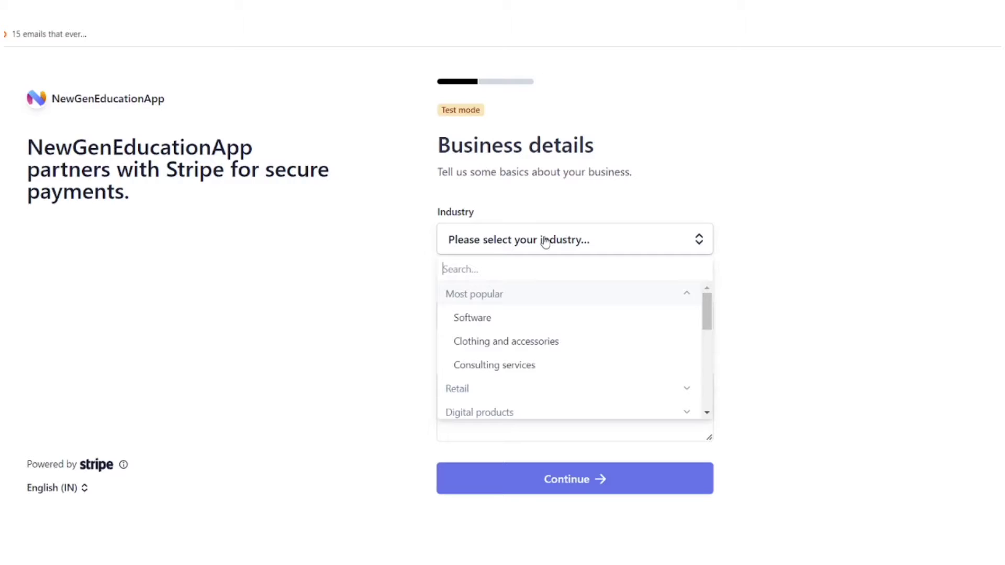
{"action": "type", "text": "ed"}
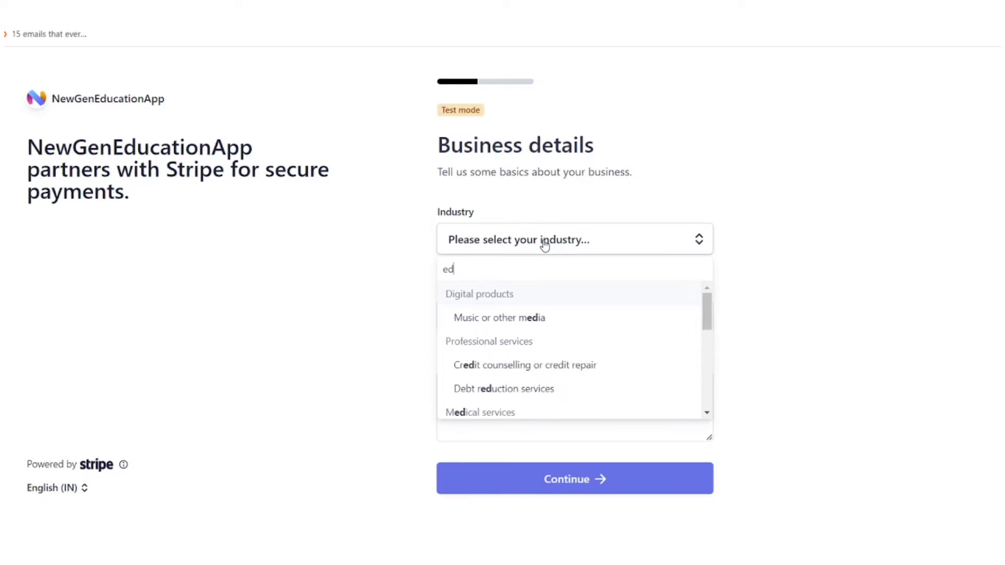
{"action": "type", "text": "u"}
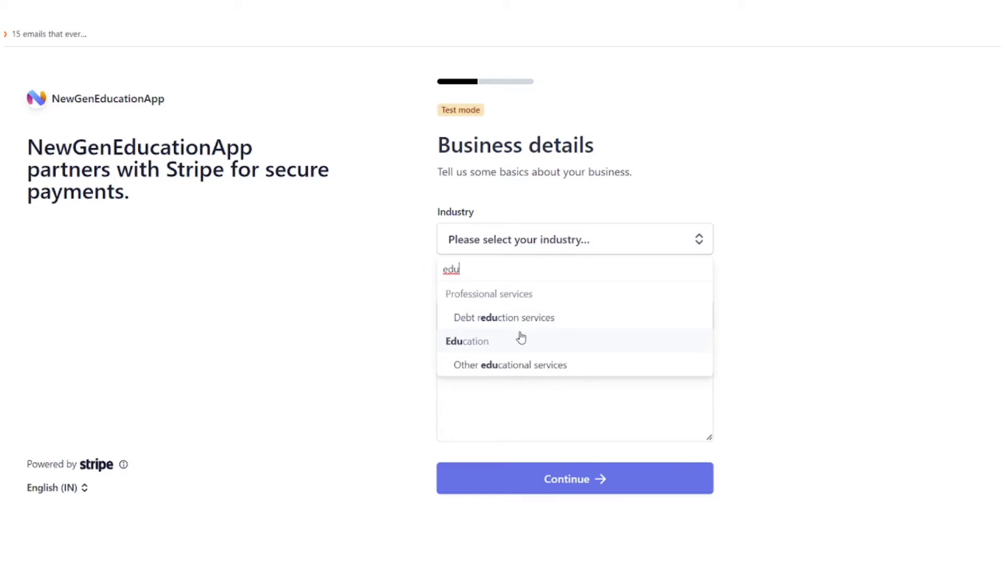
{"action": "left_click", "coordinate": [526, 342]}
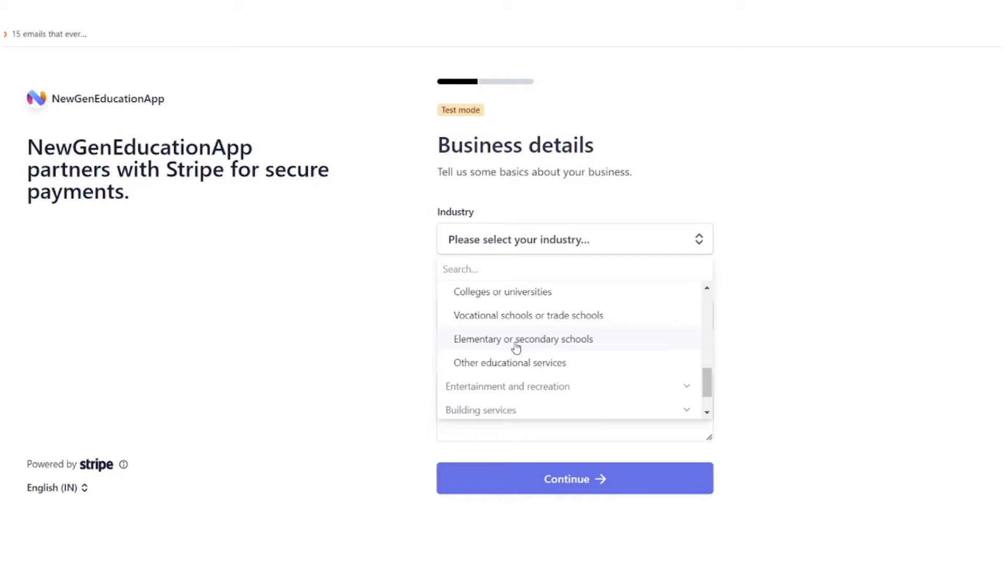
{"action": "left_click", "coordinate": [516, 348]}
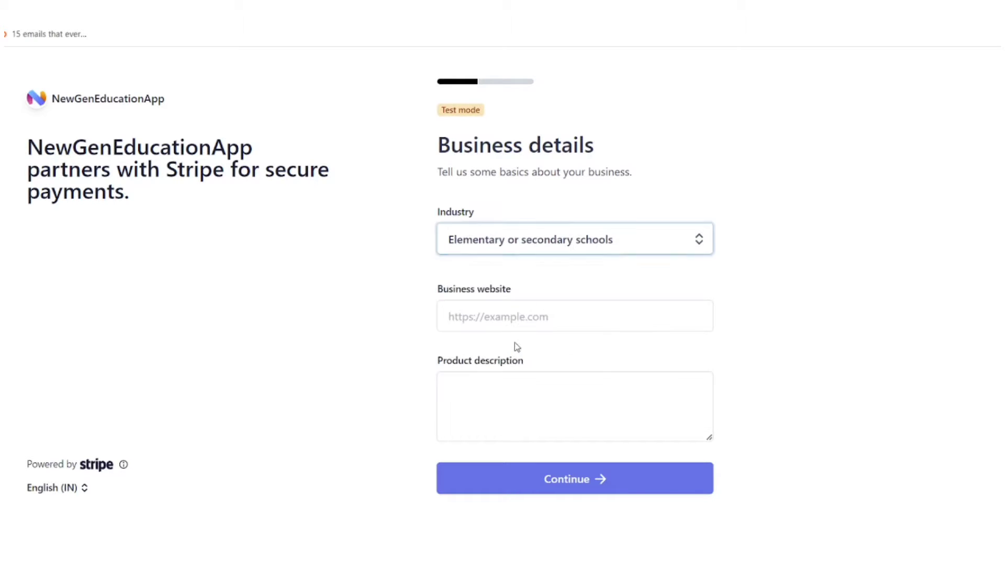
{"action": "left_click", "coordinate": [492, 318]}
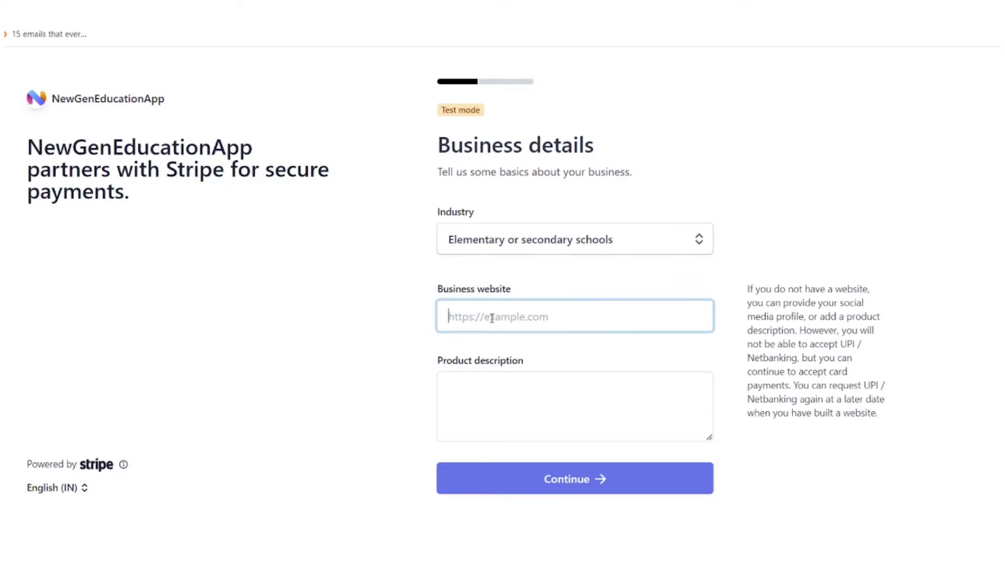
{"action": "left_click", "coordinate": [500, 357]}
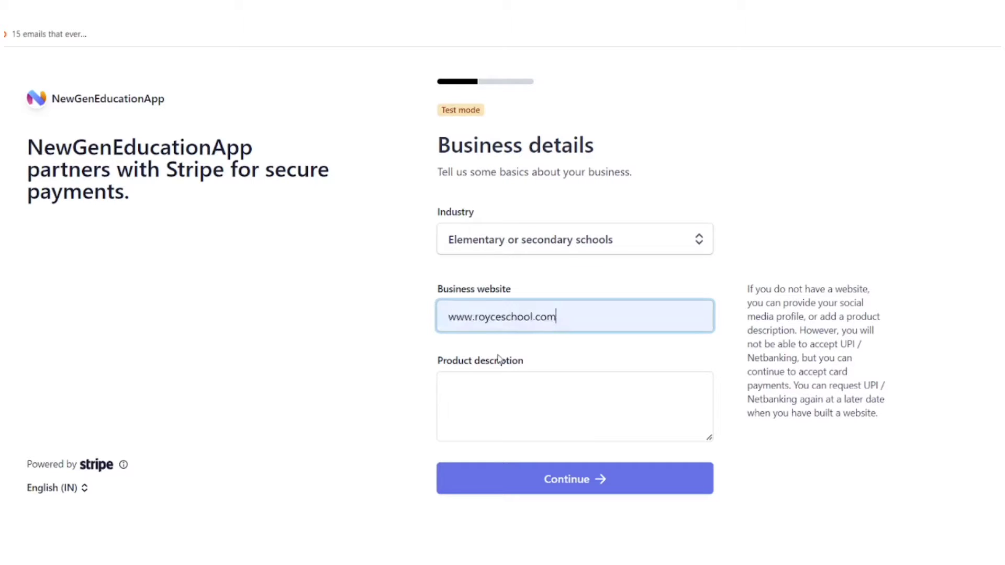
{"action": "left_click", "coordinate": [501, 316]}
{"action": "key", "text": "BackSpace"}
{"action": "key", "text": "BackSpace"}
{"action": "key", "text": "BackSpace"}
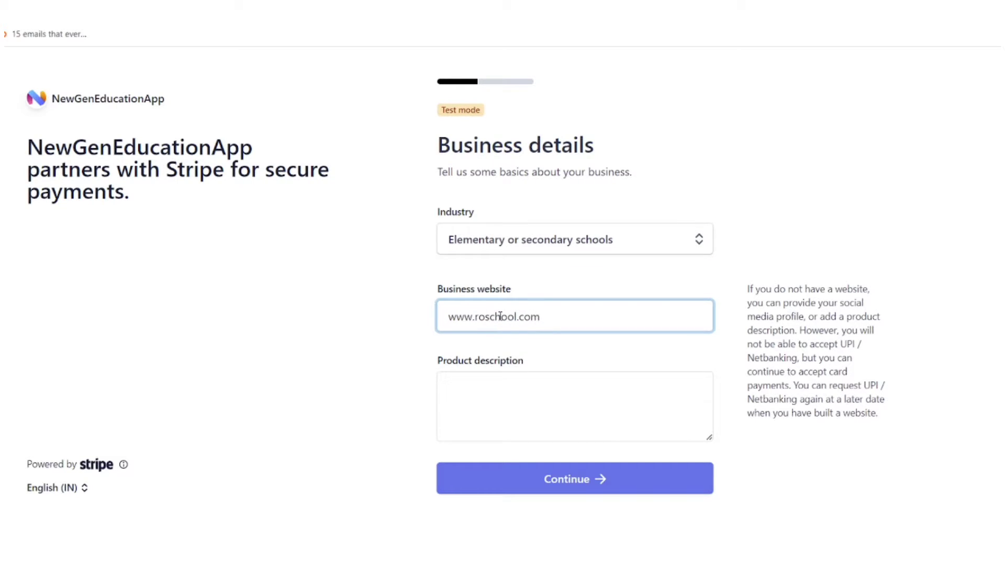
{"action": "type", "text": "yal"}
Describe the product as 'We are running a secondary school.' and submit the business details
{"action": "left_click", "coordinate": [503, 412]}
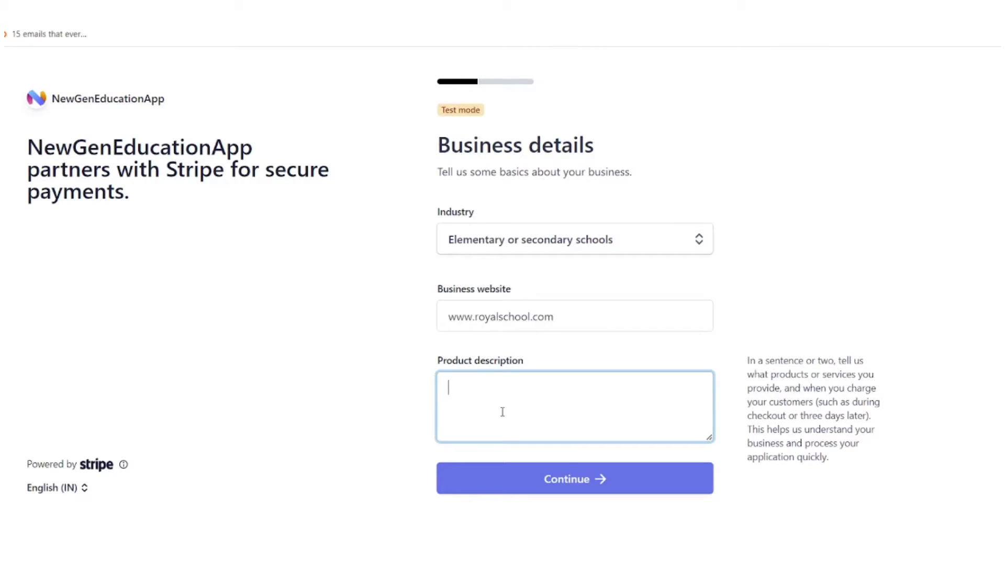
{"action": "type", "text": "We are running a prima"}
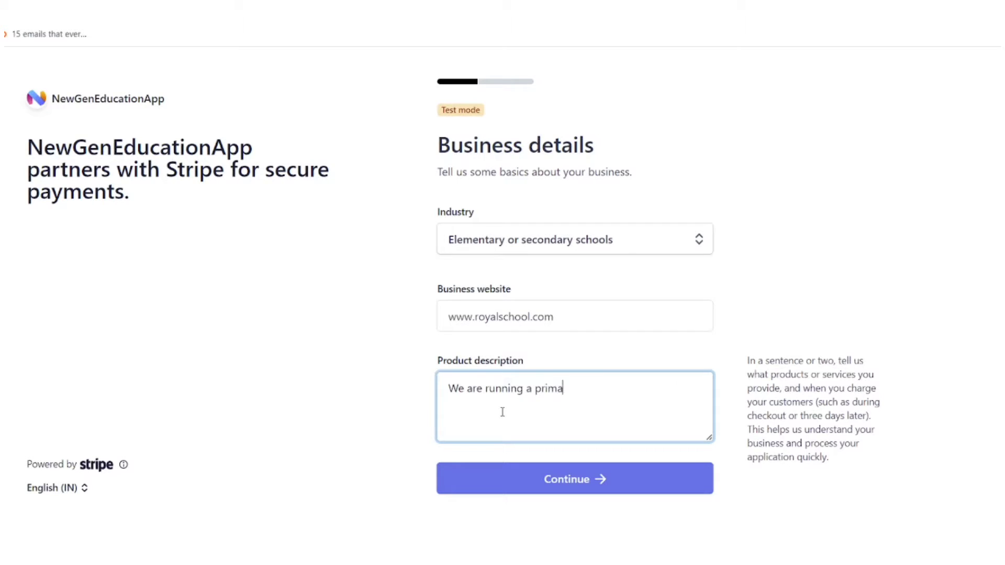
{"action": "type", "text": "ry school."}
{"action": "double_click", "coordinate": [569, 389]}
{"action": "key", "text": "BackSpace"}
{"action": "type", "text": "secondary school."}
{"action": "scroll", "coordinate": [576, 419], "scroll_direction": "down", "scroll_amount": 2}
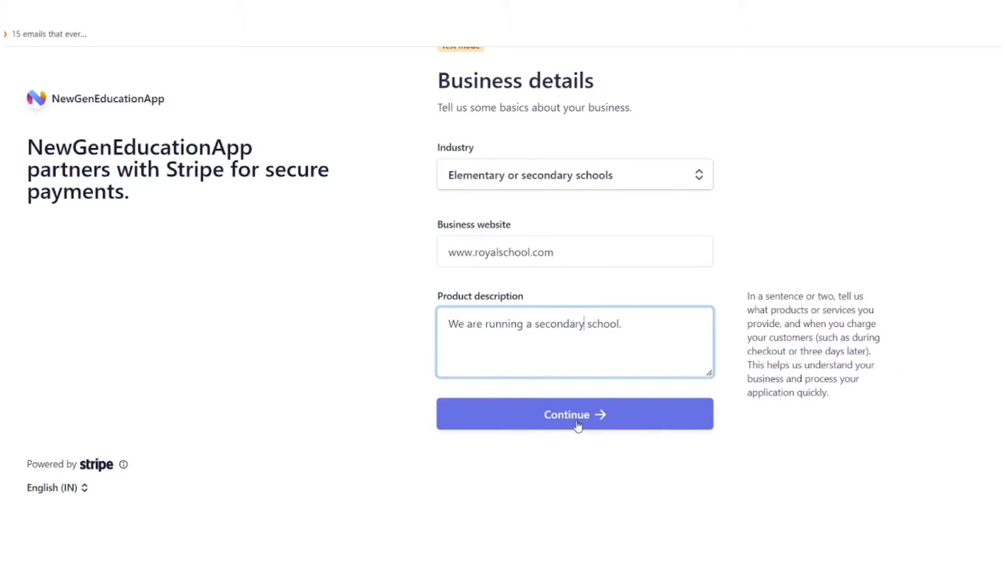
{"action": "left_click", "coordinate": [577, 426]}
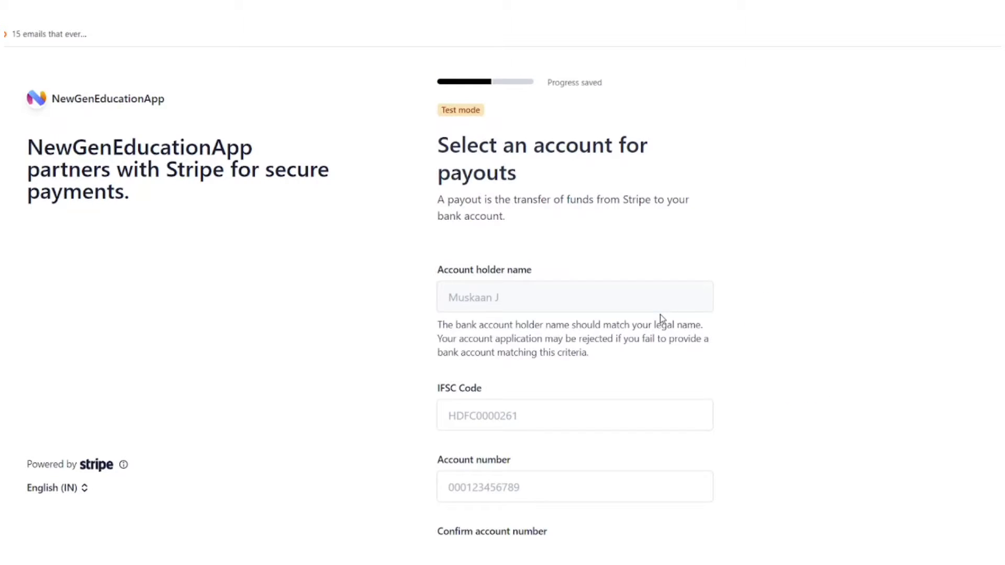
Enter the IFSC code, bank account number and its confirmation
{"action": "scroll", "coordinate": [636, 243], "scroll_direction": "down", "scroll_amount": 2}
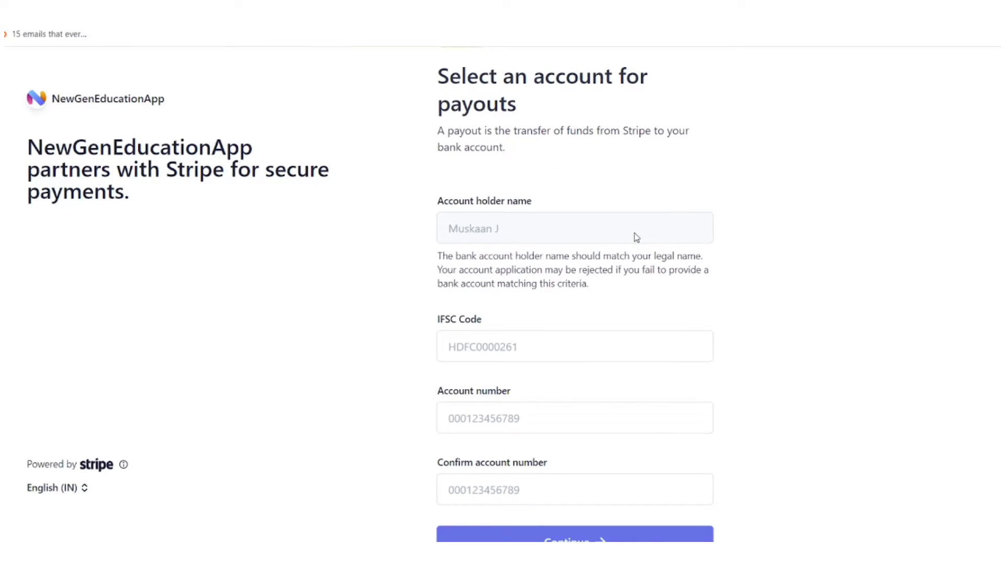
{"action": "scroll", "coordinate": [451, 291], "scroll_direction": "down", "scroll_amount": 2}
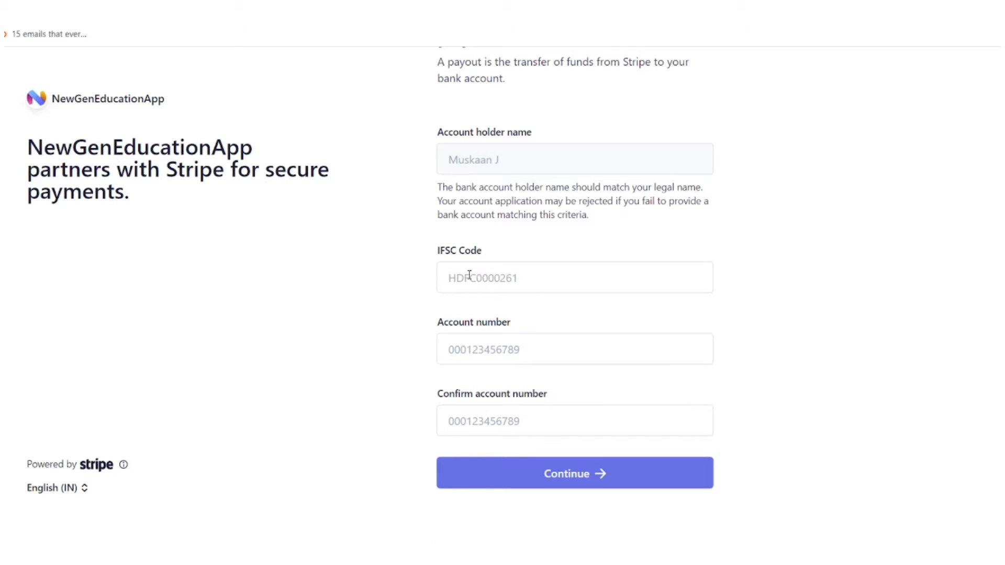
{"action": "left_click", "coordinate": [470, 275]}
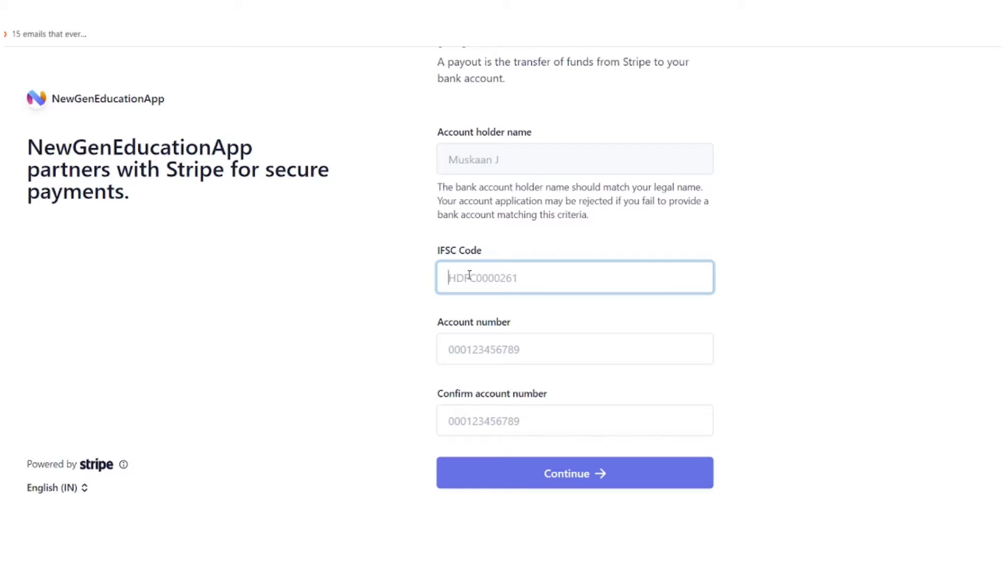
{"action": "type", "text": "4"}
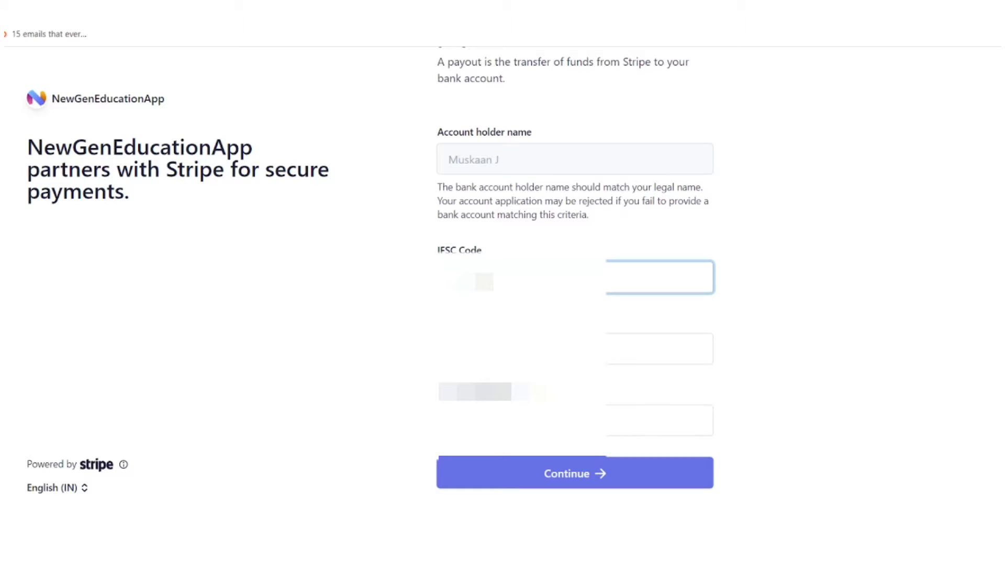
{"action": "type", "text": "0"}
{"action": "left_click_drag", "start_coordinate": [512, 278], "coordinate": [431, 281]}
{"action": "left_click", "coordinate": [445, 281]}
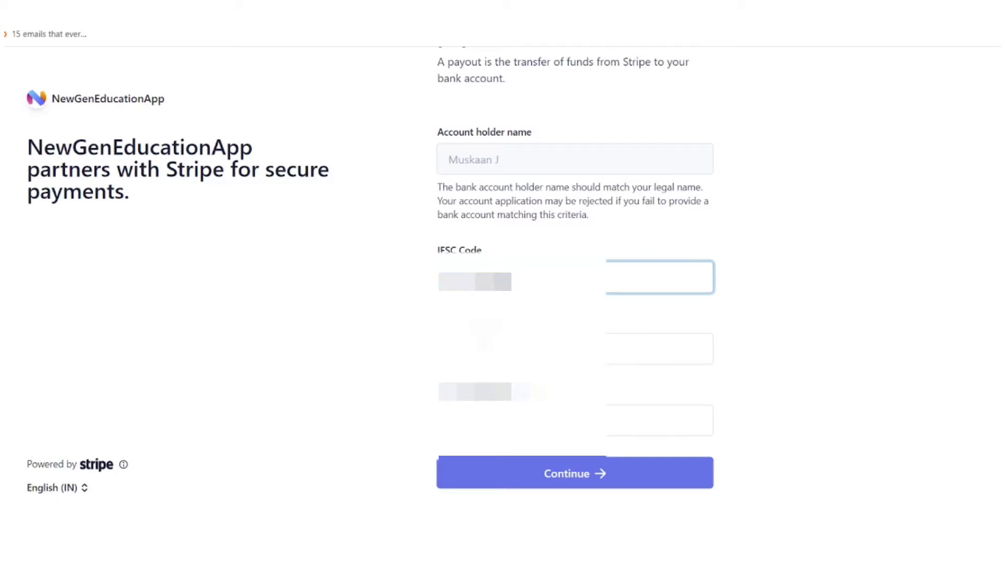
{"action": "left_click", "coordinate": [485, 349]}
{"action": "left_click", "coordinate": [484, 387]}
{"action": "left_click", "coordinate": [494, 420]}
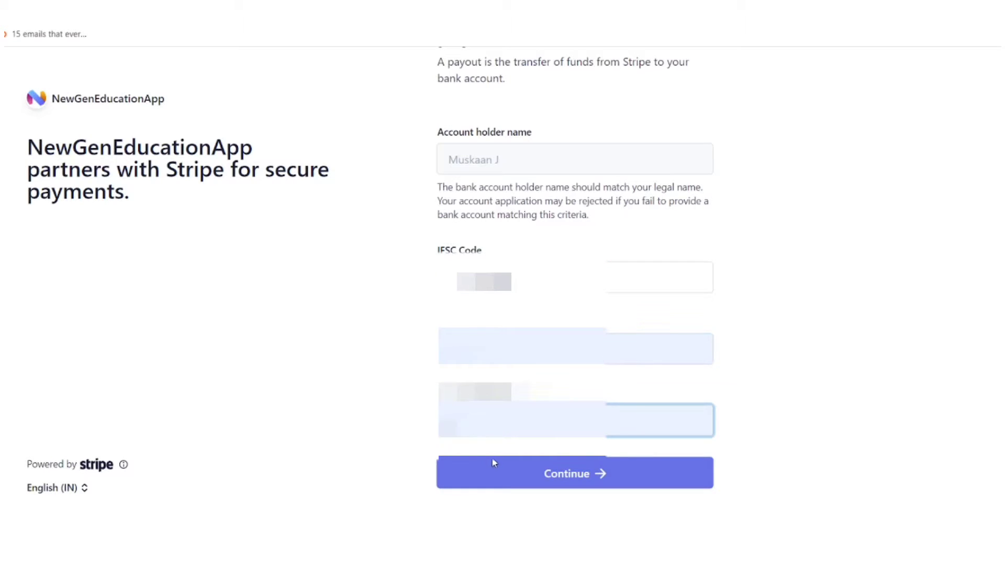
Correct the IFSC code and submit the payout bank account
{"action": "left_click", "coordinate": [449, 279]}
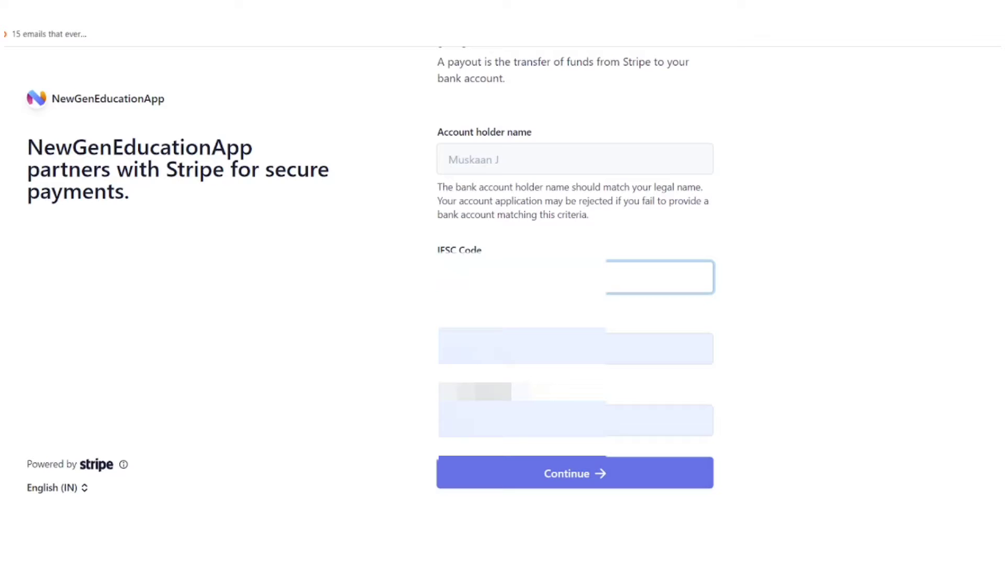
{"action": "type", "text": "HD"}
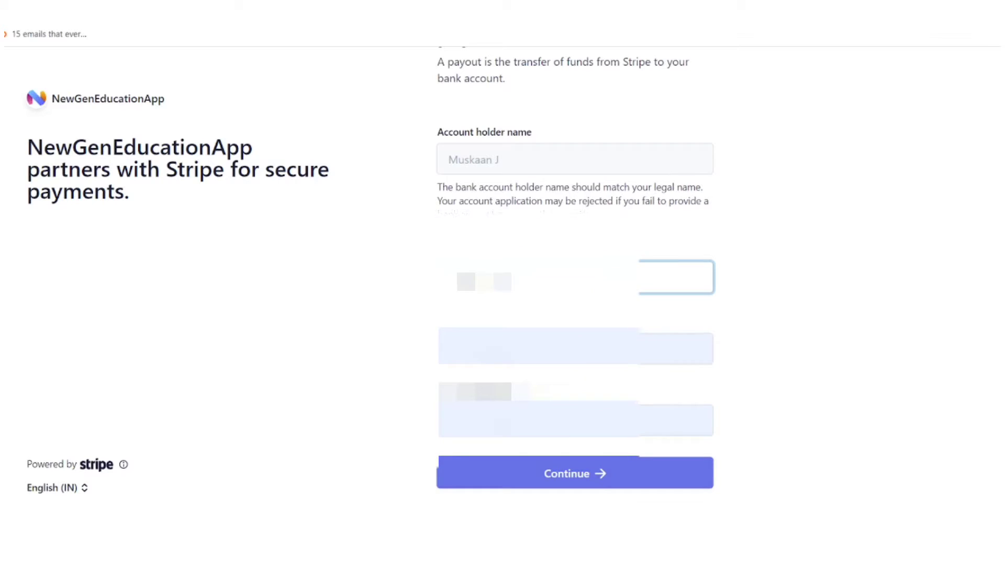
{"action": "scroll", "coordinate": [575, 314], "scroll_direction": "up", "scroll_amount": 2}
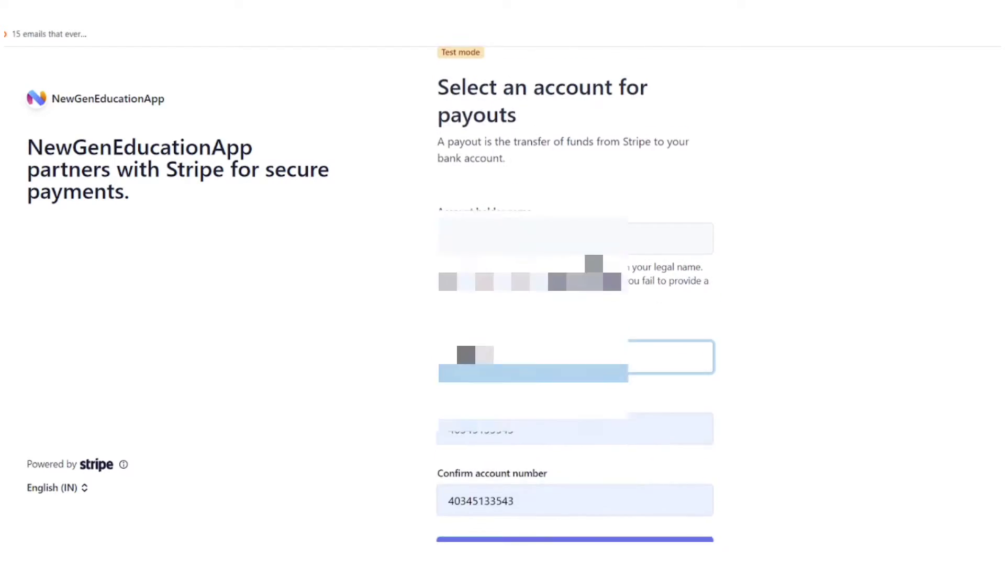
{"action": "scroll", "coordinate": [575, 314], "scroll_direction": "down", "scroll_amount": 3}
{"action": "left_click", "coordinate": [572, 427]}
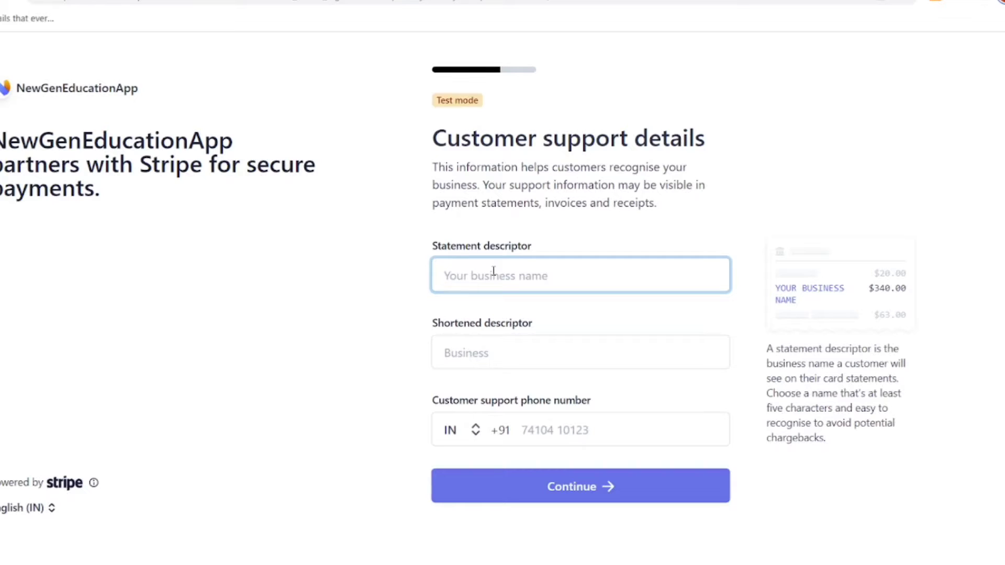
Enter statement descriptor 'Fee Payment', shortened descriptor 'Fee' and the support phone number, then continue
{"action": "left_click", "coordinate": [479, 314]}
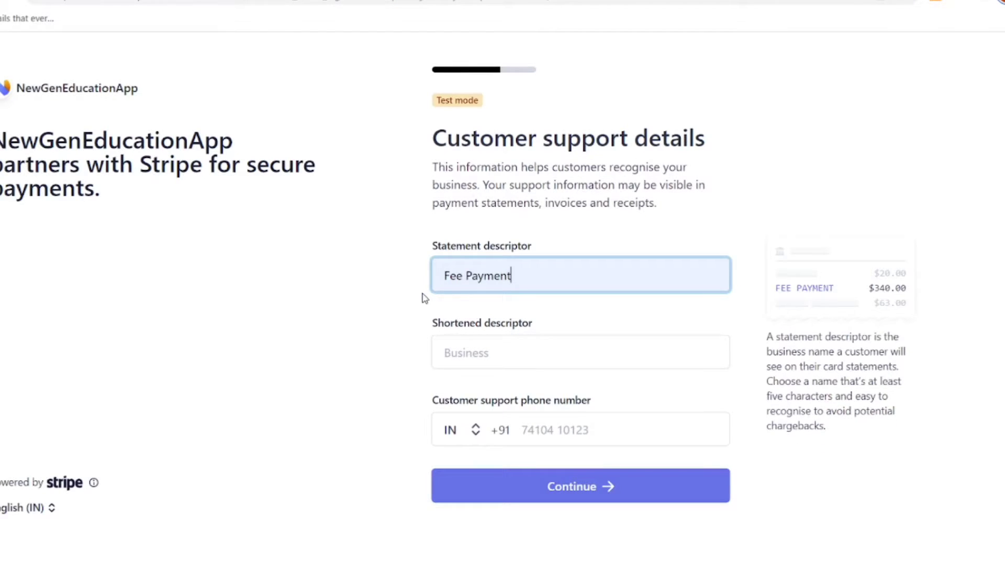
{"action": "scroll", "coordinate": [429, 296], "scroll_direction": "down", "scroll_amount": 1}
{"action": "left_click", "coordinate": [478, 287]}
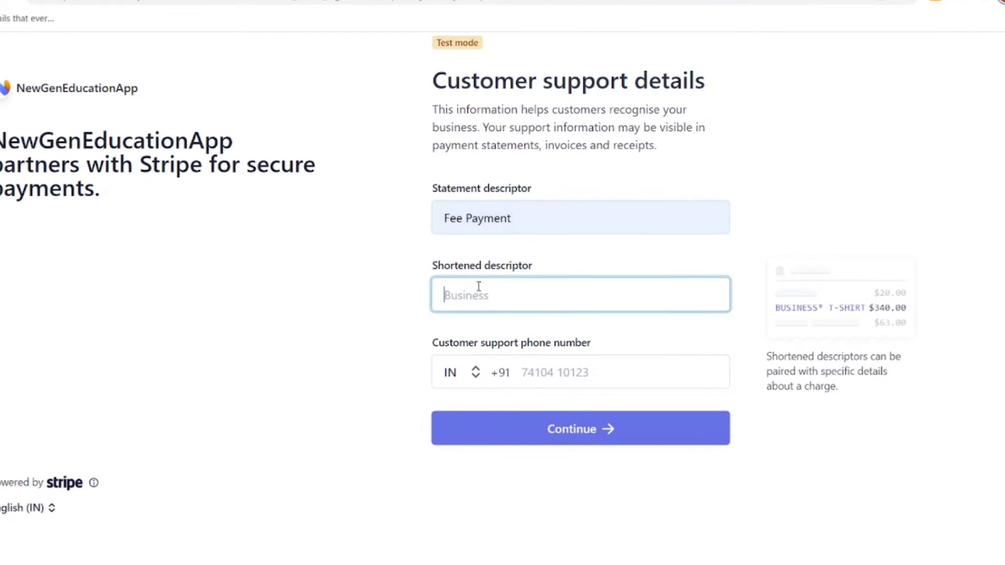
{"action": "type", "text": "Fee"}
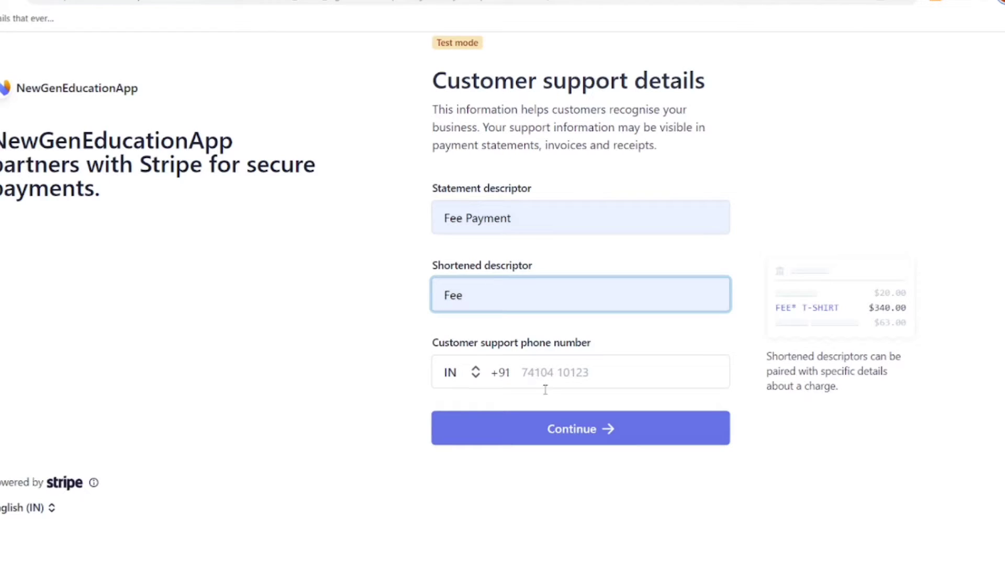
{"action": "left_click", "coordinate": [545, 369]}
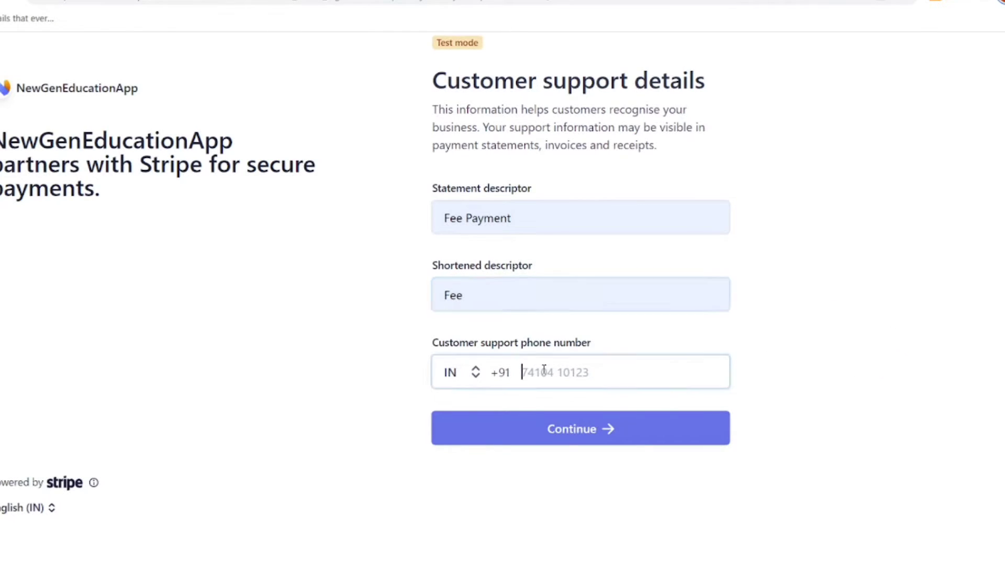
{"action": "left_click", "coordinate": [576, 438]}
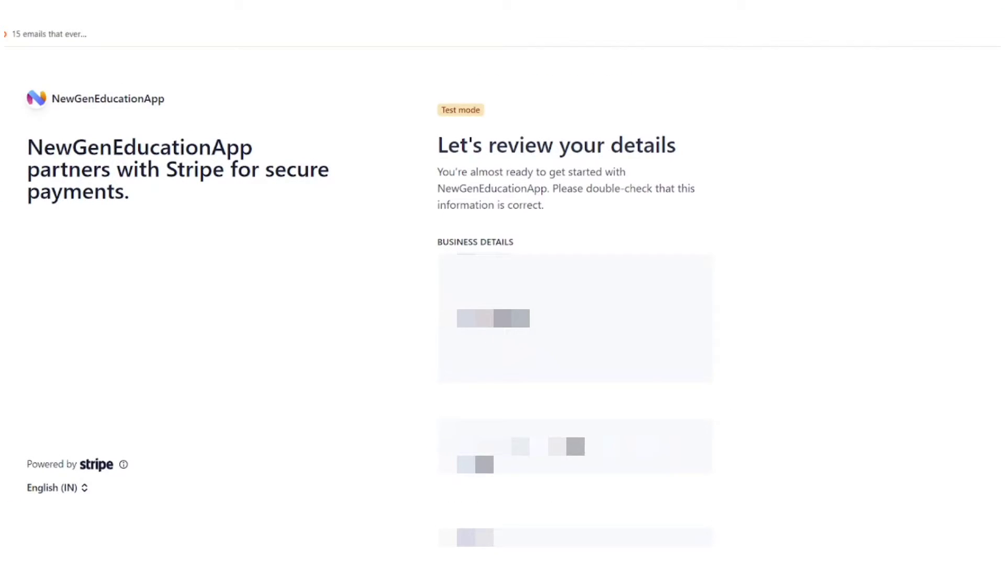
Submit the completed details on the Stripe onboarding review page
{"action": "scroll", "coordinate": [575, 294], "scroll_direction": "down", "scroll_amount": 10}
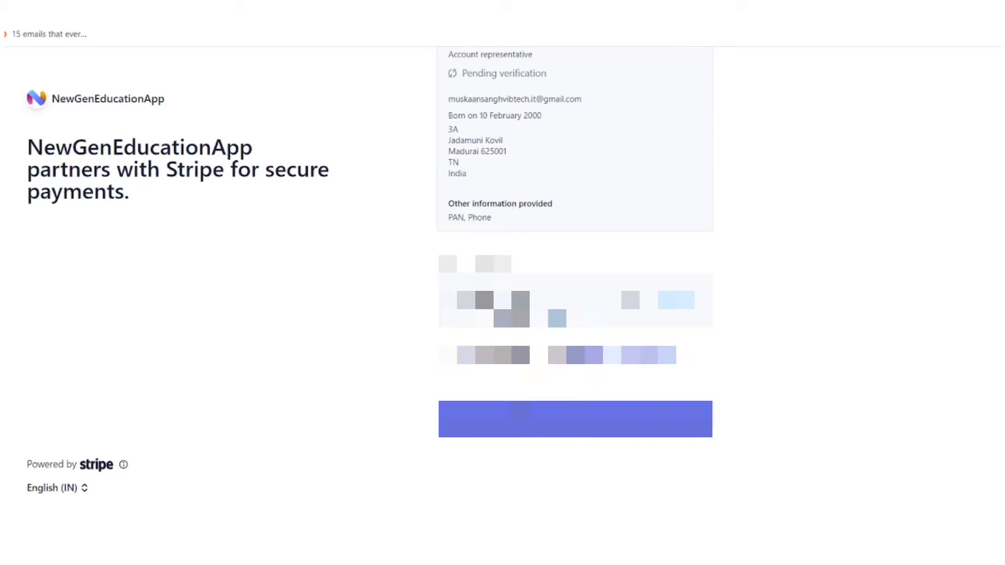
{"action": "left_click", "coordinate": [520, 410]}
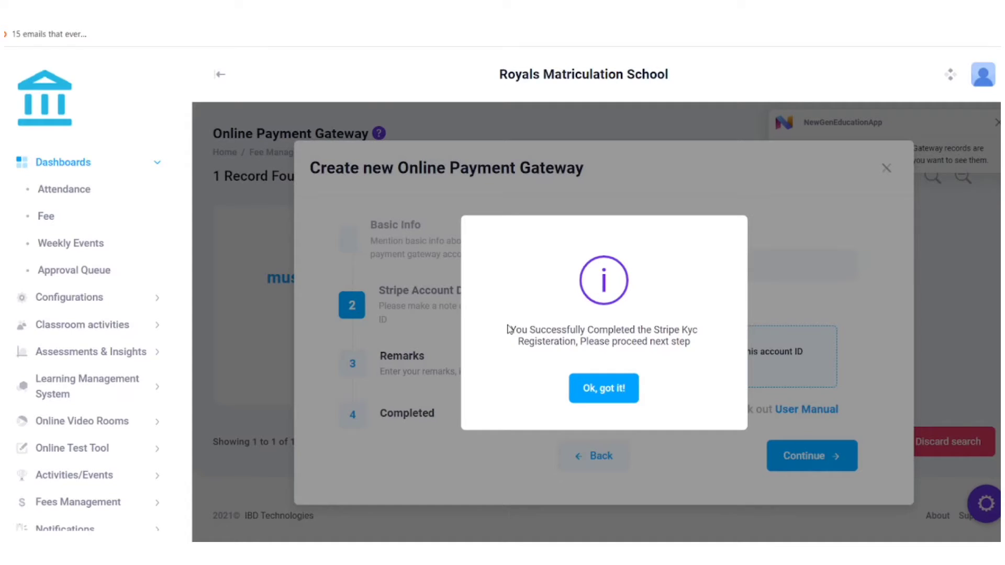
Acknowledge the KYC success message and submit the Stripe gateway record with empty remarks
{"action": "left_click", "coordinate": [602, 386]}
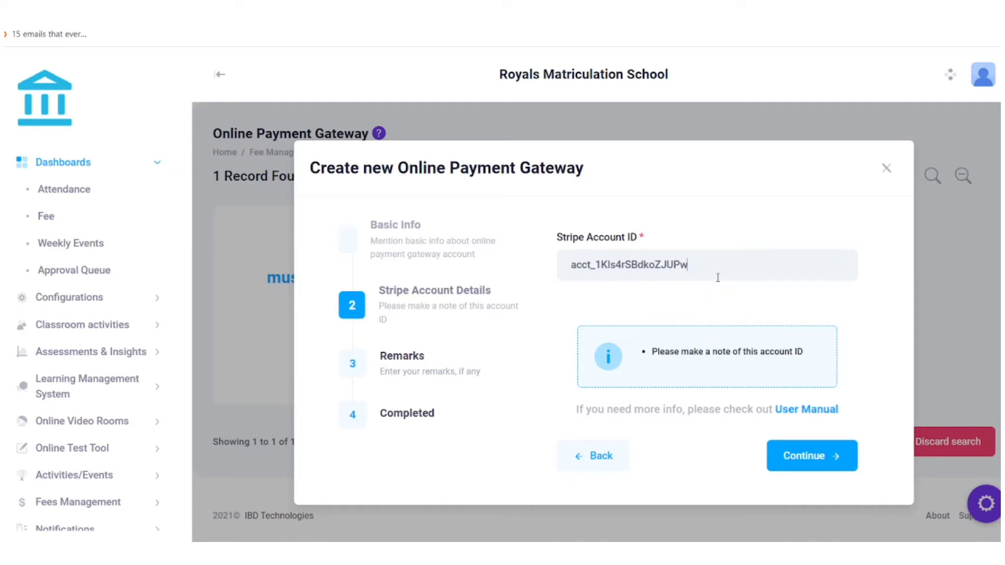
{"action": "left_click", "coordinate": [798, 468]}
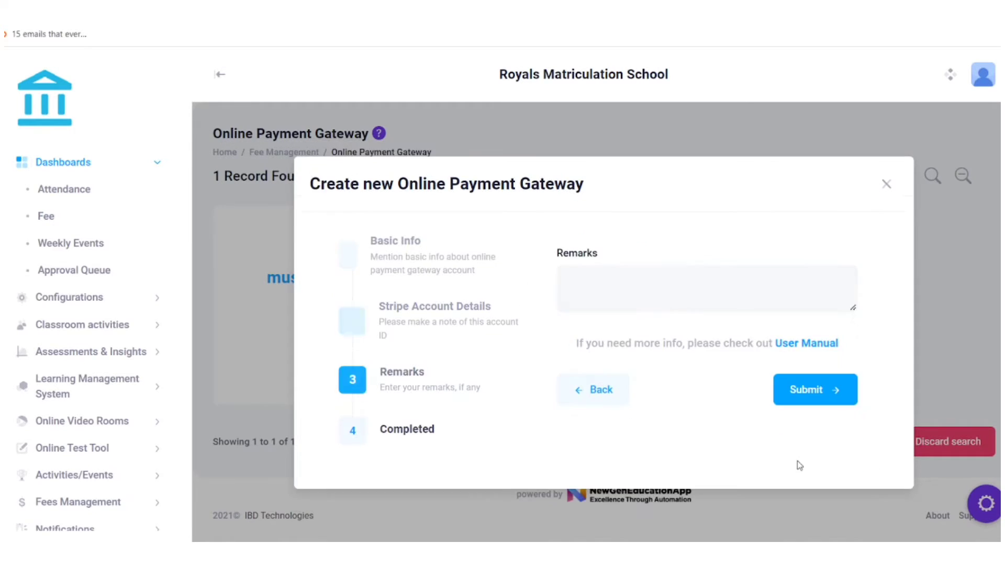
{"action": "left_click", "coordinate": [595, 294]}
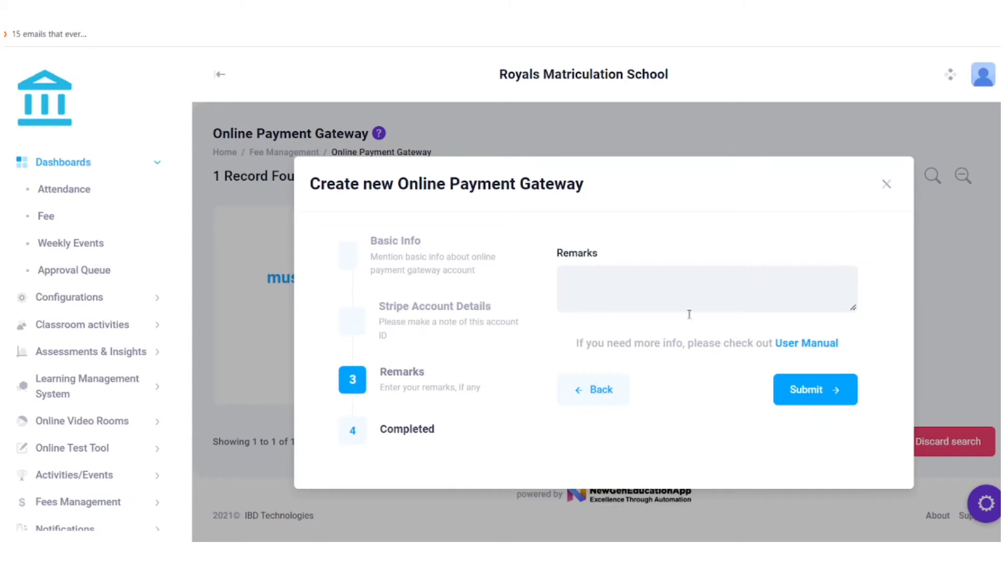
{"action": "left_click", "coordinate": [809, 403]}
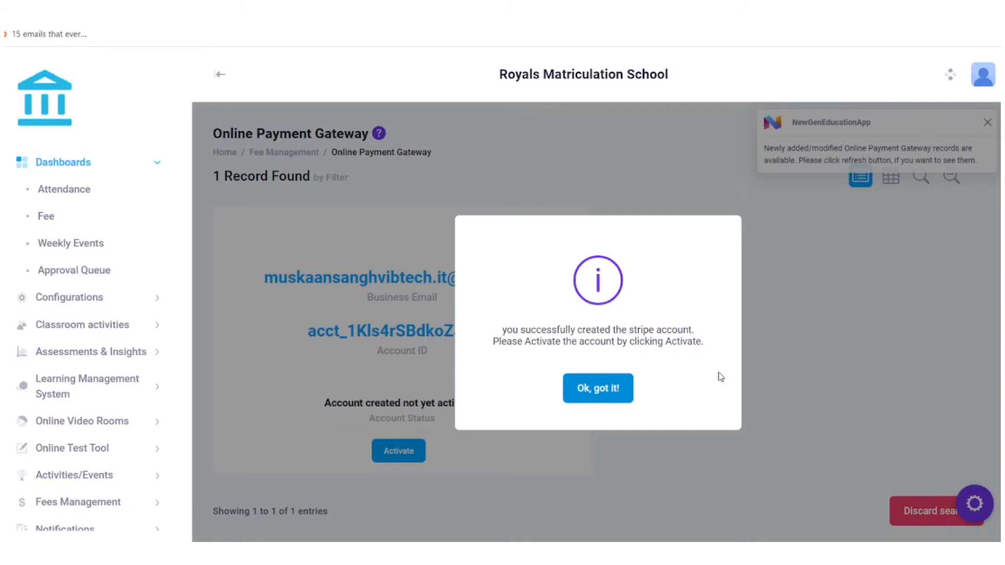
Dismiss the account-created message and open Activate on the Stripe record card
{"action": "left_click", "coordinate": [593, 401]}
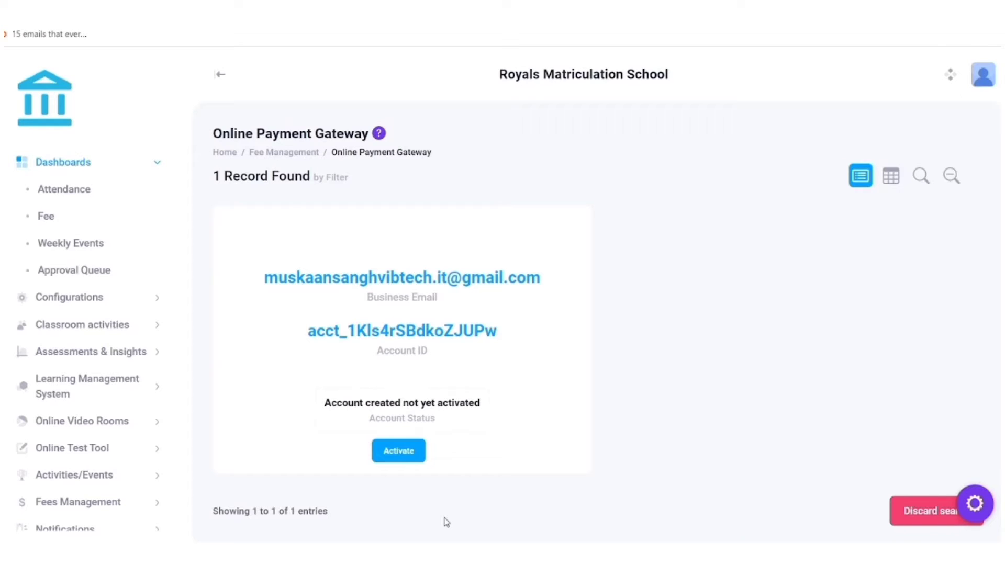
{"action": "scroll", "coordinate": [446, 523], "scroll_direction": "down", "scroll_amount": 1}
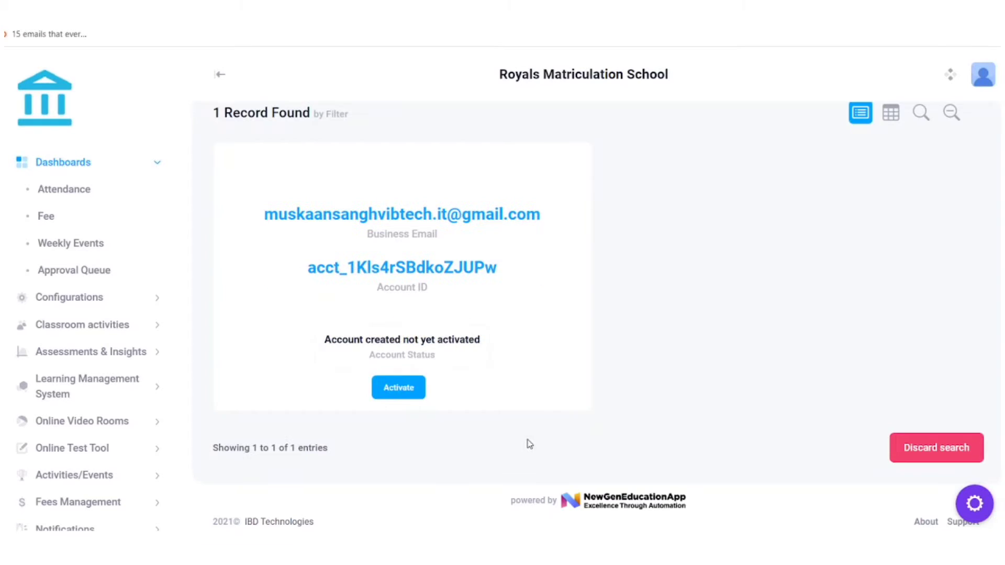
{"action": "left_click", "coordinate": [403, 395]}
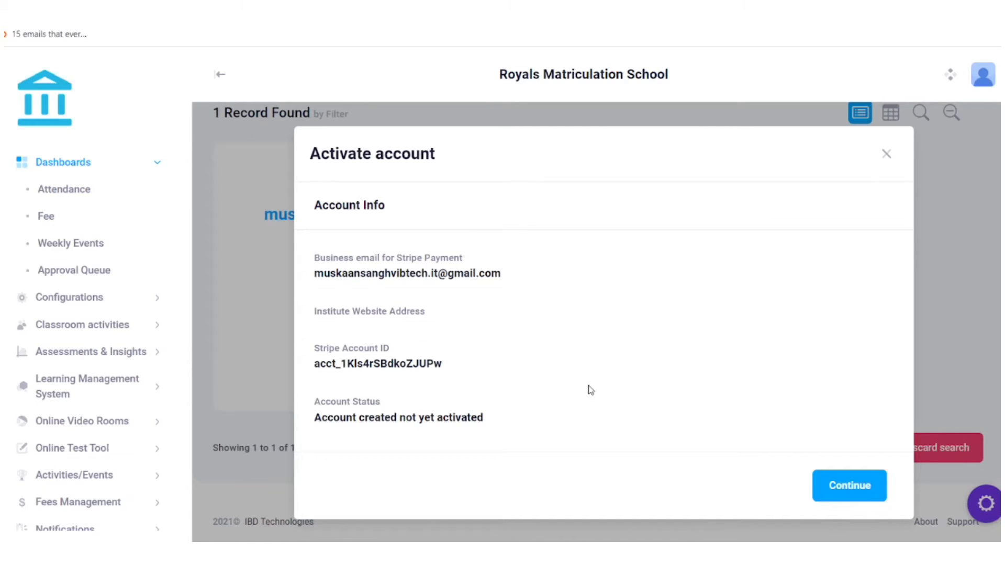
Confirm the account info, save the activation and dismiss the success message
{"action": "left_click", "coordinate": [834, 485]}
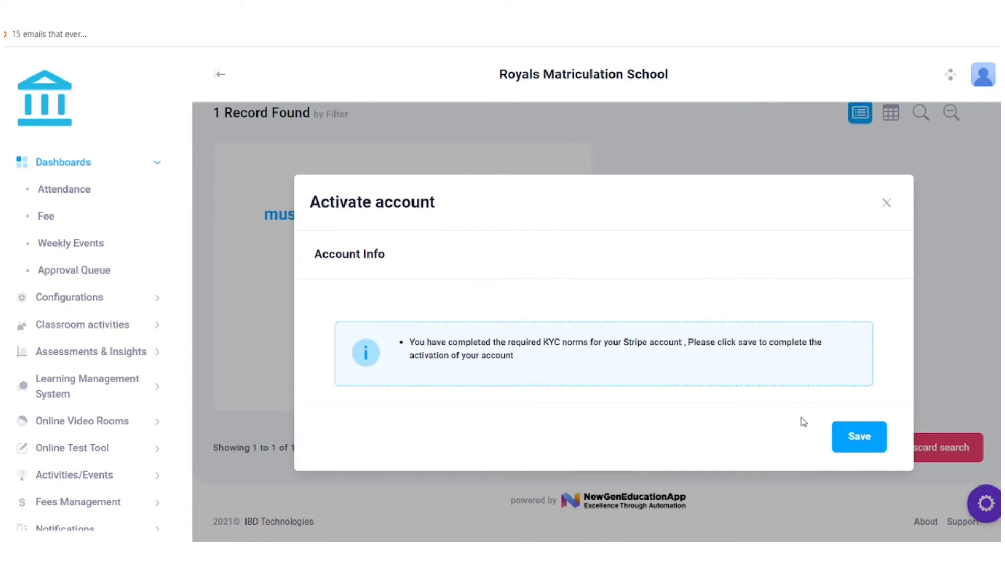
{"action": "left_click", "coordinate": [851, 445]}
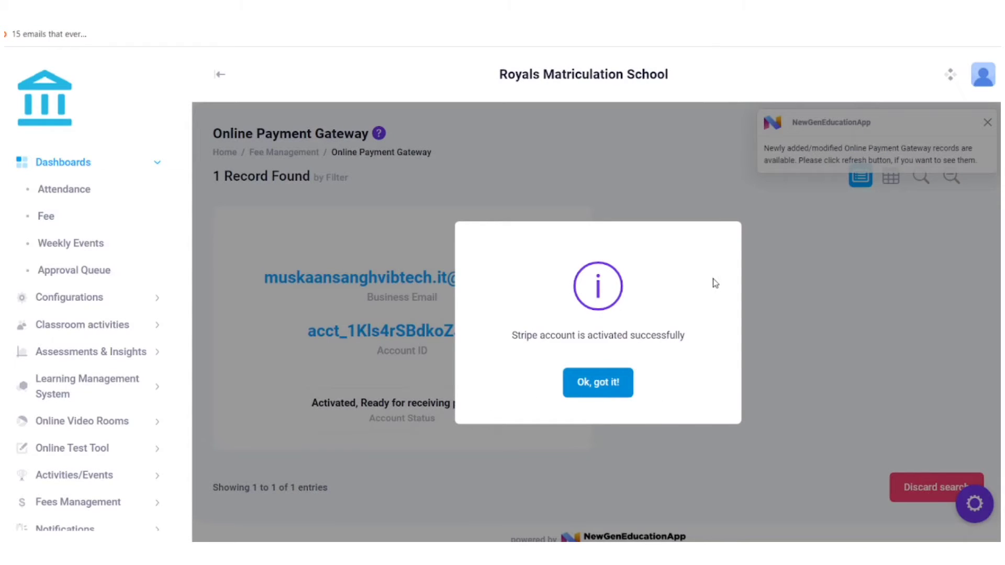
{"action": "left_click", "coordinate": [612, 389]}
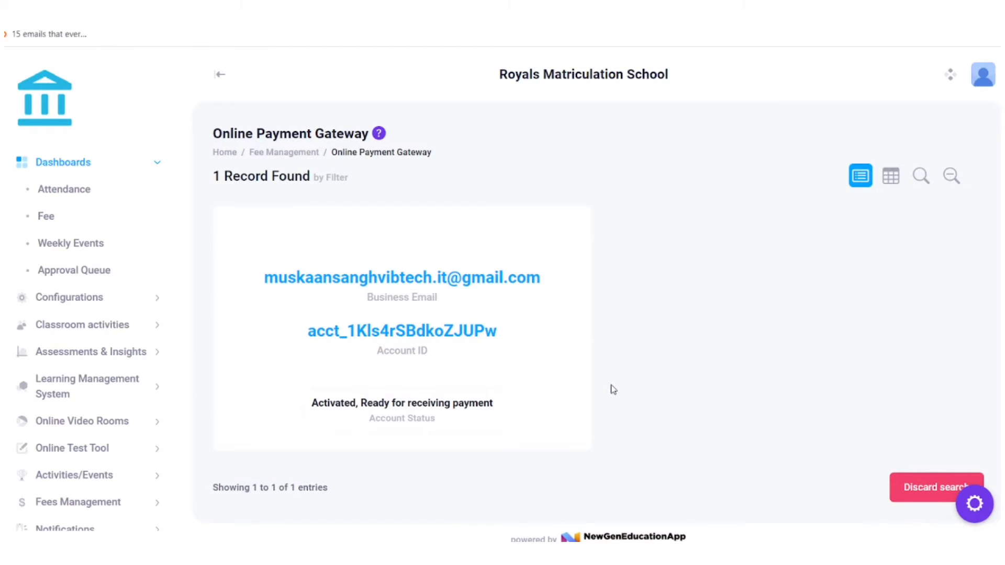
{"action": "scroll", "coordinate": [613, 390], "scroll_direction": "down", "scroll_amount": 1}
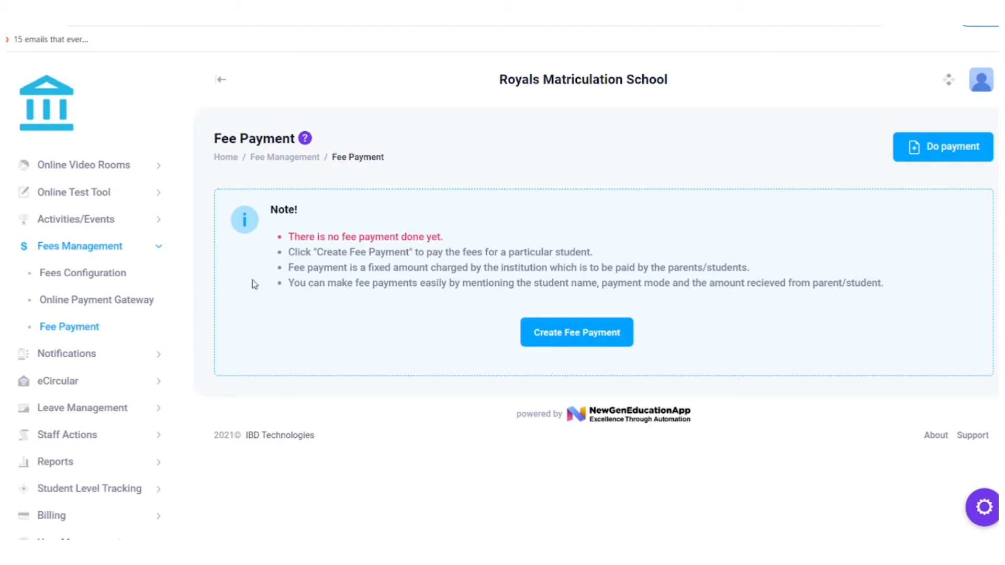
Start a new fee payment with Create Fee Payment from the empty Fee Payment list
{"action": "left_click", "coordinate": [583, 330]}
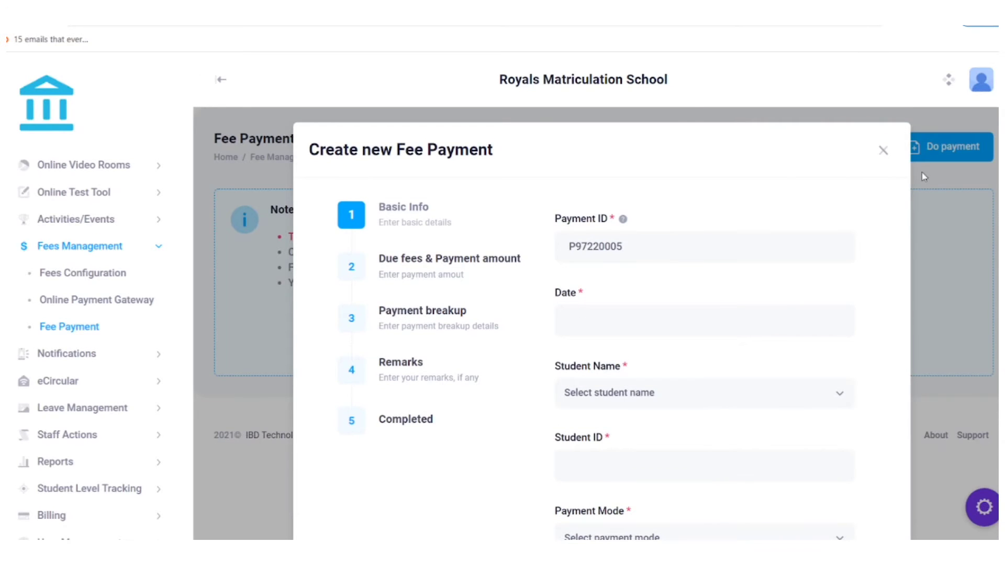
Set payment date 07-04-2022, choose the paying student and Cash mode, then continue to due fees
{"action": "scroll", "coordinate": [527, 366], "scroll_direction": "down", "scroll_amount": 1}
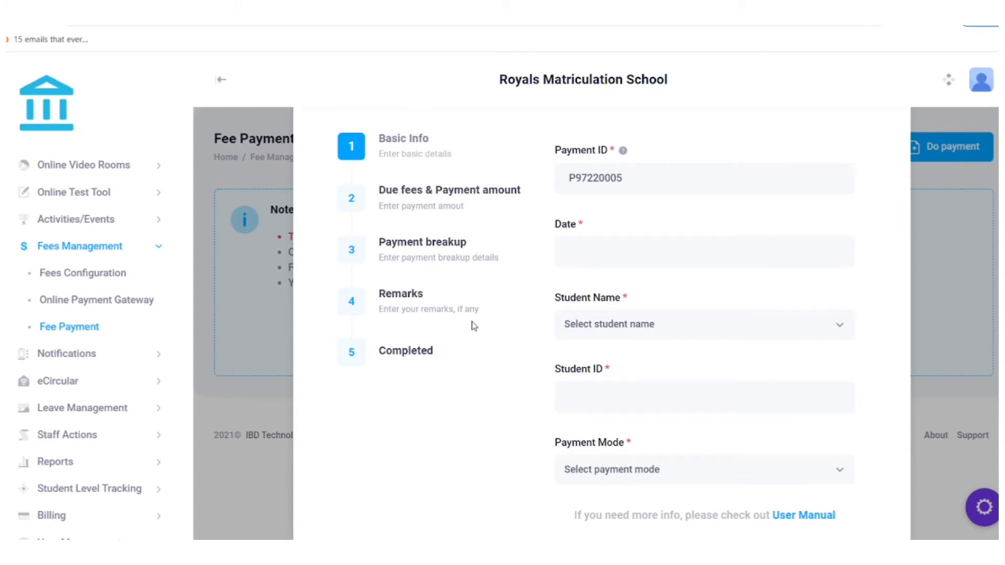
{"action": "left_click", "coordinate": [602, 251]}
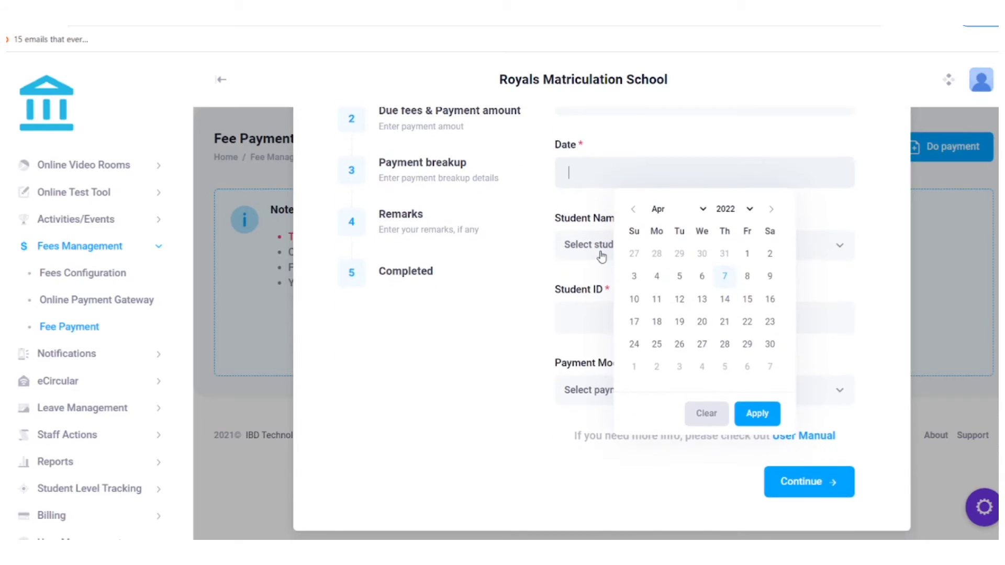
{"action": "left_click", "coordinate": [756, 421]}
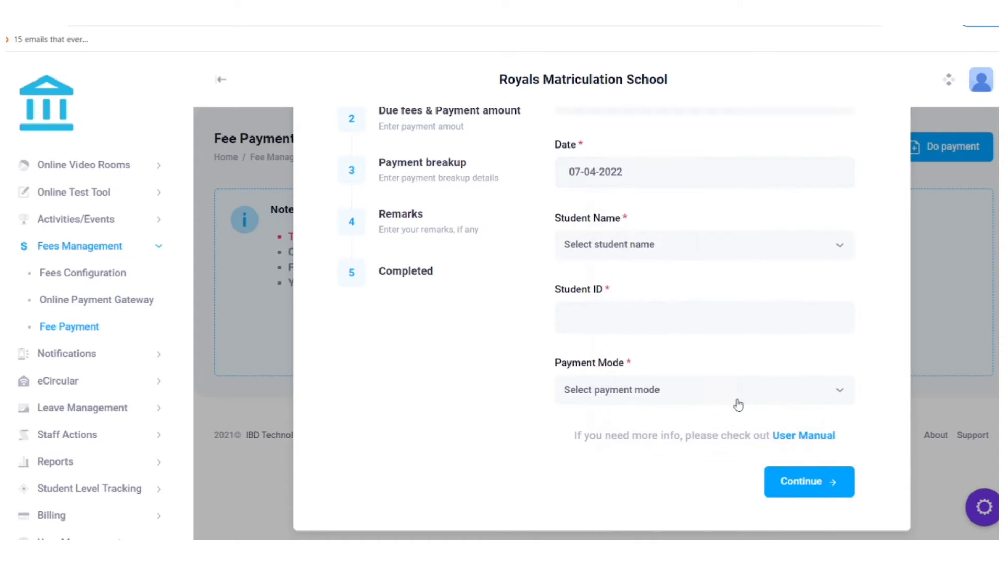
{"action": "left_click", "coordinate": [592, 243]}
{"action": "left_click", "coordinate": [596, 374]}
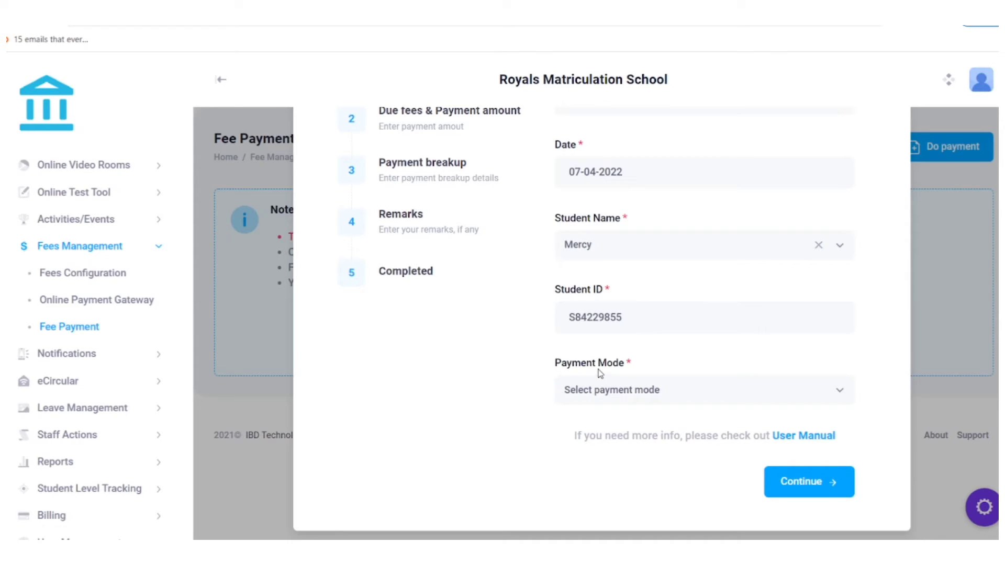
{"action": "left_click", "coordinate": [594, 401]}
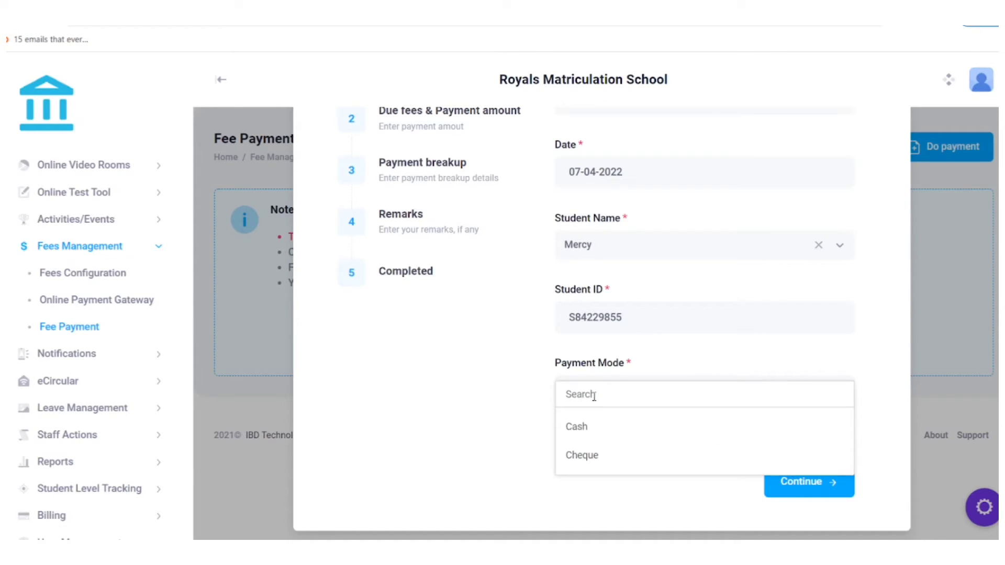
{"action": "left_click", "coordinate": [590, 430]}
{"action": "left_click", "coordinate": [820, 488]}
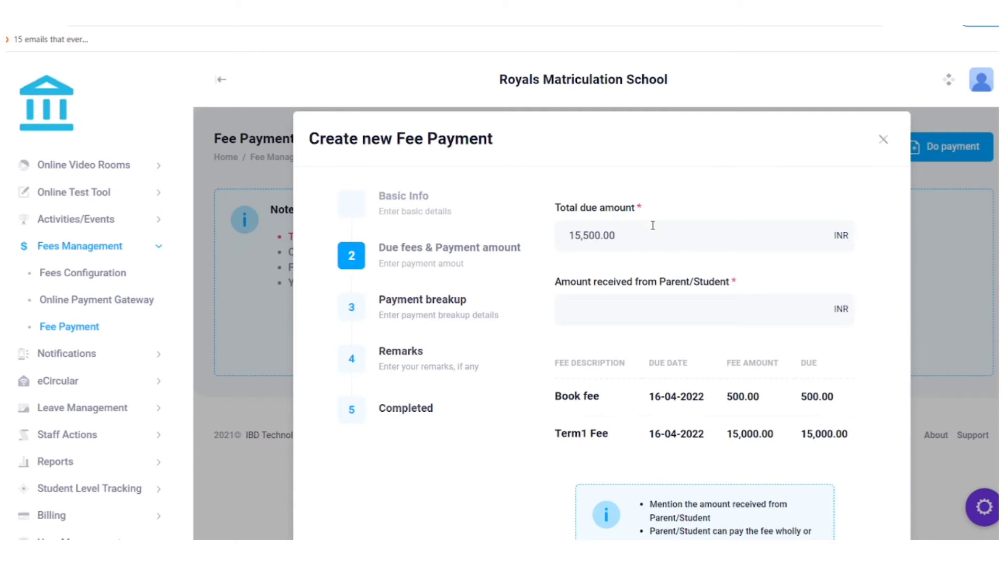
Enter 10500 as the amount received from the parent/student
{"action": "left_click_drag", "start_coordinate": [646, 233], "coordinate": [551, 247]}
{"action": "left_click", "coordinate": [645, 192]}
{"action": "left_click", "coordinate": [599, 314]}
{"action": "type", "text": "15000"}
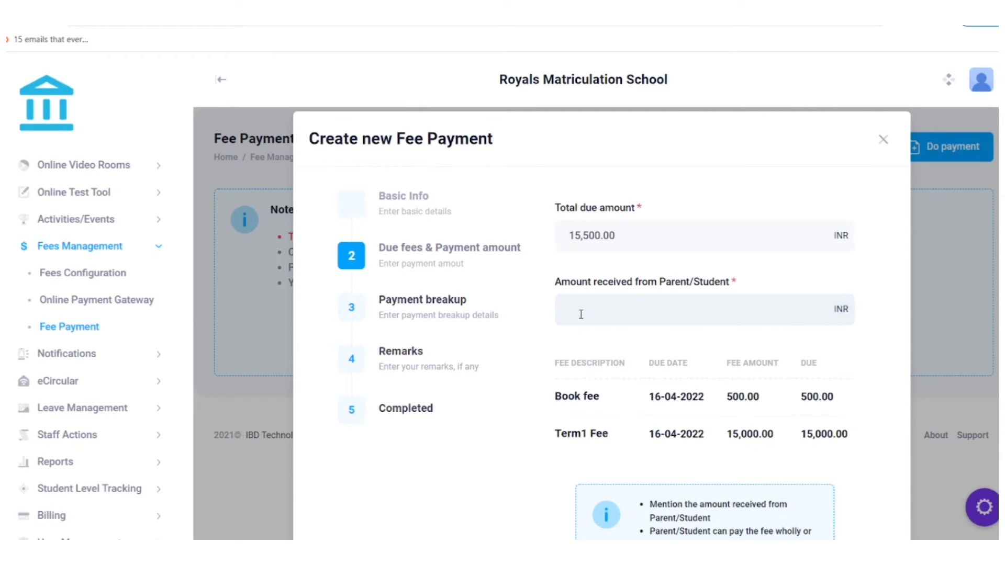
{"action": "left_click", "coordinate": [581, 313]}
{"action": "type", "text": "10500"}
Review the breakup, Book fee 500.00 and Term1 Fee 10,000.00, and proceed to remarks
{"action": "scroll", "coordinate": [650, 299], "scroll_direction": "down", "scroll_amount": 8}
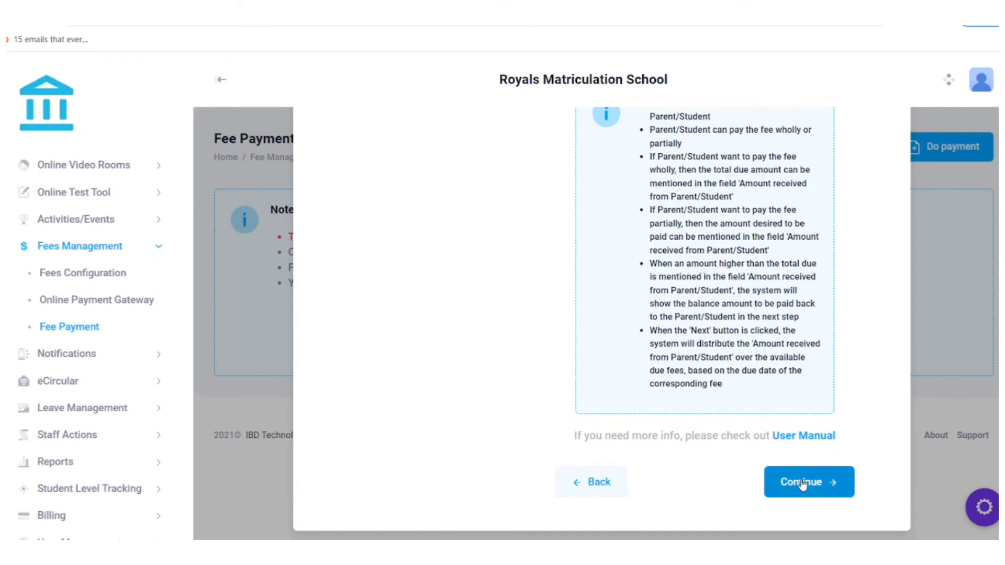
{"action": "left_click", "coordinate": [803, 483]}
{"action": "scroll", "coordinate": [576, 403], "scroll_direction": "up", "scroll_amount": 3}
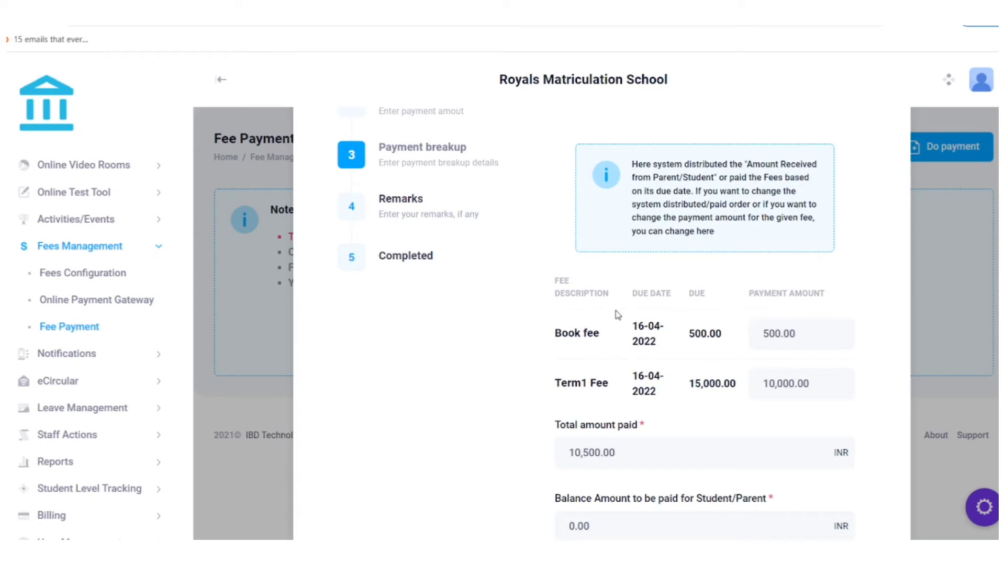
{"action": "scroll", "coordinate": [618, 314], "scroll_direction": "up", "scroll_amount": 2}
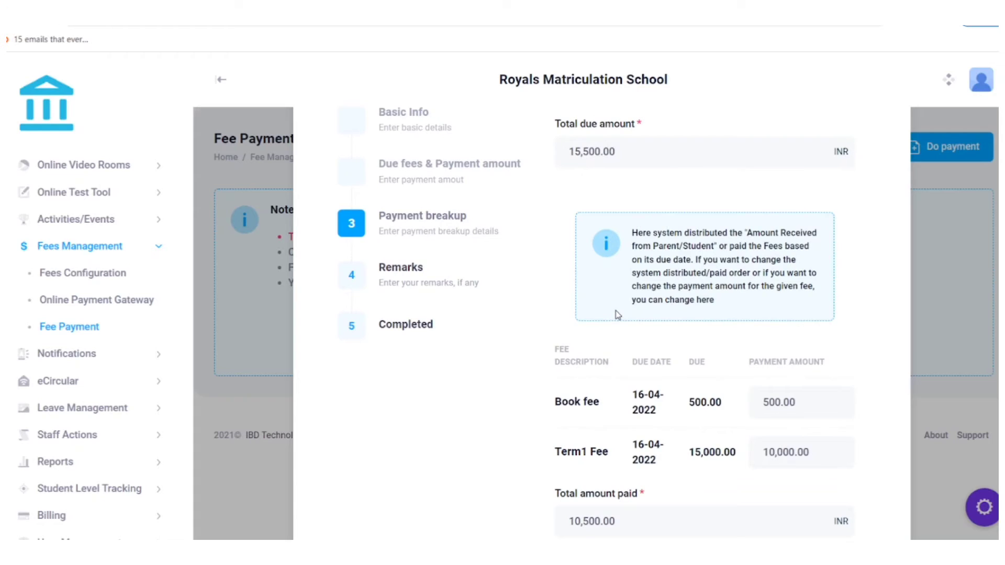
{"action": "scroll", "coordinate": [618, 314], "scroll_direction": "down", "scroll_amount": 2}
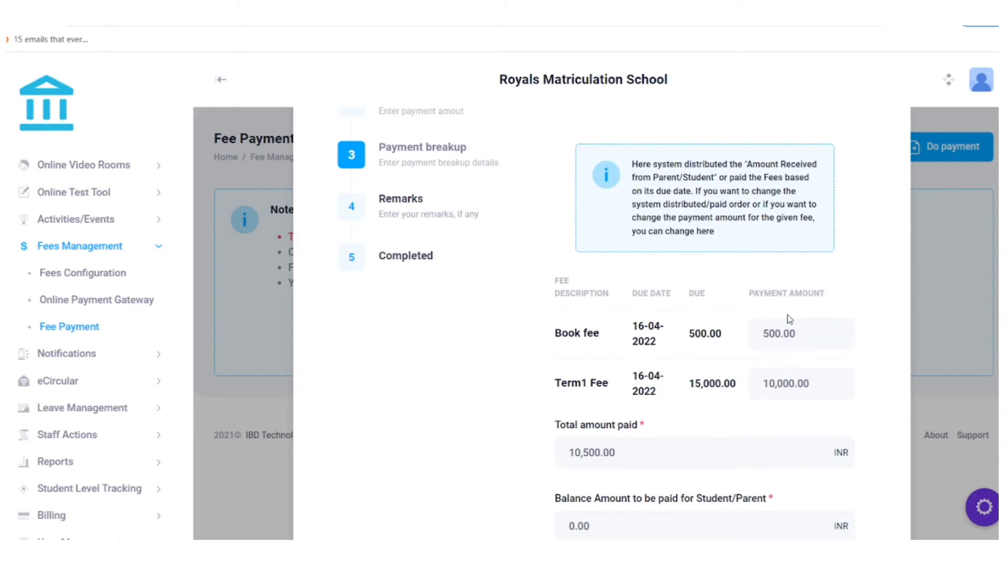
{"action": "scroll", "coordinate": [789, 319], "scroll_direction": "down", "scroll_amount": 3}
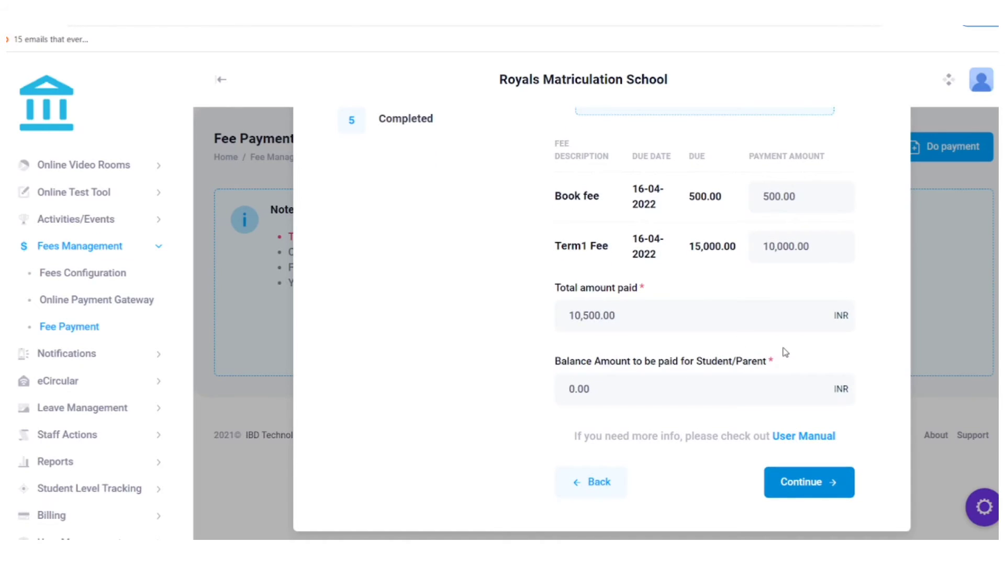
{"action": "left_click", "coordinate": [797, 483]}
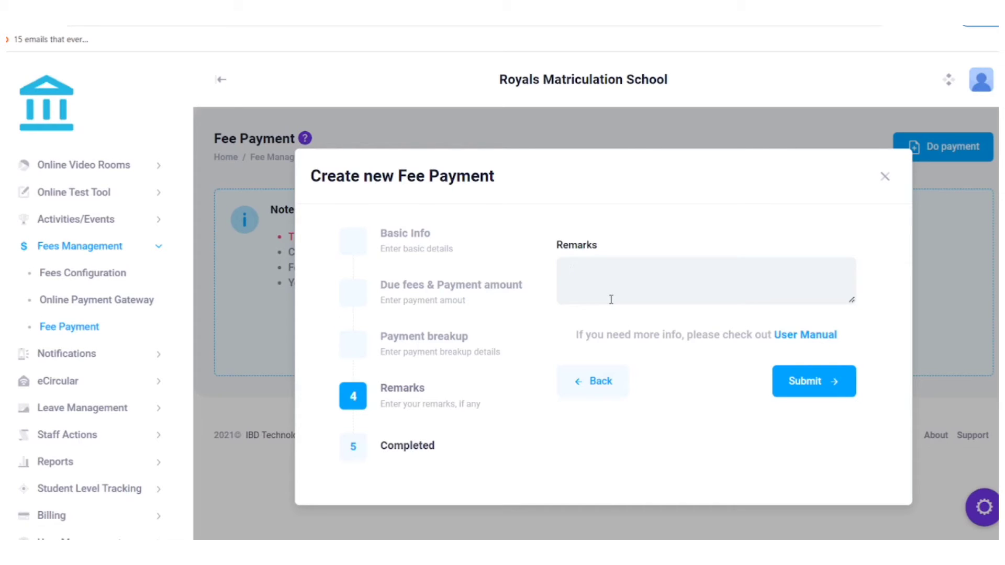
Add the remark 'Fees paid by me' and submit the fee payment
{"action": "type", "text": "Fees paid by mercy"}
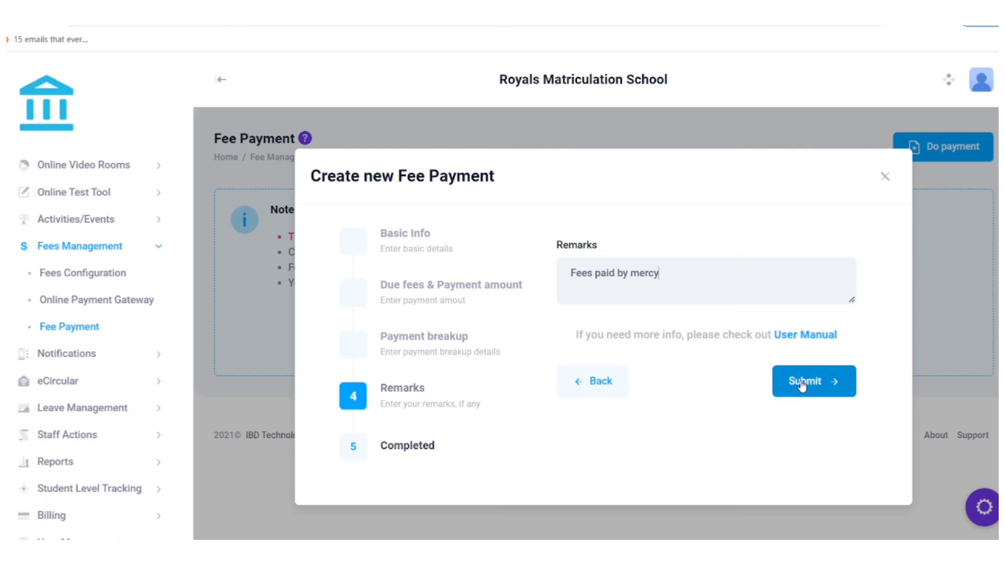
{"action": "left_click", "coordinate": [800, 383]}
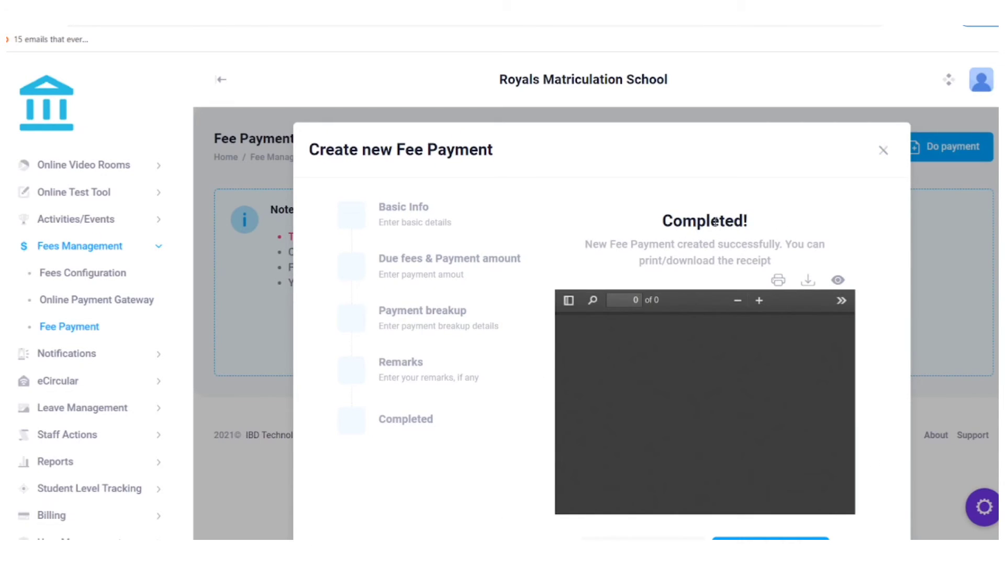
Review the receipt and close it, returning to the 07-04-2022 payment in the list
{"action": "scroll", "coordinate": [715, 222], "scroll_direction": "down", "scroll_amount": 2}
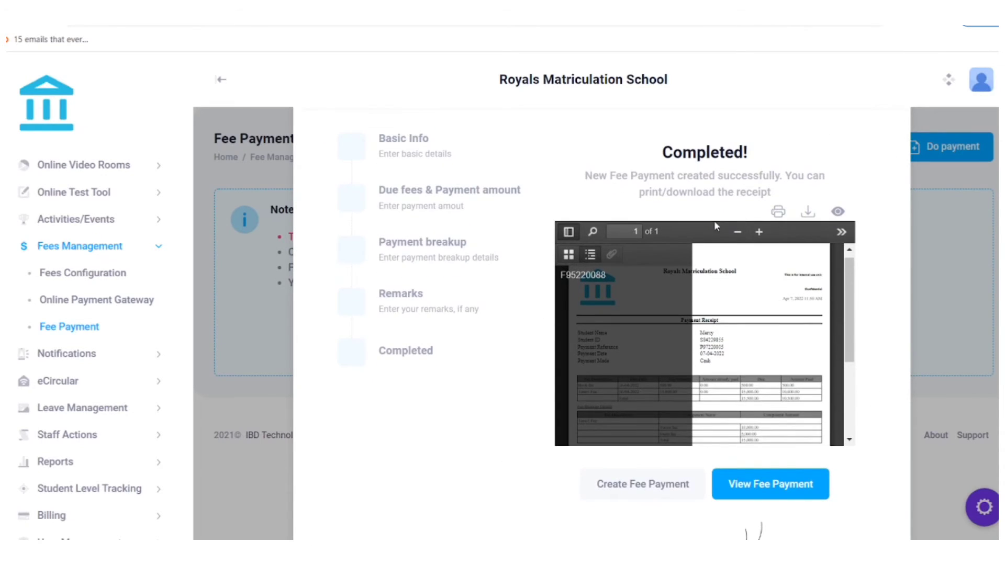
{"action": "scroll", "coordinate": [716, 226], "scroll_direction": "down", "scroll_amount": 2}
{"action": "scroll", "coordinate": [757, 254], "scroll_direction": "down", "scroll_amount": 4}
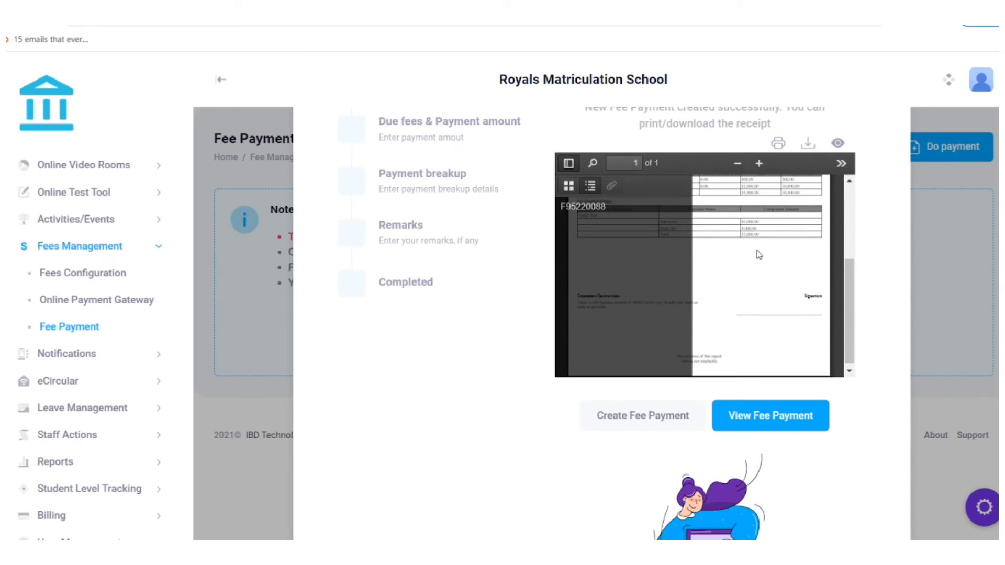
{"action": "scroll", "coordinate": [759, 254], "scroll_direction": "up", "scroll_amount": 5}
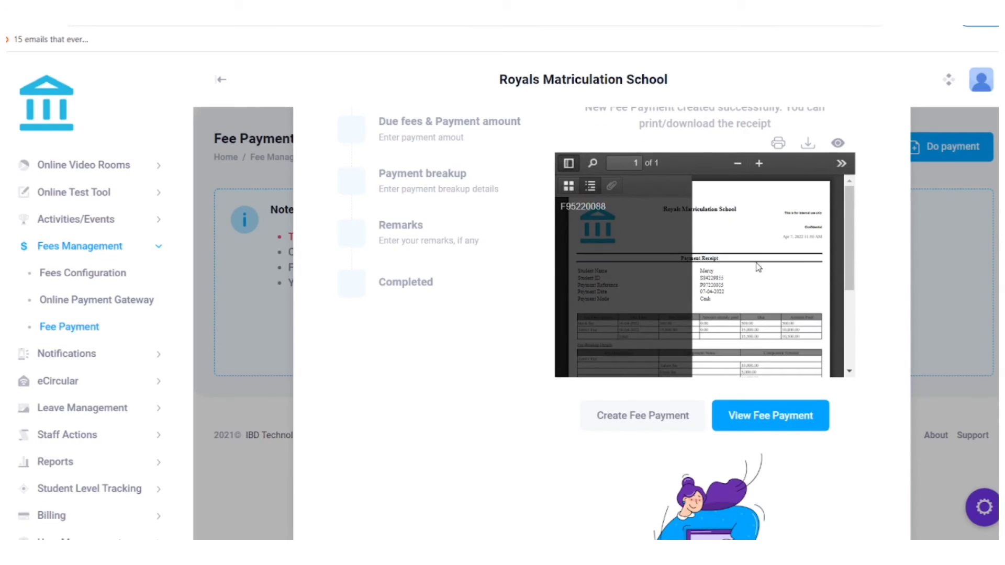
{"action": "scroll", "coordinate": [871, 295], "scroll_direction": "up", "scroll_amount": 2}
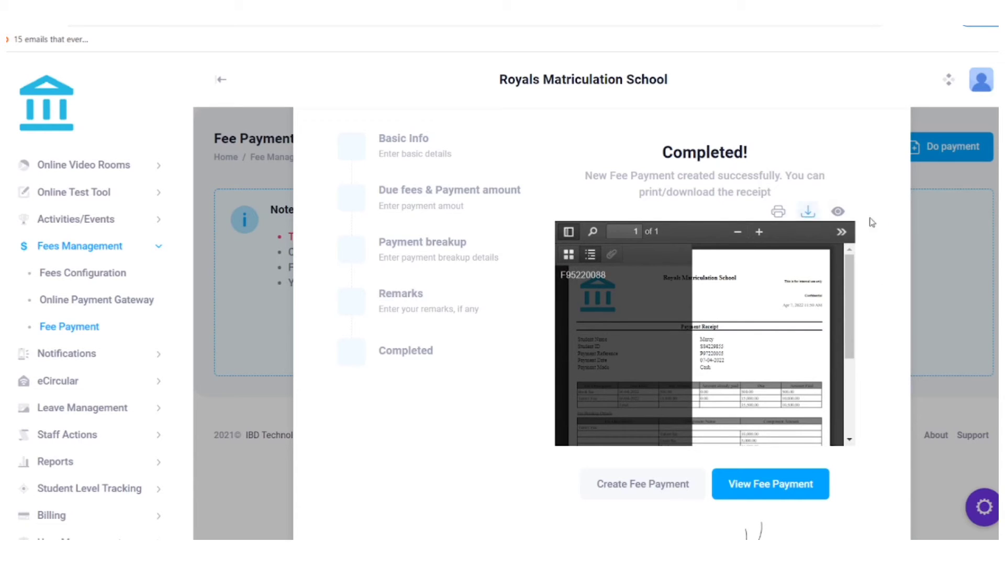
{"action": "scroll", "coordinate": [891, 222], "scroll_direction": "down", "scroll_amount": 2}
{"action": "scroll", "coordinate": [890, 221], "scroll_direction": "up", "scroll_amount": 4}
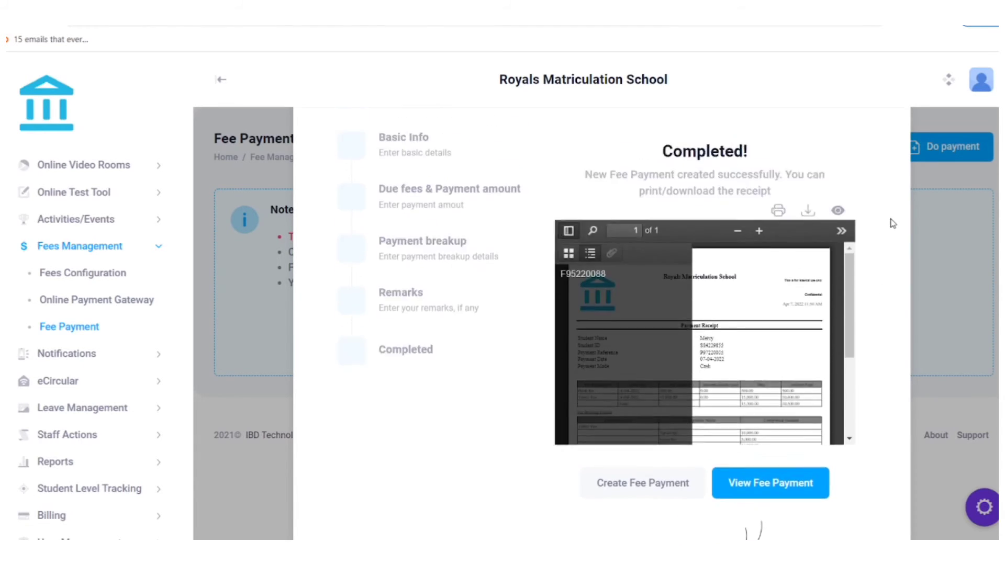
{"action": "left_click", "coordinate": [887, 147]}
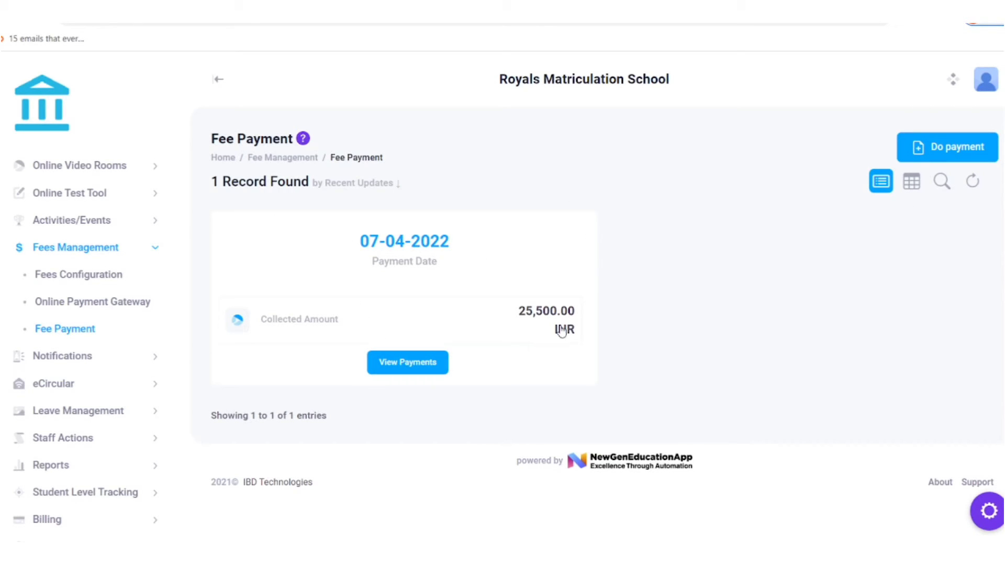
{"action": "left_click", "coordinate": [408, 366]}
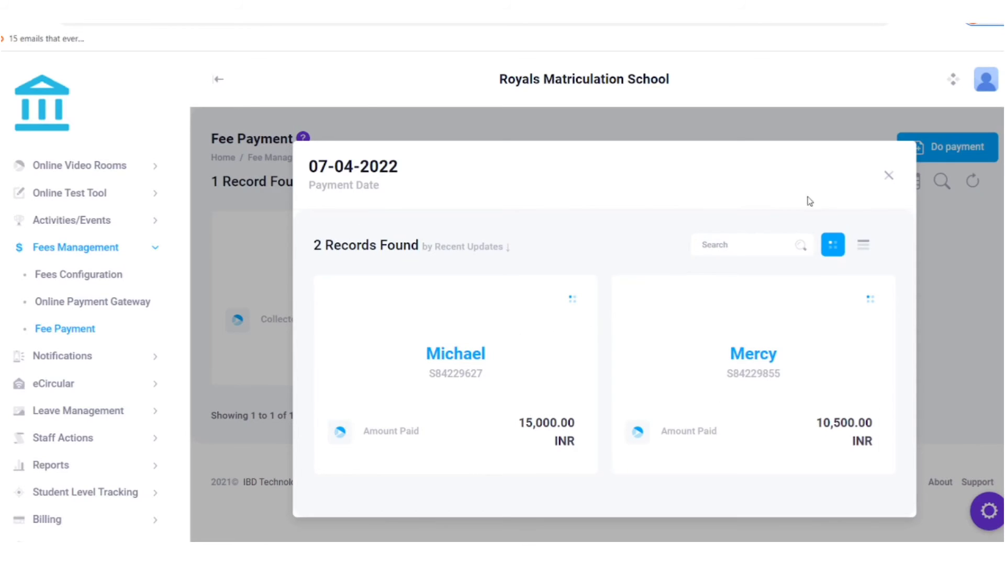
{"action": "left_click", "coordinate": [888, 176]}
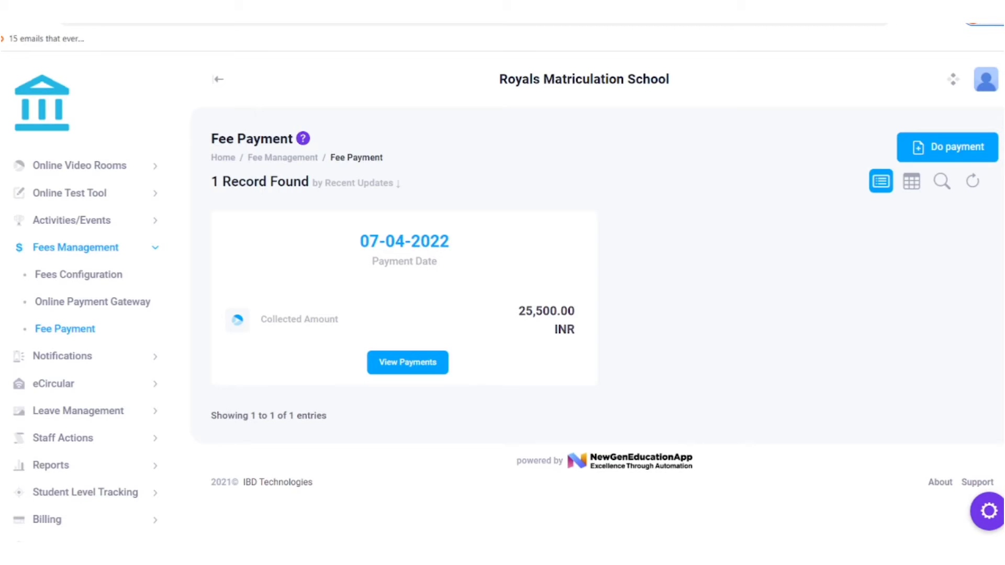
{"action": "left_click", "coordinate": [430, 365]}
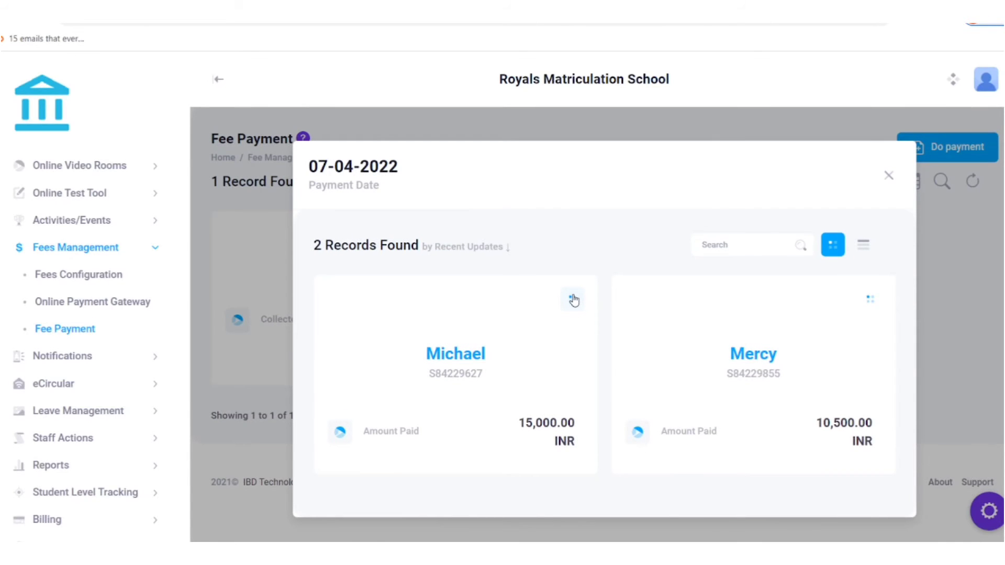
{"action": "left_click", "coordinate": [574, 300]}
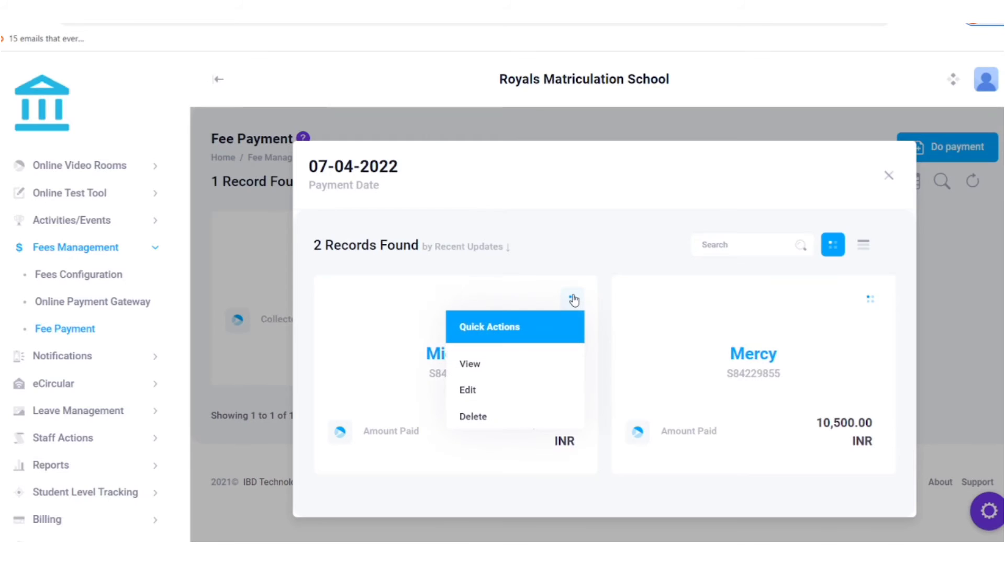
{"action": "left_click", "coordinate": [599, 265]}
{"action": "left_click", "coordinate": [888, 175]}
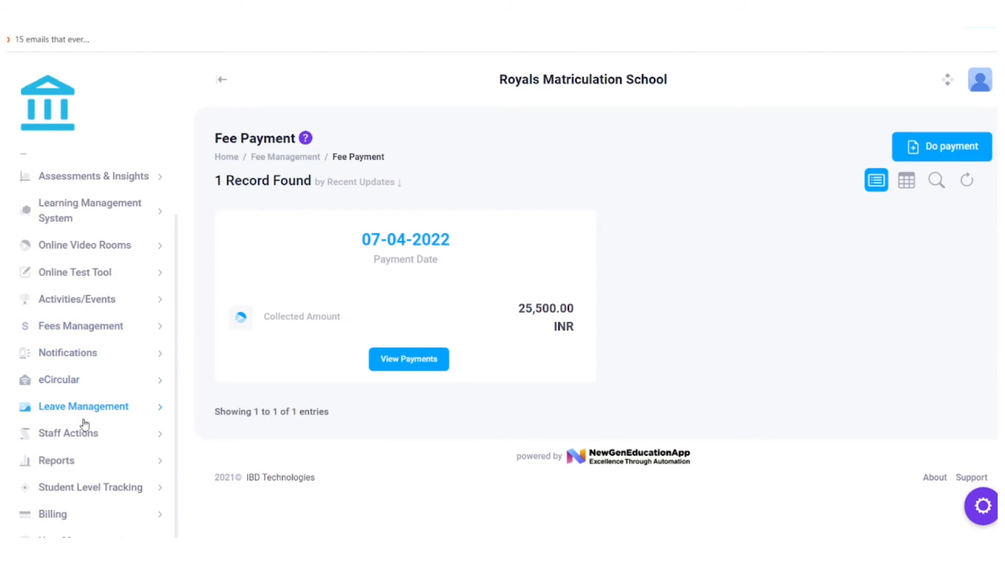
Open the Fees report for class IV-A, leaving fee type and payment status unfiltered
{"action": "left_click", "coordinate": [74, 457]}
{"action": "scroll", "coordinate": [67, 386], "scroll_direction": "down", "scroll_amount": 6}
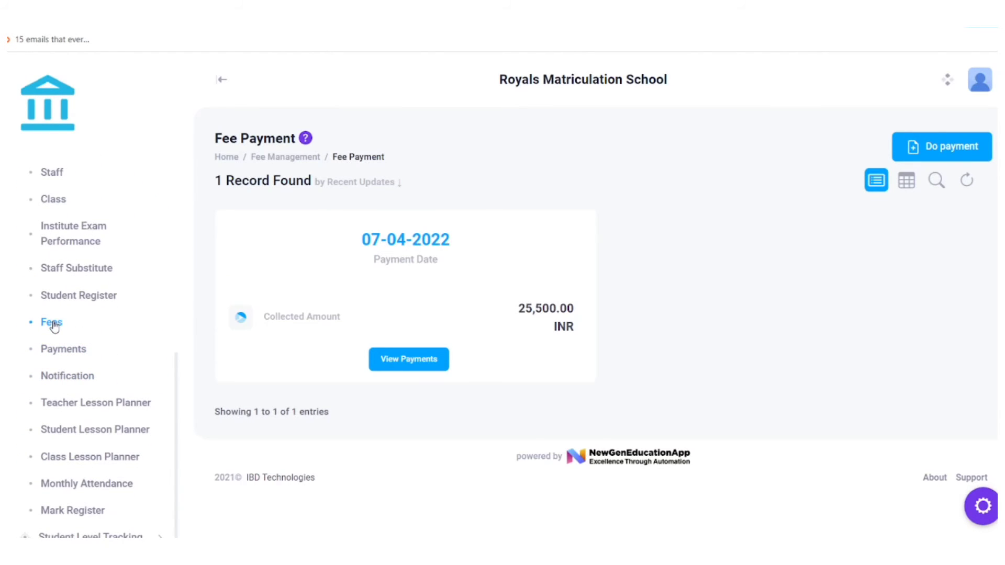
{"action": "left_click", "coordinate": [52, 323]}
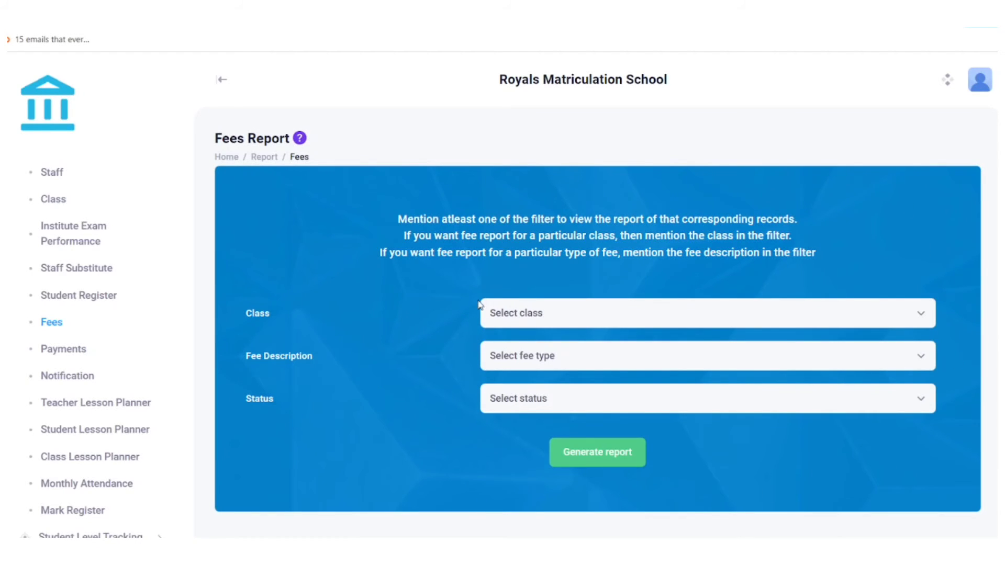
{"action": "left_click", "coordinate": [523, 316]}
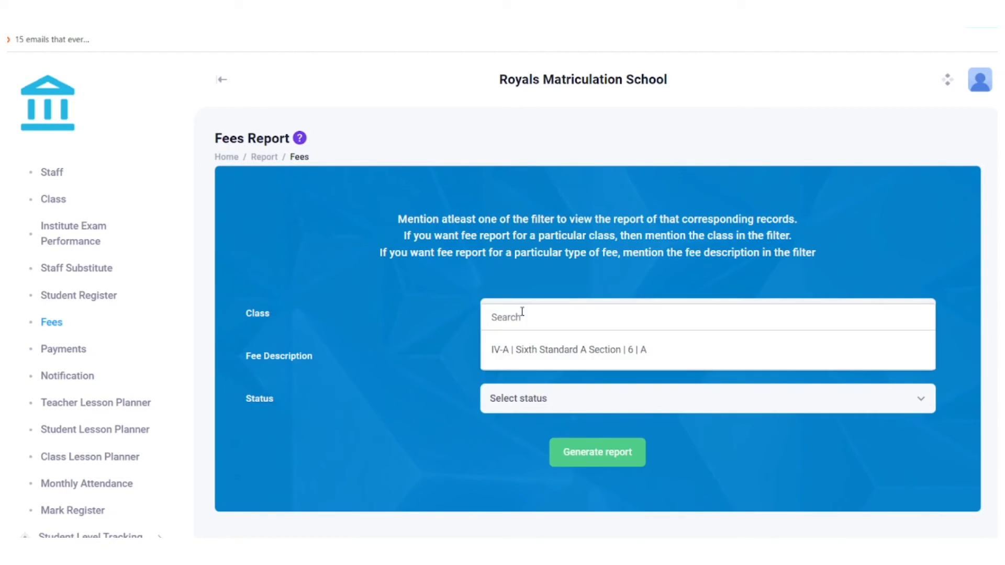
{"action": "left_click", "coordinate": [515, 350]}
{"action": "scroll", "coordinate": [356, 311], "scroll_direction": "down", "scroll_amount": 1}
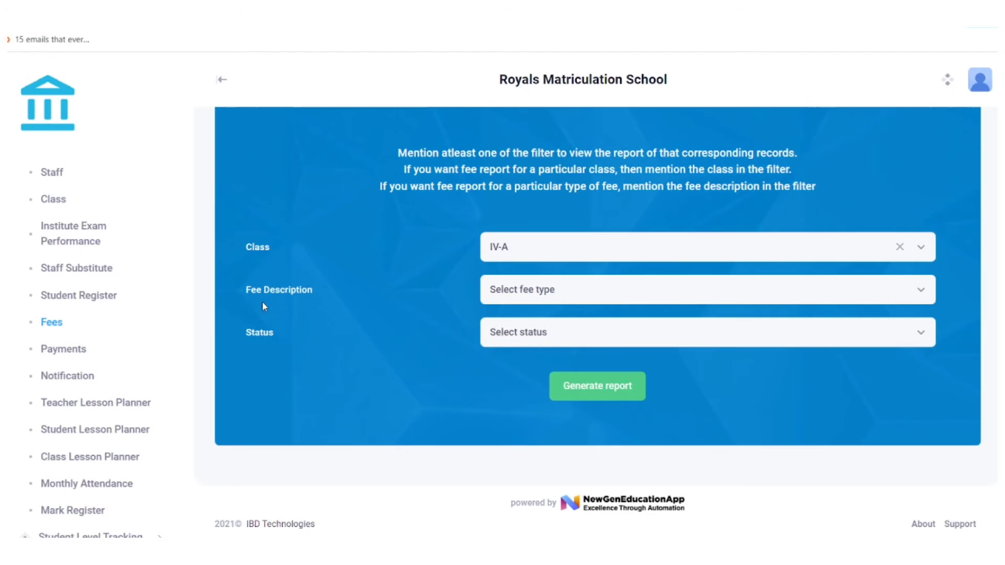
{"action": "left_click", "coordinate": [507, 296]}
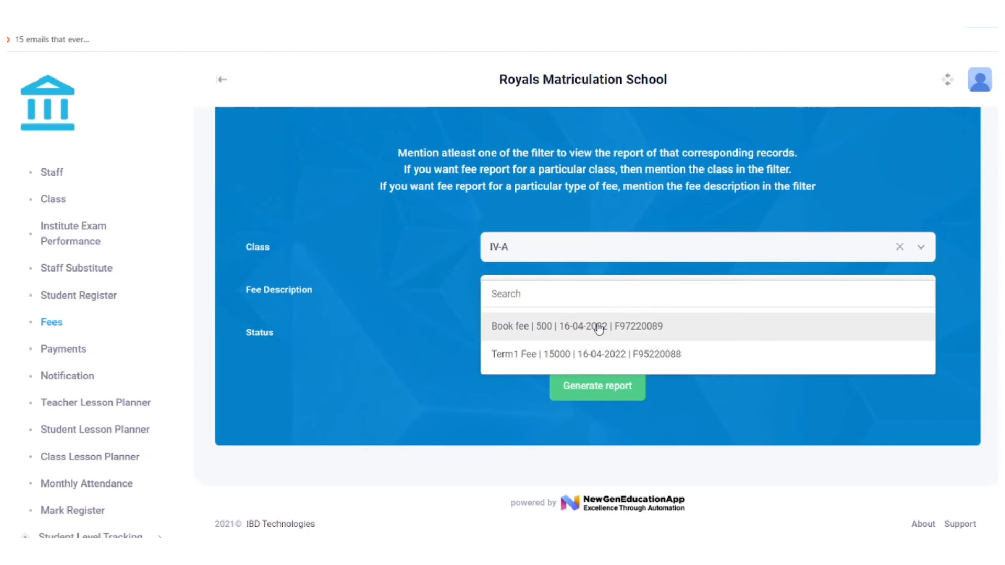
{"action": "left_click", "coordinate": [391, 285]}
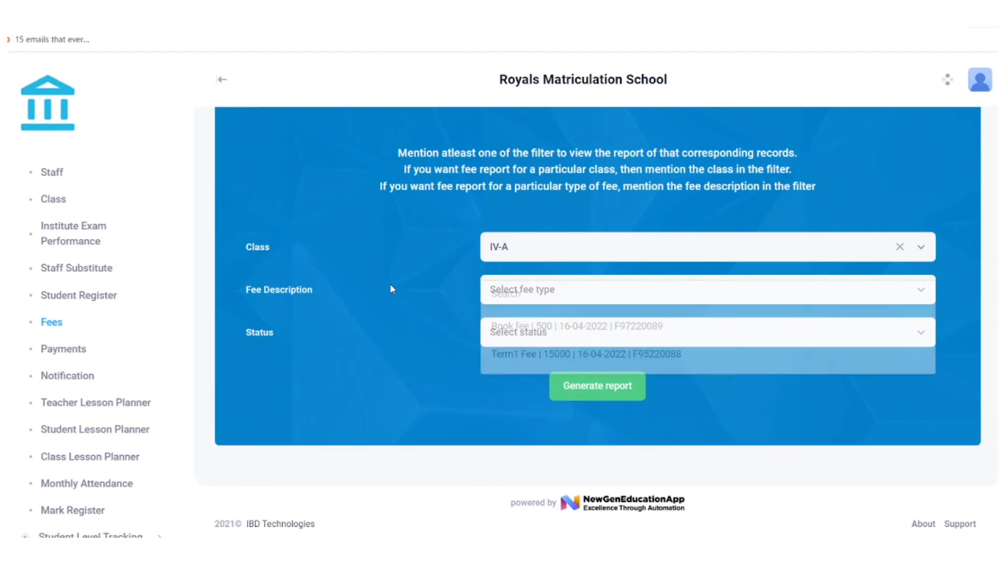
{"action": "left_click", "coordinate": [527, 339]}
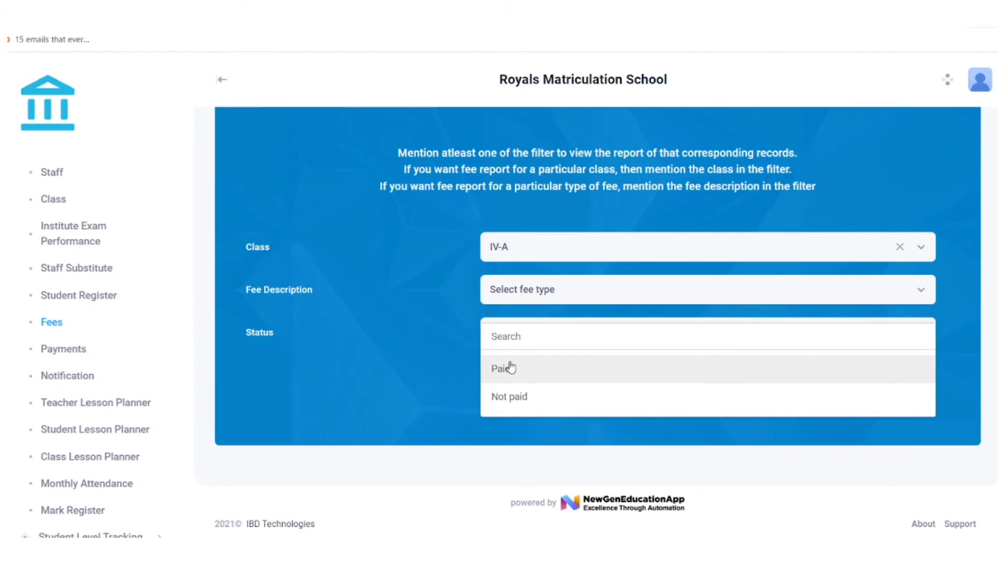
{"action": "left_click", "coordinate": [411, 309]}
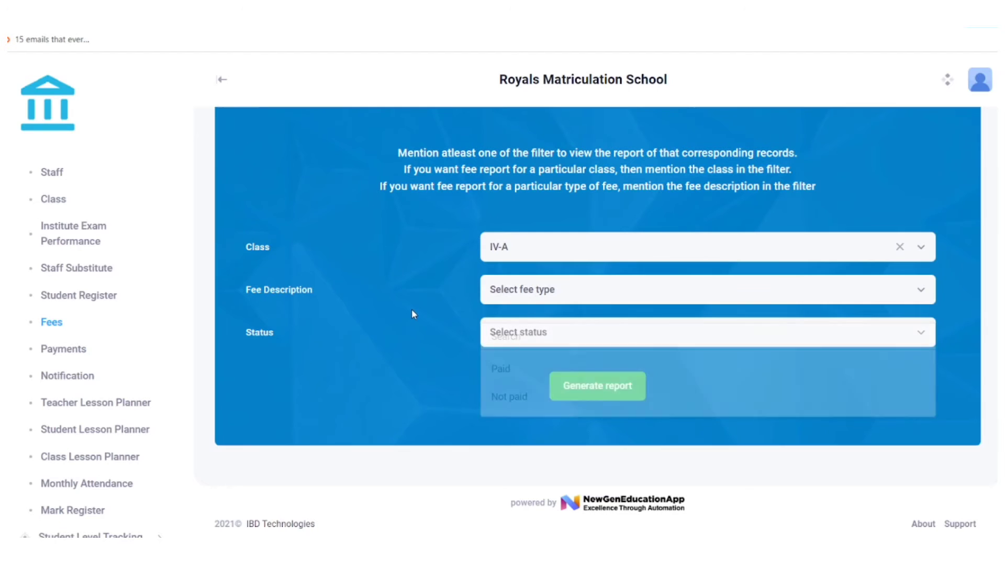
Generate the class IV-A fees report and scroll through the PDF
{"action": "left_click", "coordinate": [584, 388]}
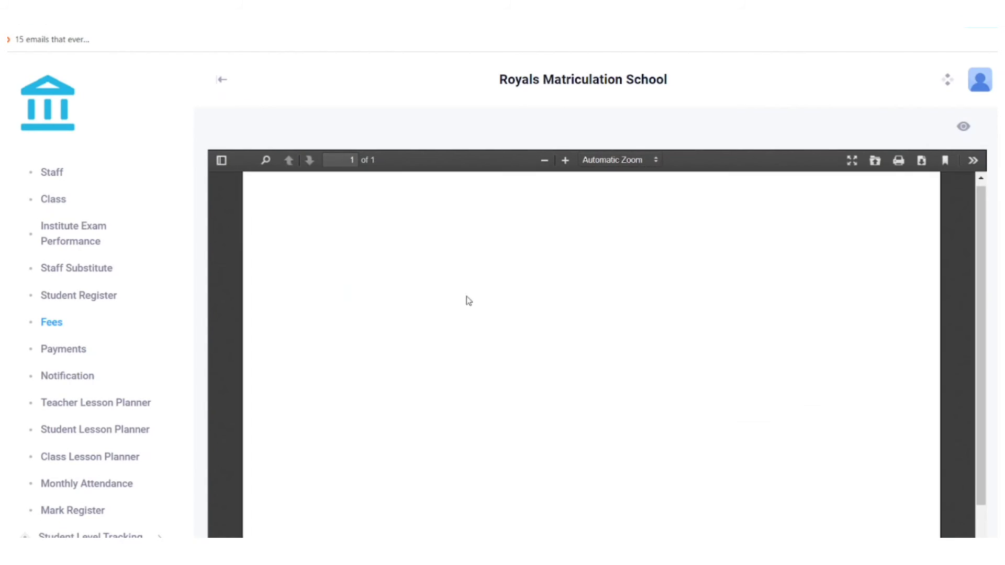
{"action": "scroll", "coordinate": [523, 262], "scroll_direction": "down", "scroll_amount": 5}
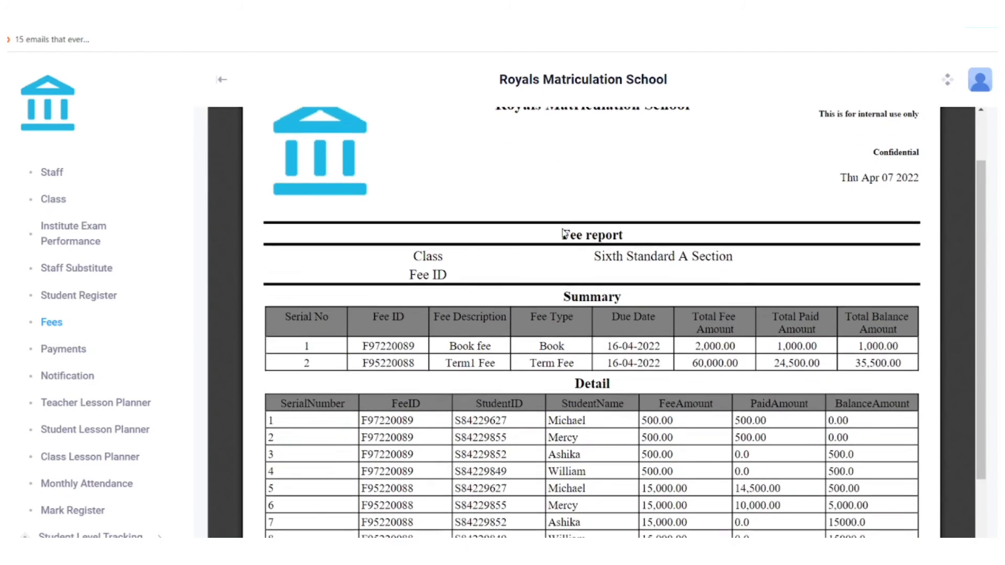
{"action": "scroll", "coordinate": [565, 234], "scroll_direction": "down", "scroll_amount": 2}
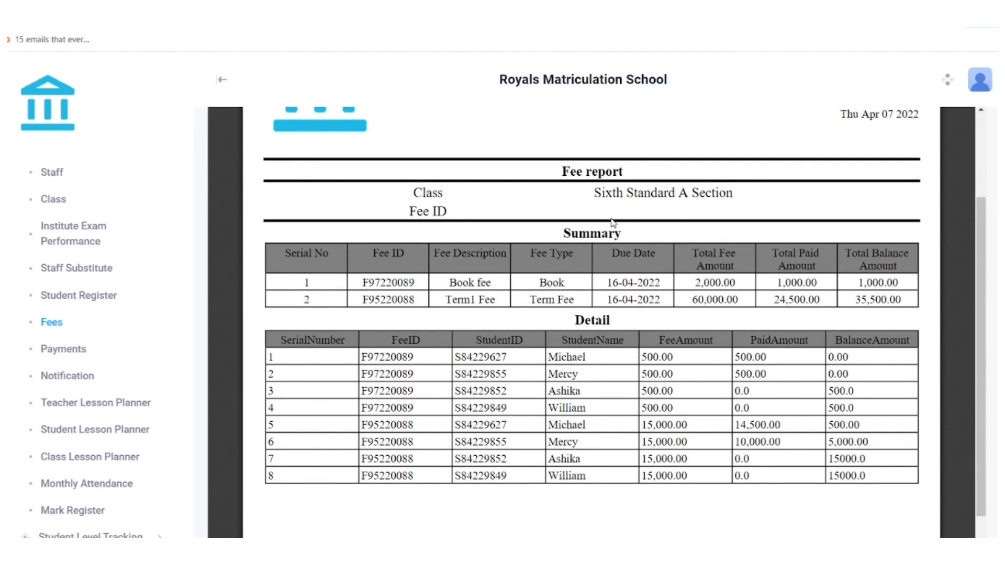
{"action": "scroll", "coordinate": [581, 216], "scroll_direction": "down", "scroll_amount": 2}
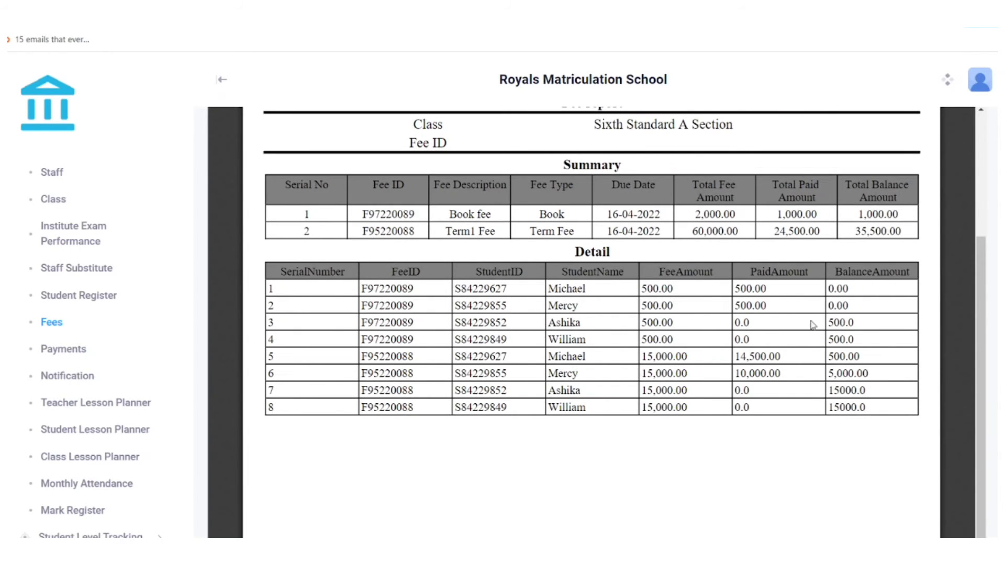
{"action": "scroll", "coordinate": [806, 321], "scroll_direction": "up", "scroll_amount": 4}
{"action": "scroll", "coordinate": [807, 293], "scroll_direction": "up", "scroll_amount": 3}
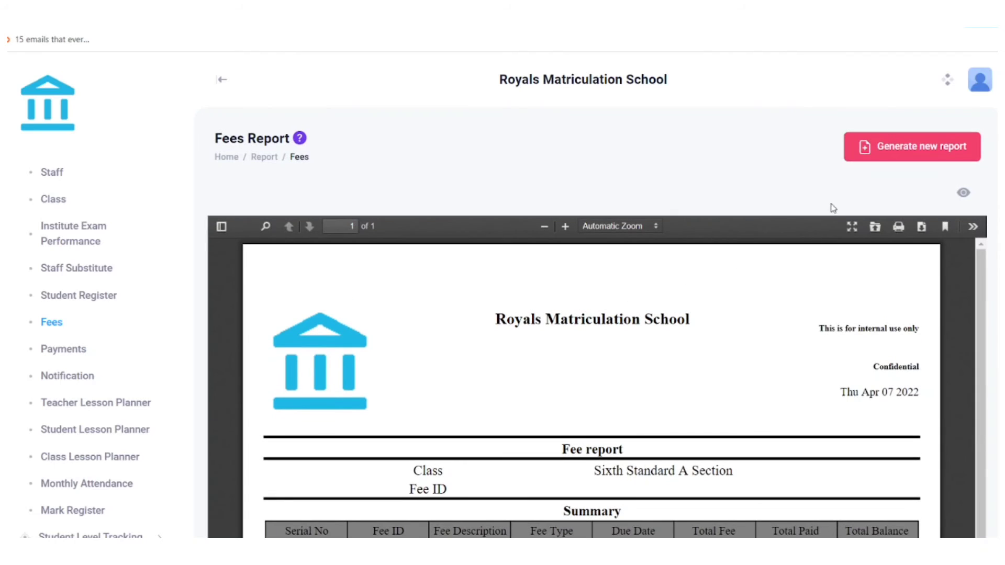
{"action": "scroll", "coordinate": [121, 244], "scroll_direction": "down", "scroll_amount": 1}
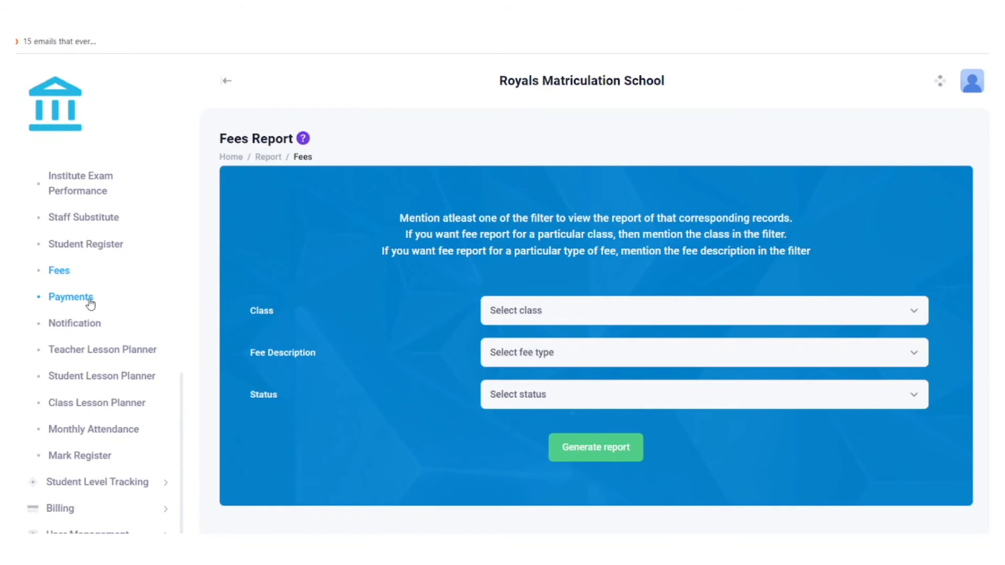
Open the Payments report with the date range 01-04-2022 to 07-04-2022
{"action": "left_click", "coordinate": [90, 302]}
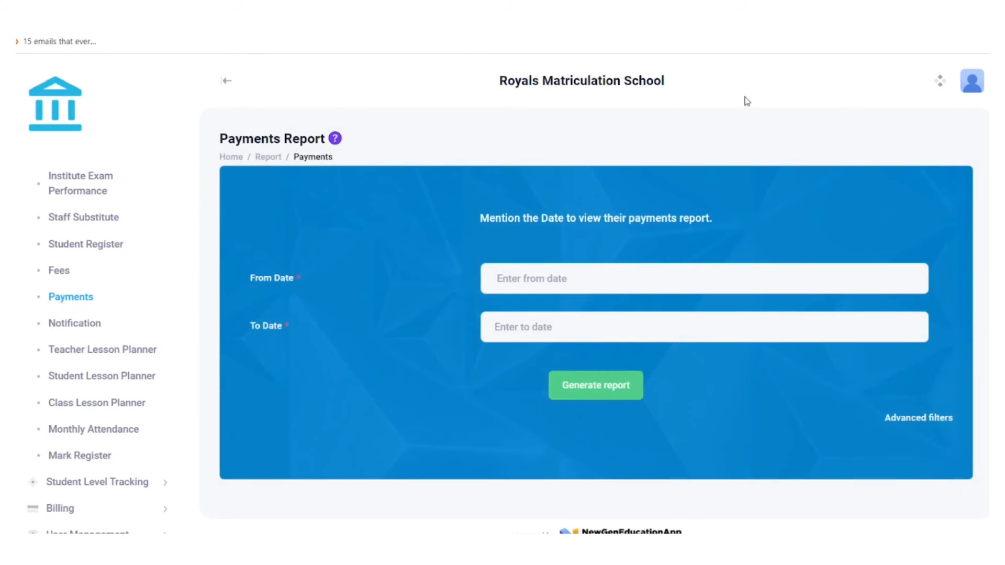
{"action": "left_click", "coordinate": [532, 282]}
{"action": "left_click", "coordinate": [746, 321]}
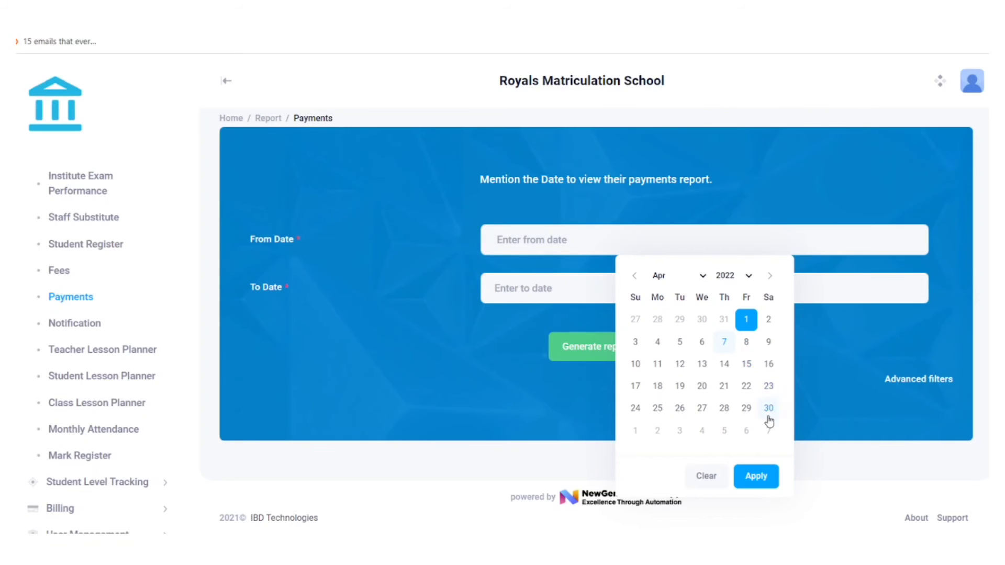
{"action": "left_click", "coordinate": [755, 476]}
{"action": "left_click", "coordinate": [528, 282]}
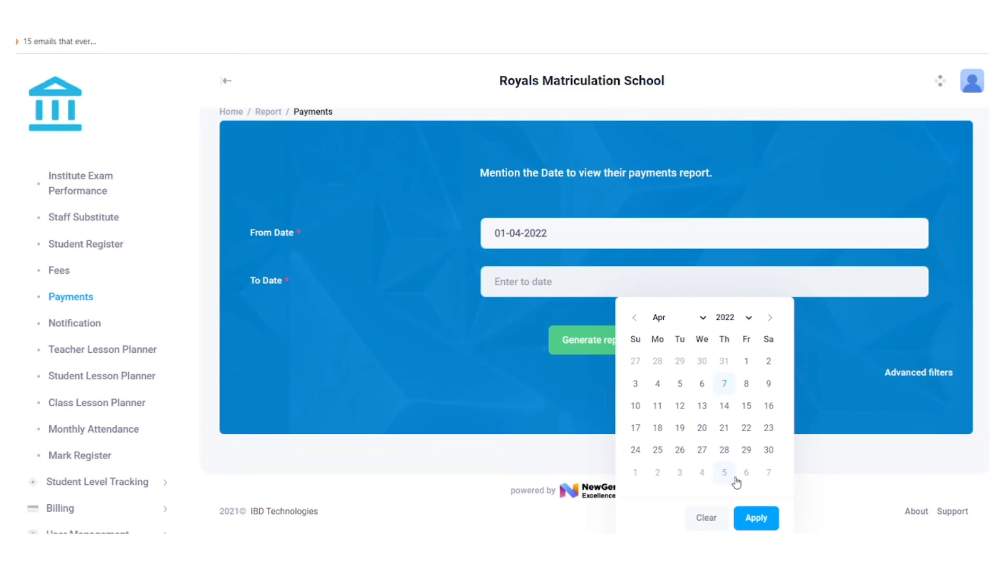
{"action": "left_click", "coordinate": [724, 387]}
{"action": "left_click", "coordinate": [762, 520]}
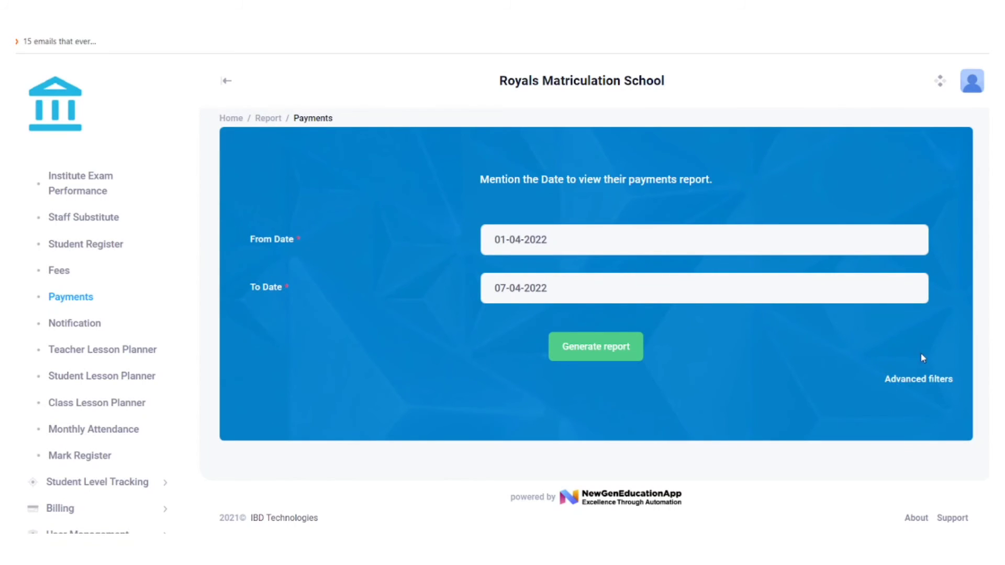
Limit the payments report to class IV-A, leaving Fee Description empty
{"action": "left_click", "coordinate": [916, 389]}
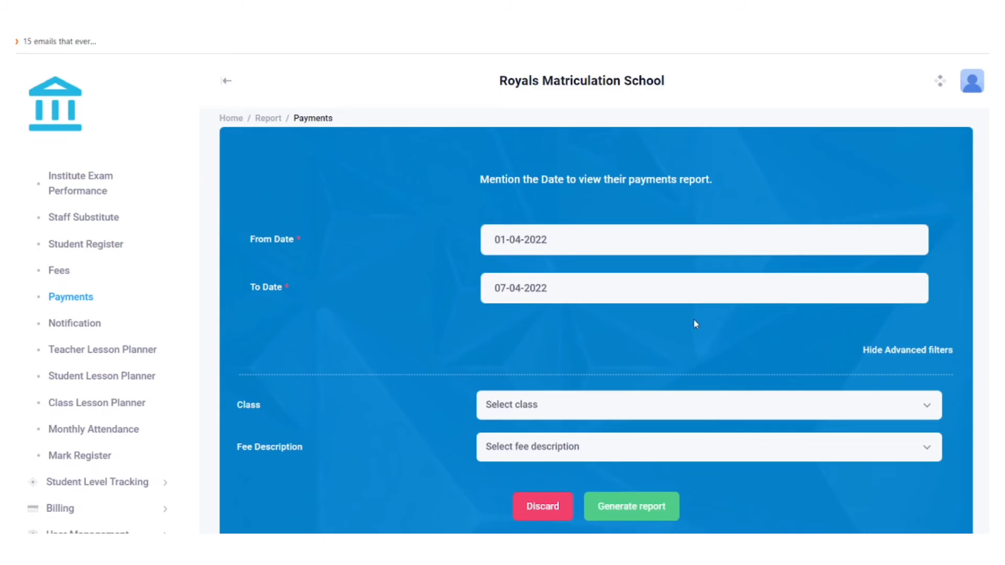
{"action": "scroll", "coordinate": [693, 319], "scroll_direction": "down", "scroll_amount": 1}
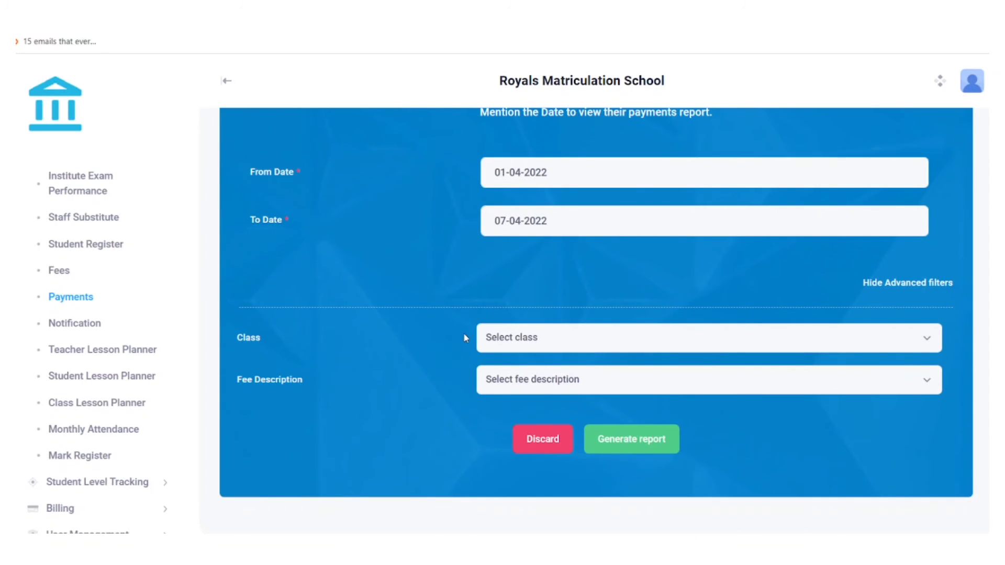
{"action": "left_click", "coordinate": [601, 349]}
{"action": "left_click", "coordinate": [567, 377]}
{"action": "scroll", "coordinate": [445, 350], "scroll_direction": "down", "scroll_amount": 1}
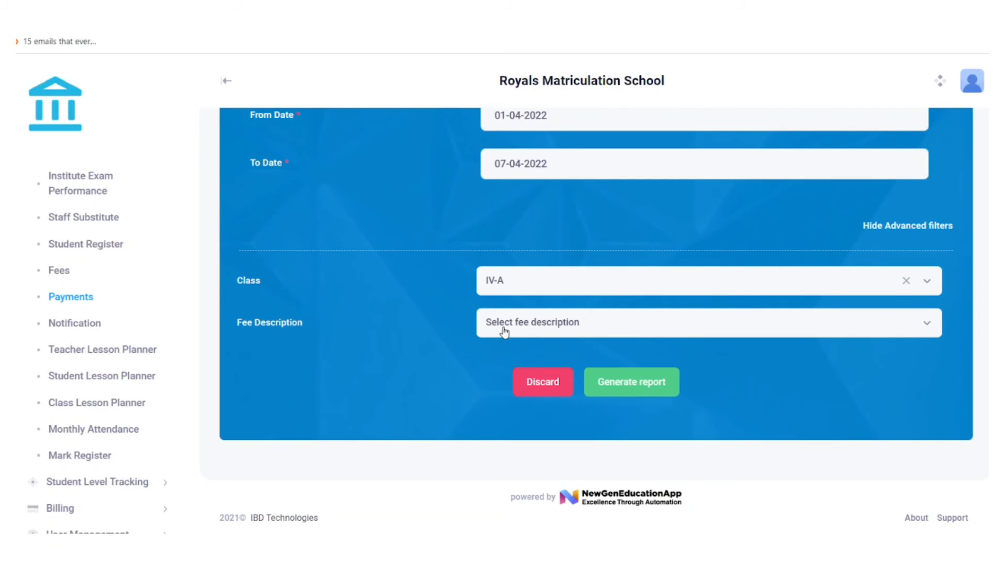
{"action": "left_click", "coordinate": [504, 330]}
{"action": "left_click", "coordinate": [432, 327]}
{"action": "scroll", "coordinate": [543, 296], "scroll_direction": "up", "scroll_amount": 1}
Generate the payment report and review the four cash payments in the PDF
{"action": "left_click", "coordinate": [635, 443]}
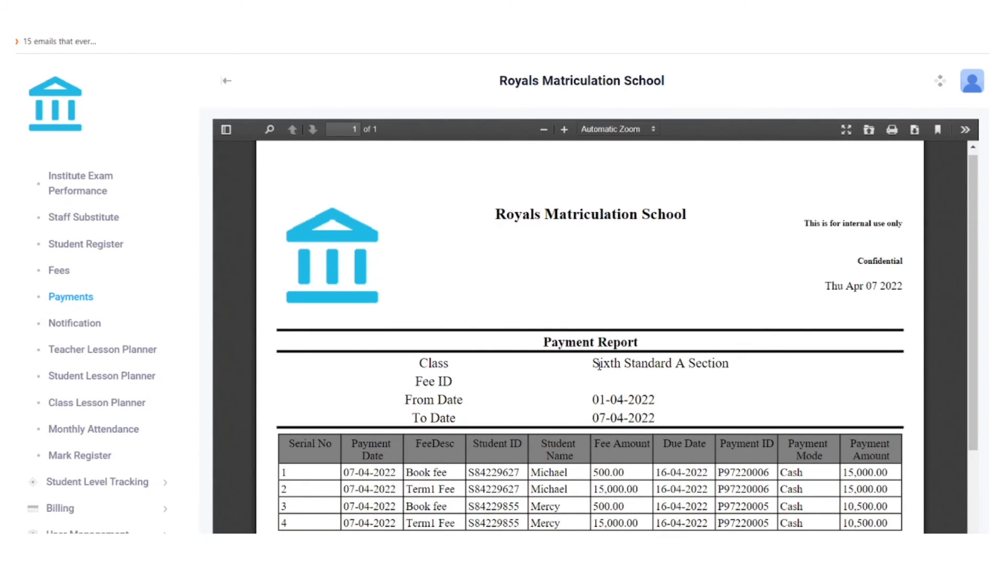
{"action": "scroll", "coordinate": [668, 367], "scroll_direction": "down", "scroll_amount": 1}
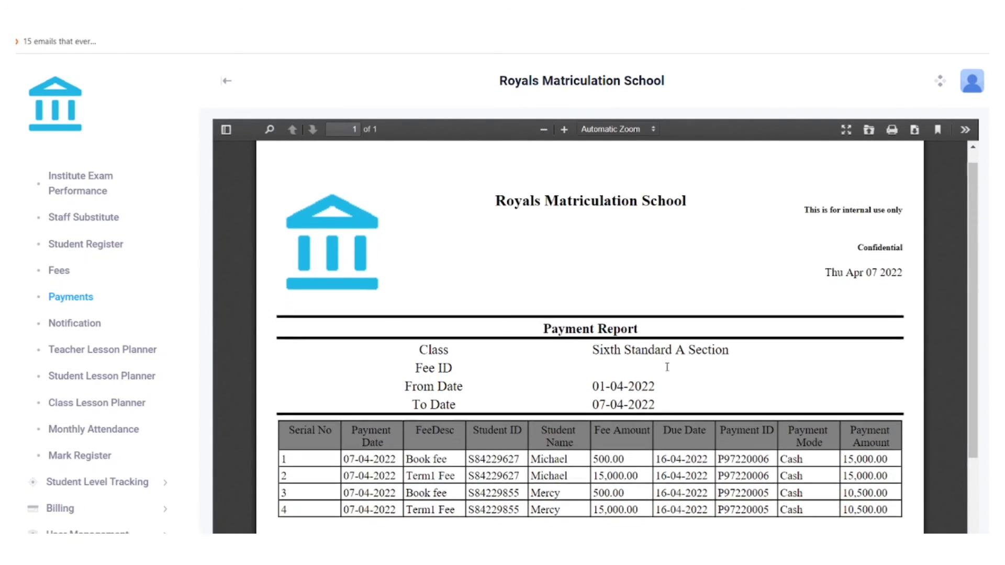
{"action": "scroll", "coordinate": [667, 367], "scroll_direction": "down", "scroll_amount": 2}
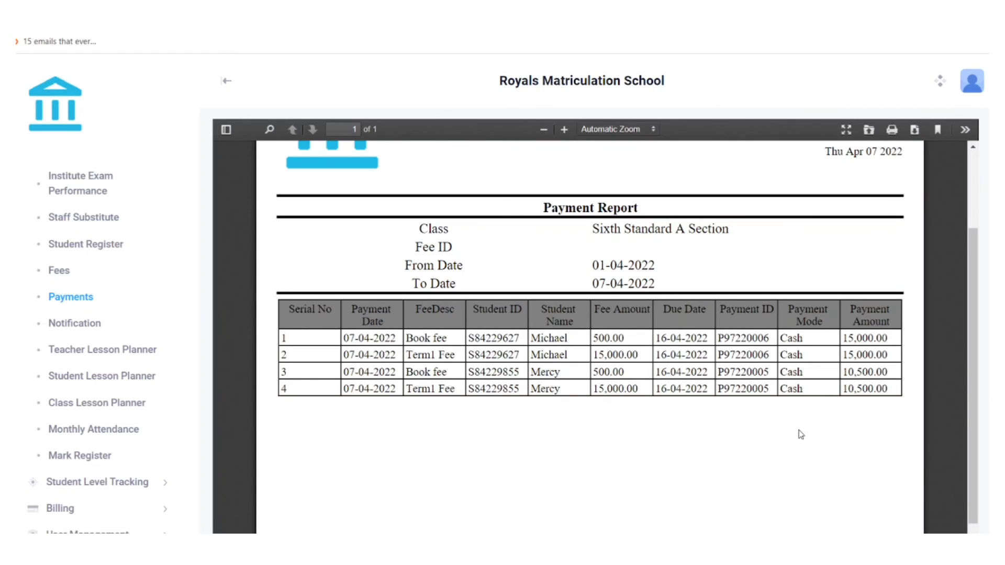
{"action": "scroll", "coordinate": [776, 398], "scroll_direction": "up", "scroll_amount": 3}
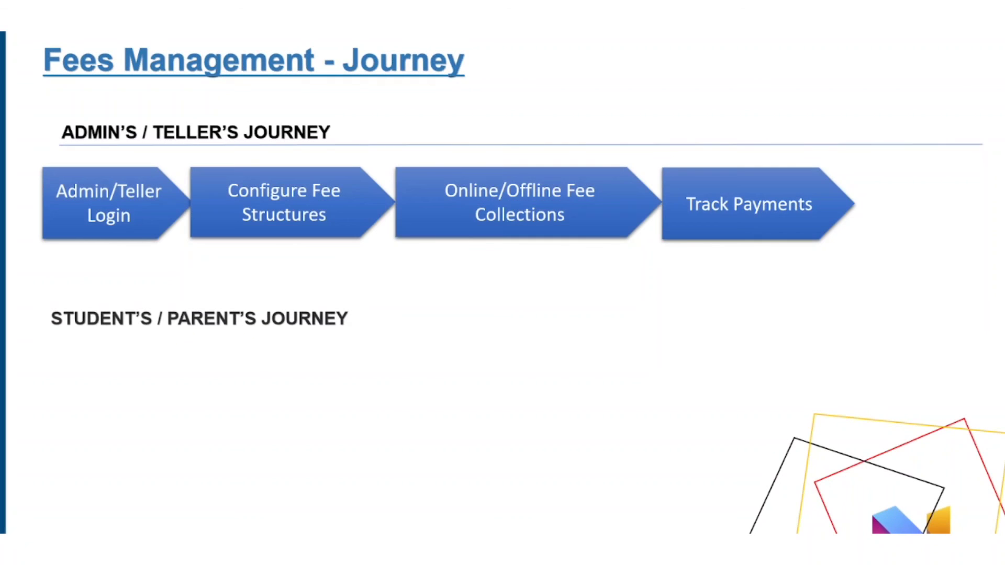
Reveal Login, View applicable fees, Make Online/Offline Payments and View Payment Receipt on the slide
{"action": "key", "text": "Right"}
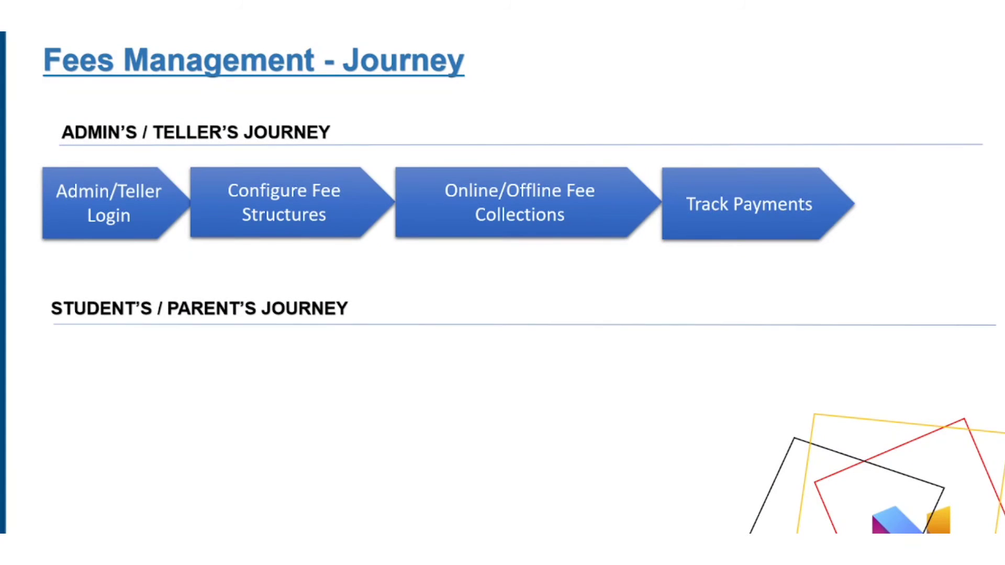
{"action": "key", "text": "Right"}
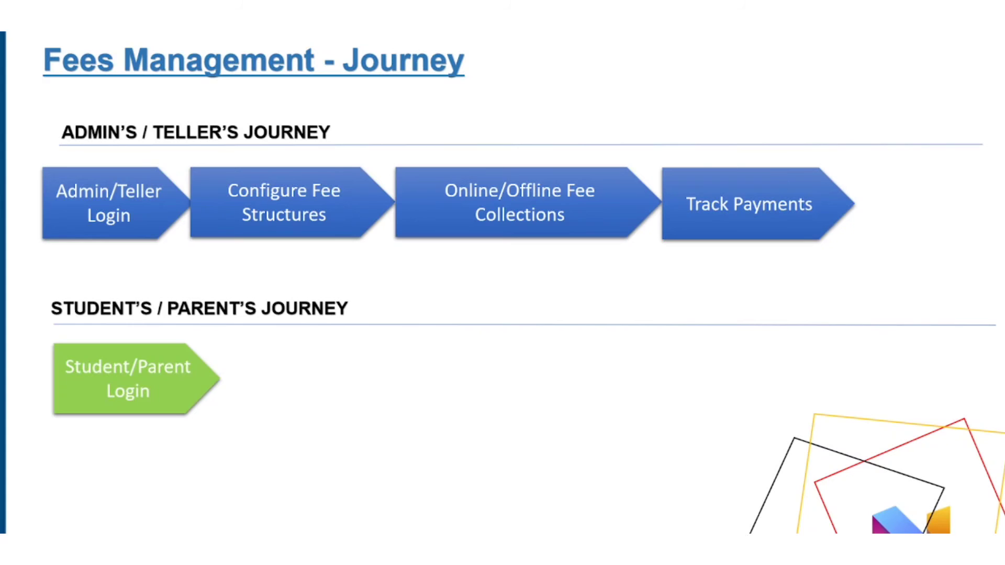
{"action": "key", "text": "Right"}
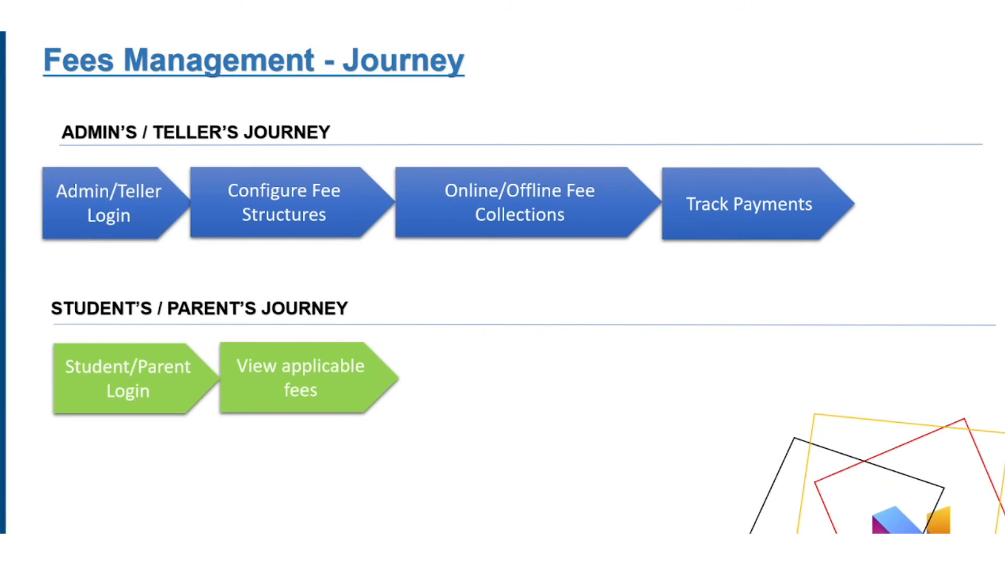
{"action": "key", "text": "Right"}
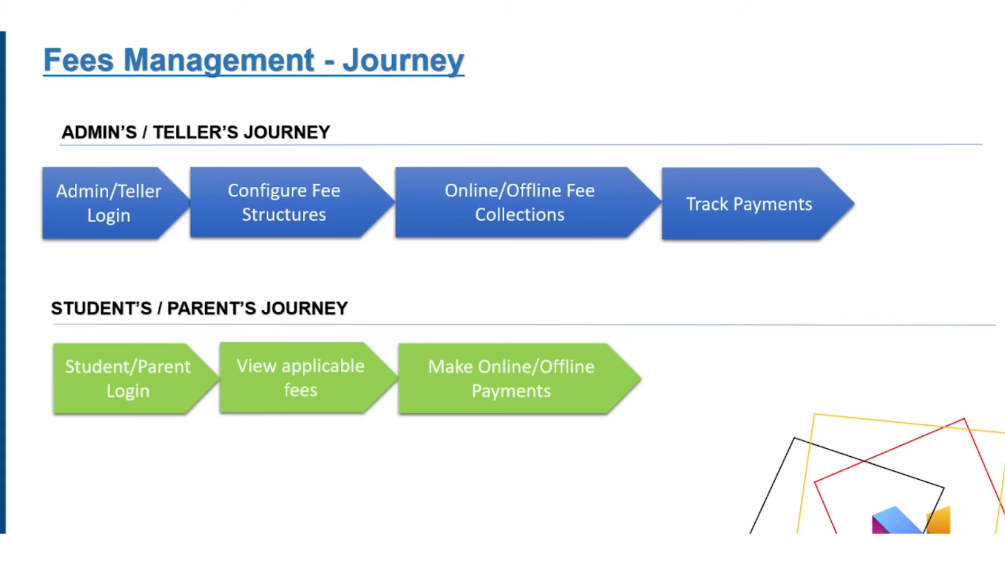
{"action": "key", "text": "Right"}
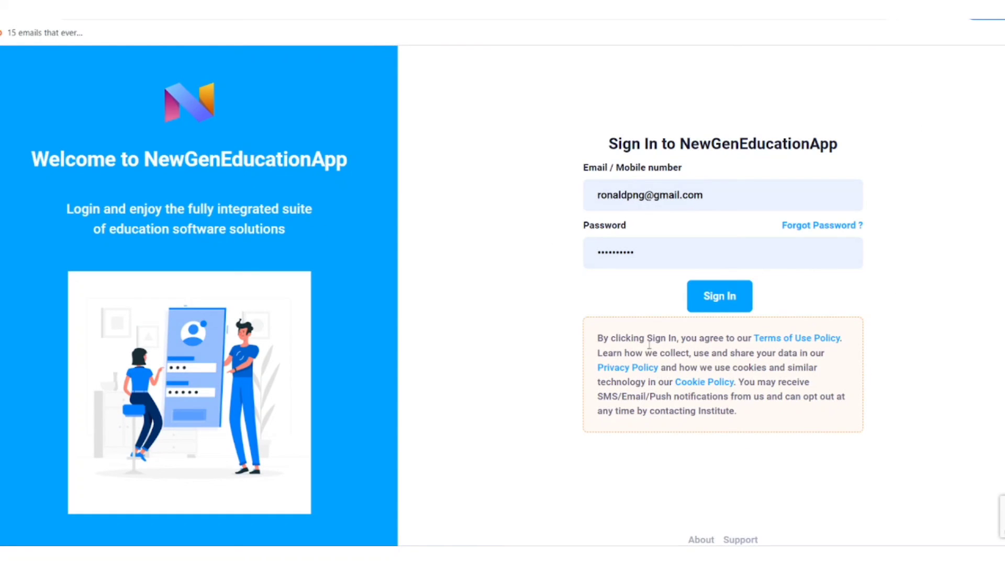
Sign in to the student's account with the pre-filled credentials
{"action": "left_click", "coordinate": [713, 301]}
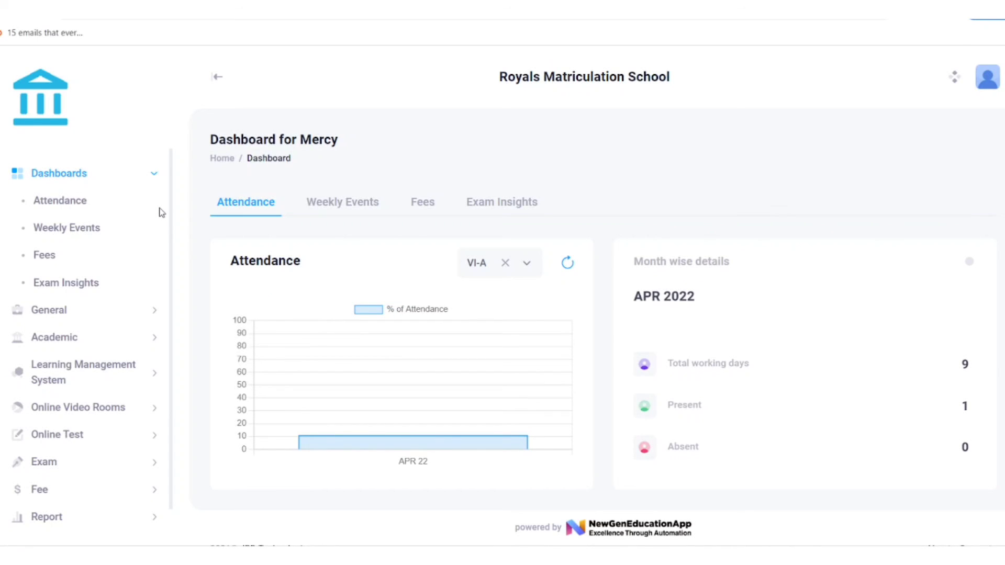
{"action": "scroll", "coordinate": [161, 212], "scroll_direction": "down", "scroll_amount": 1}
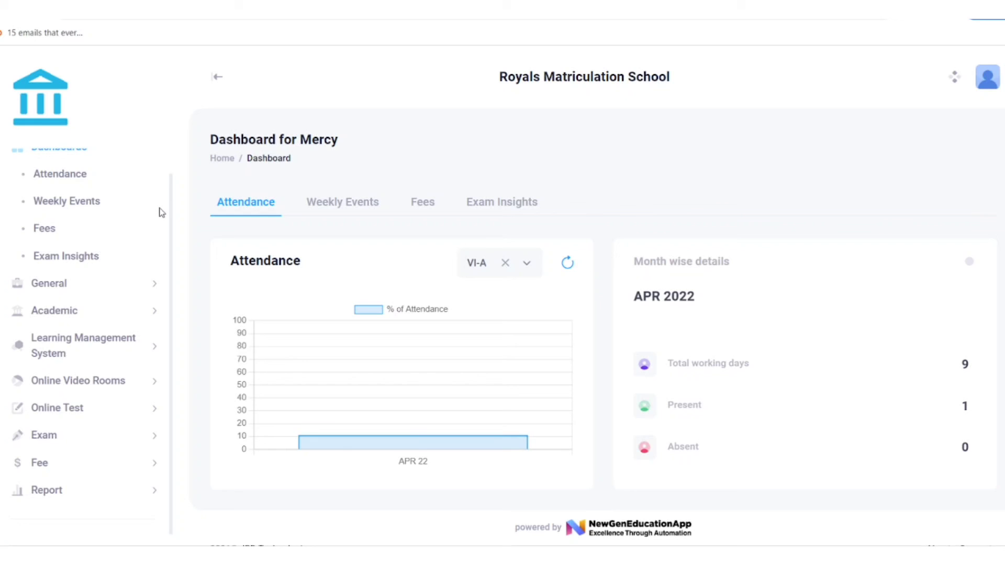
{"action": "scroll", "coordinate": [161, 212], "scroll_direction": "up", "scroll_amount": 1}
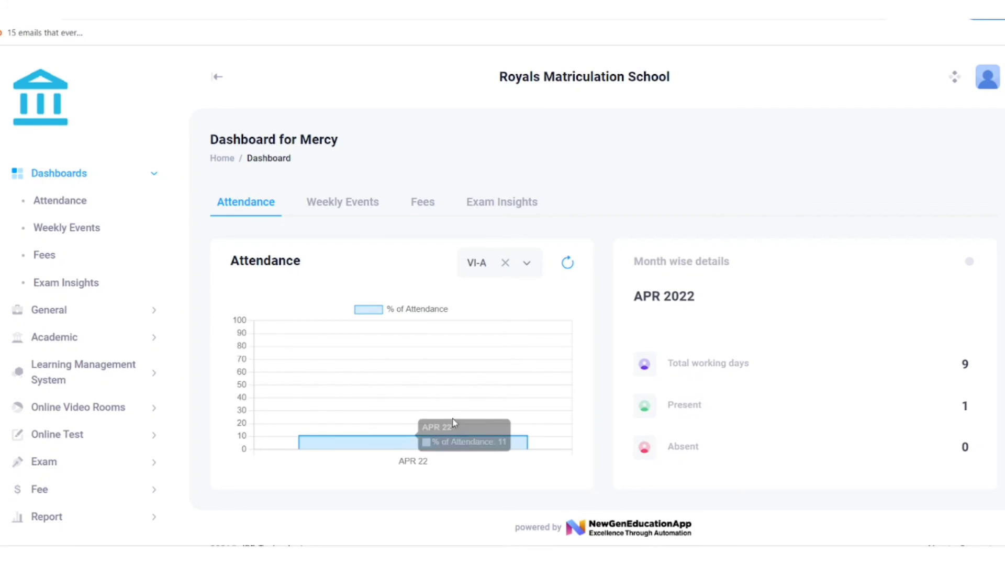
Show the dashboard Fees: Book fee paid, Term1 Fee 5,000.00 unpaid, collapsing Book fee details
{"action": "left_click", "coordinate": [422, 212]}
{"action": "scroll", "coordinate": [443, 255], "scroll_direction": "down", "scroll_amount": 3}
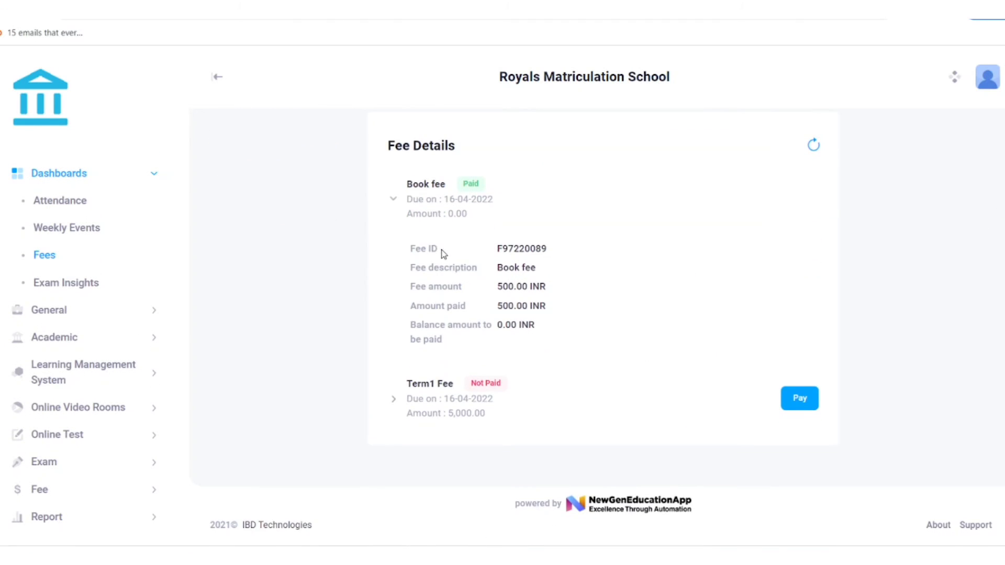
{"action": "scroll", "coordinate": [442, 272], "scroll_direction": "up", "scroll_amount": 3}
{"action": "scroll", "coordinate": [552, 289], "scroll_direction": "down", "scroll_amount": 1}
{"action": "scroll", "coordinate": [552, 289], "scroll_direction": "down", "scroll_amount": 2}
{"action": "scroll", "coordinate": [532, 236], "scroll_direction": "up", "scroll_amount": 2}
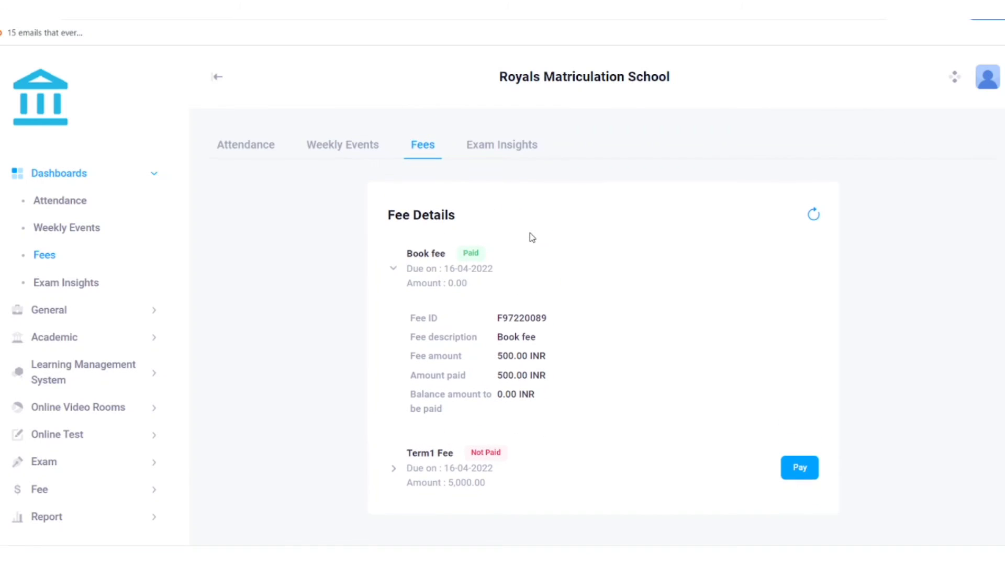
{"action": "double_click", "coordinate": [463, 242]}
{"action": "left_click", "coordinate": [494, 255]}
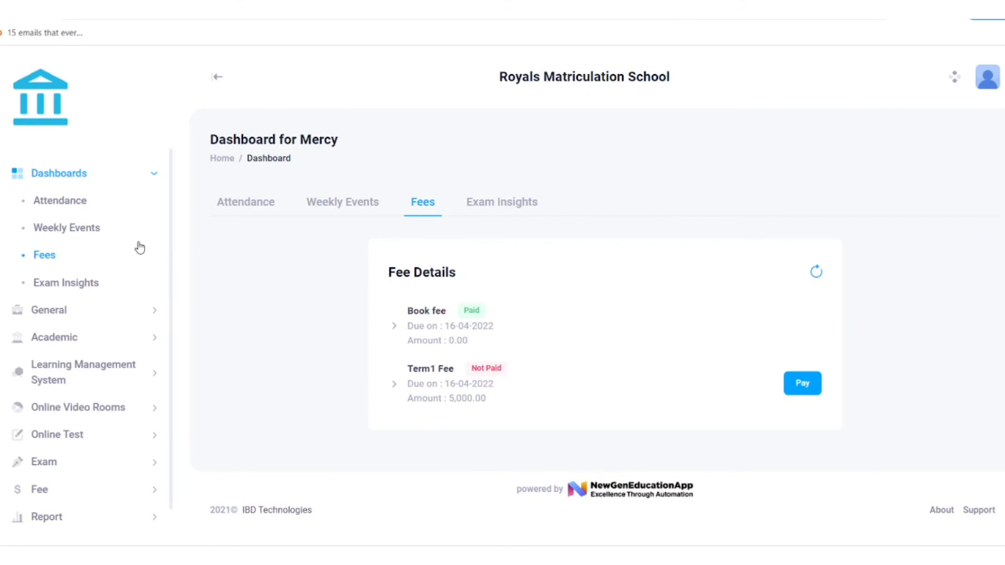
{"action": "scroll", "coordinate": [139, 248], "scroll_direction": "down", "scroll_amount": 1}
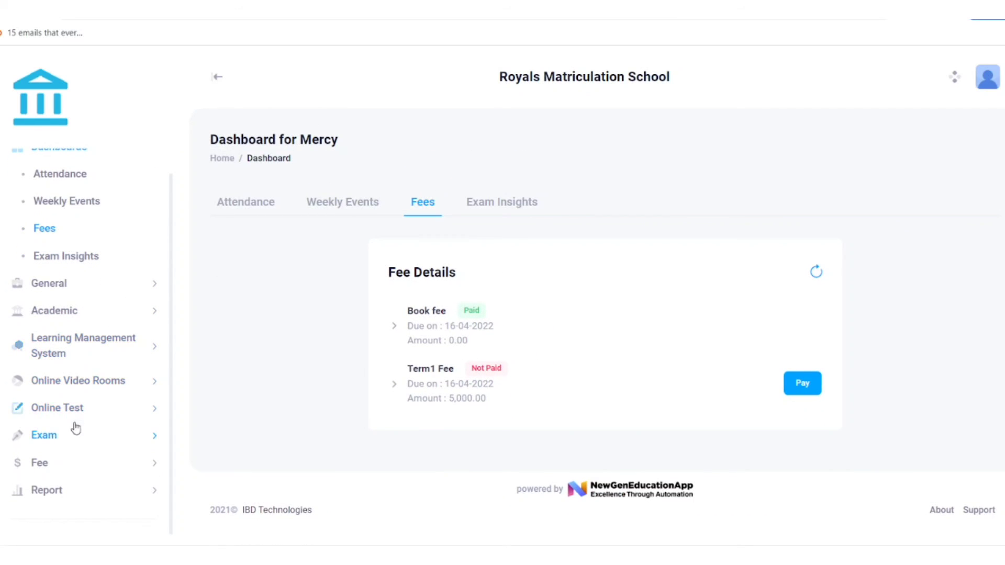
Open the Fees list: Book fee 500.00 paid, Term1 Fee 15,000.00 with 10,000.00 paid
{"action": "left_click", "coordinate": [40, 464]}
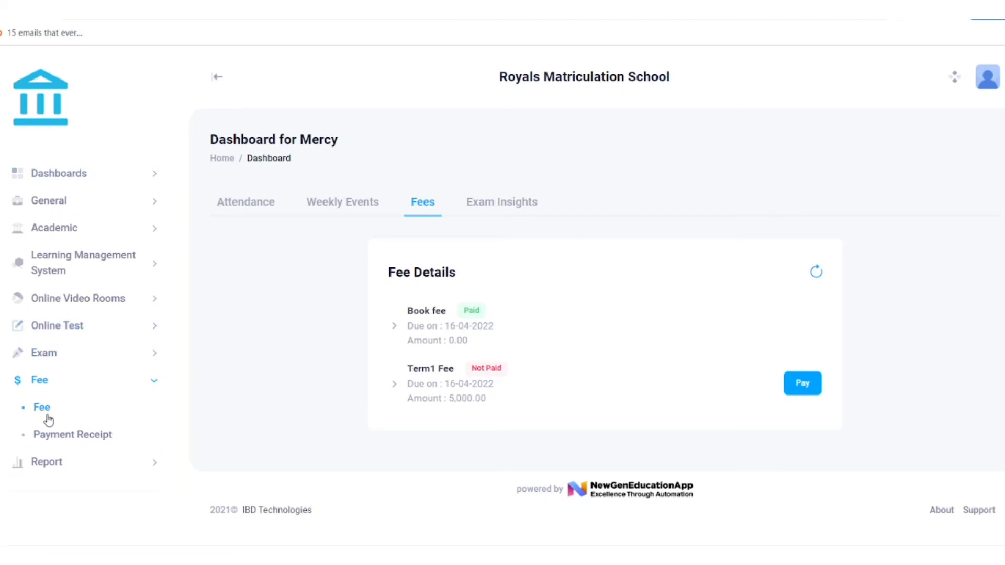
{"action": "left_click", "coordinate": [43, 413]}
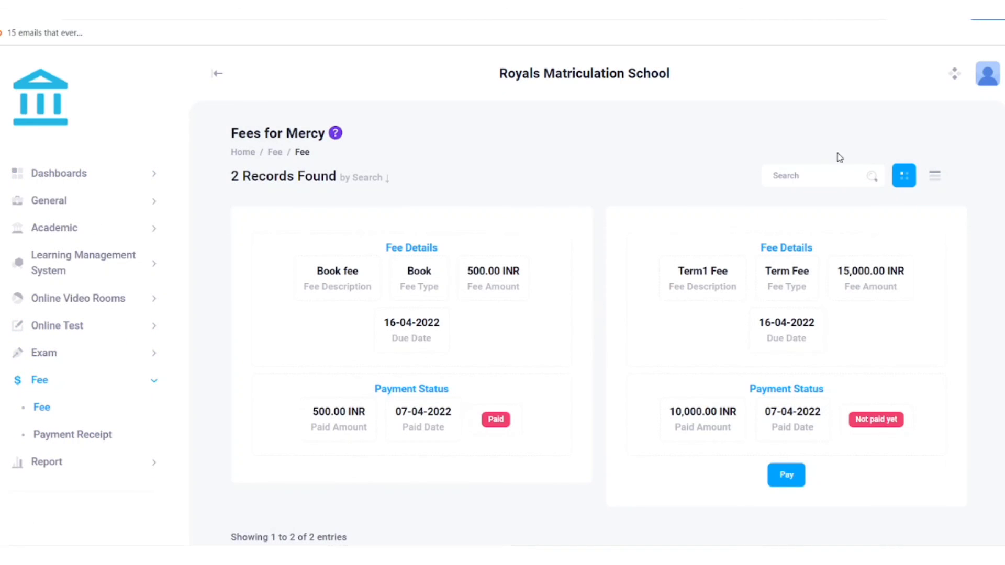
{"action": "scroll", "coordinate": [392, 217], "scroll_direction": "down", "scroll_amount": 1}
{"action": "scroll", "coordinate": [392, 217], "scroll_direction": "down", "scroll_amount": 2}
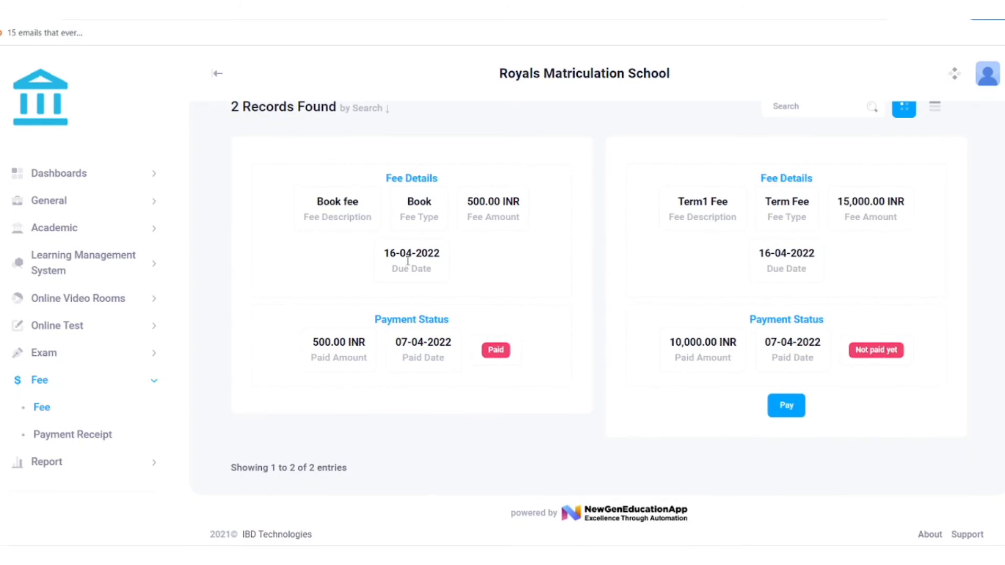
{"action": "scroll", "coordinate": [387, 314], "scroll_direction": "up", "scroll_amount": 2}
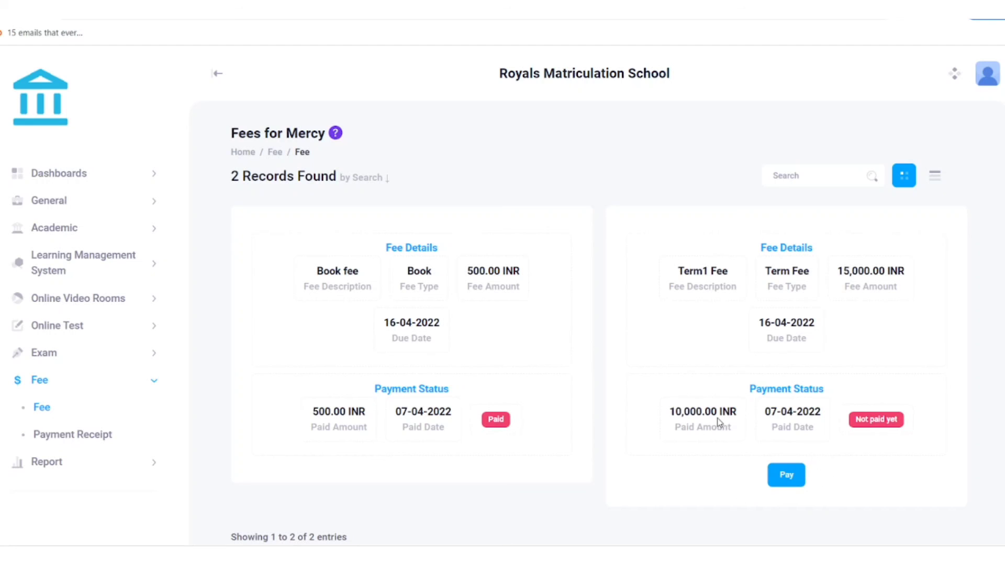
{"action": "scroll", "coordinate": [627, 340], "scroll_direction": "down", "scroll_amount": 2}
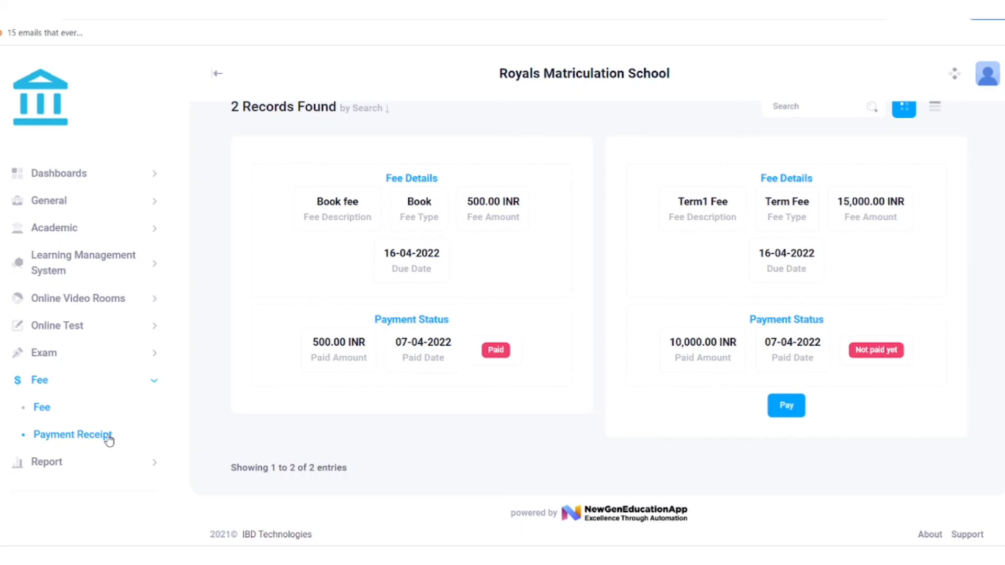
Open the PDF receipt for the 07-04-2022 cash payment, showing 10,500.00 paid against 15,500.00 due
{"action": "left_click", "coordinate": [108, 437]}
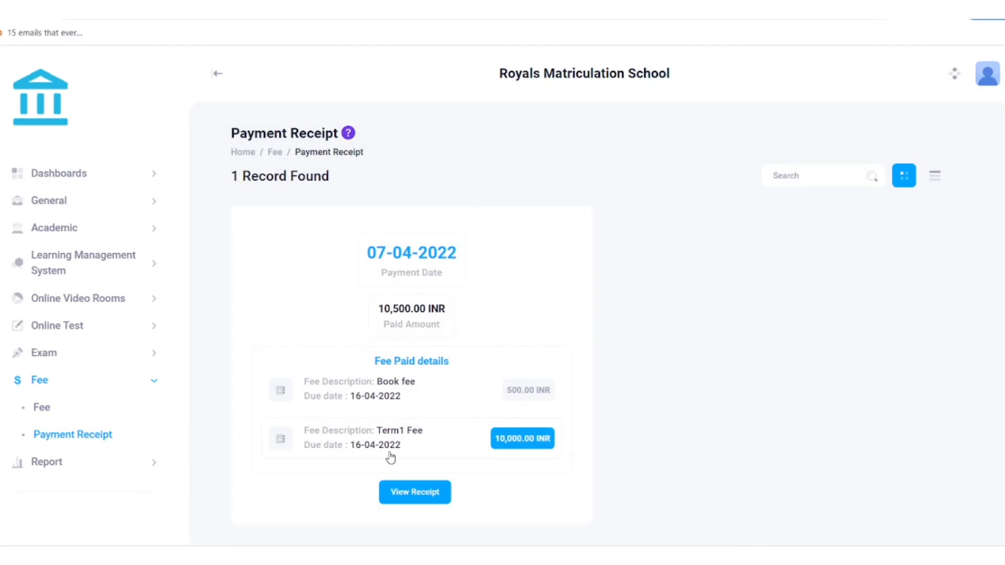
{"action": "scroll", "coordinate": [305, 354], "scroll_direction": "down", "scroll_amount": 2}
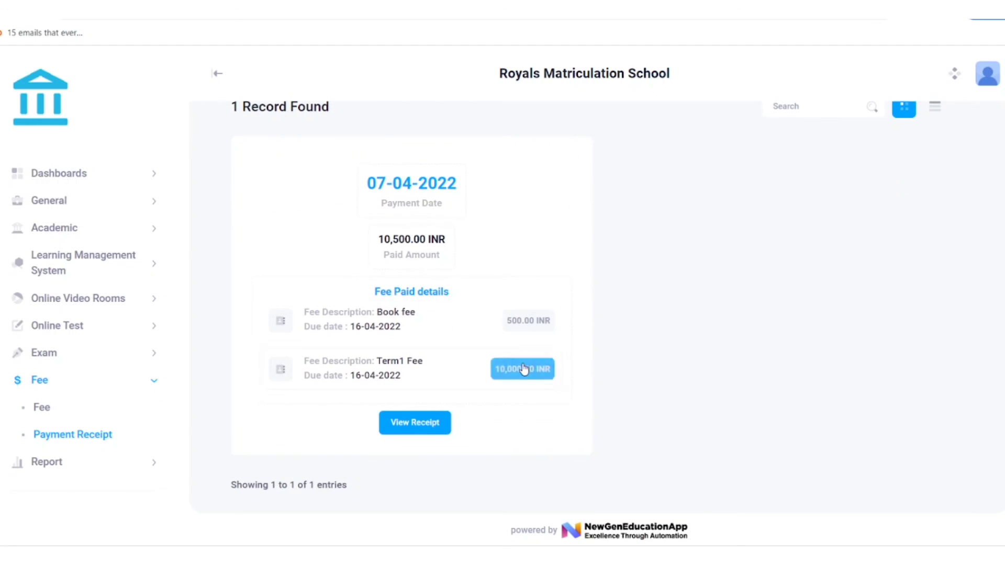
{"action": "scroll", "coordinate": [487, 361], "scroll_direction": "down", "scroll_amount": 1}
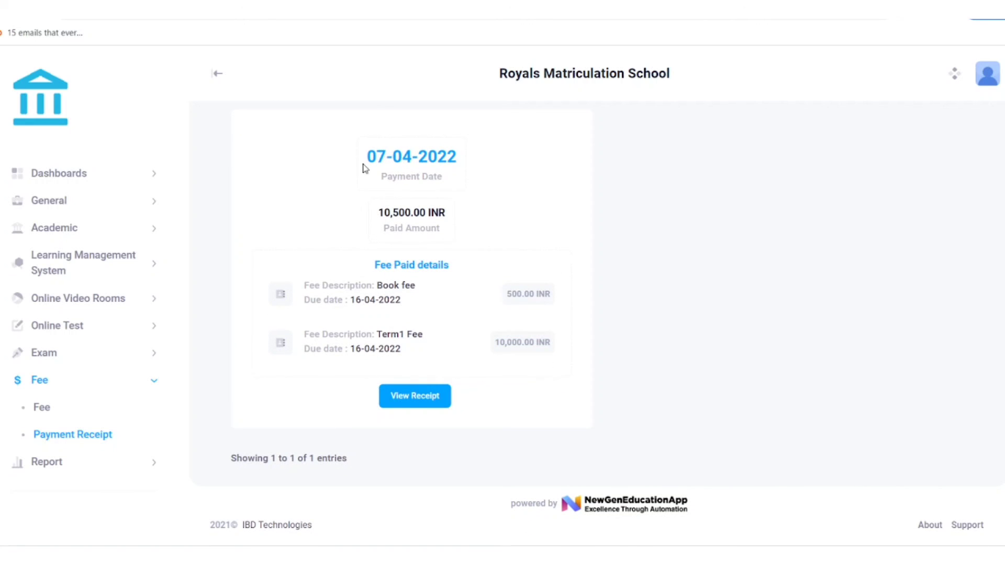
{"action": "left_click_drag", "start_coordinate": [365, 168], "coordinate": [414, 158]}
{"action": "left_click", "coordinate": [507, 179]}
{"action": "left_click", "coordinate": [431, 395]}
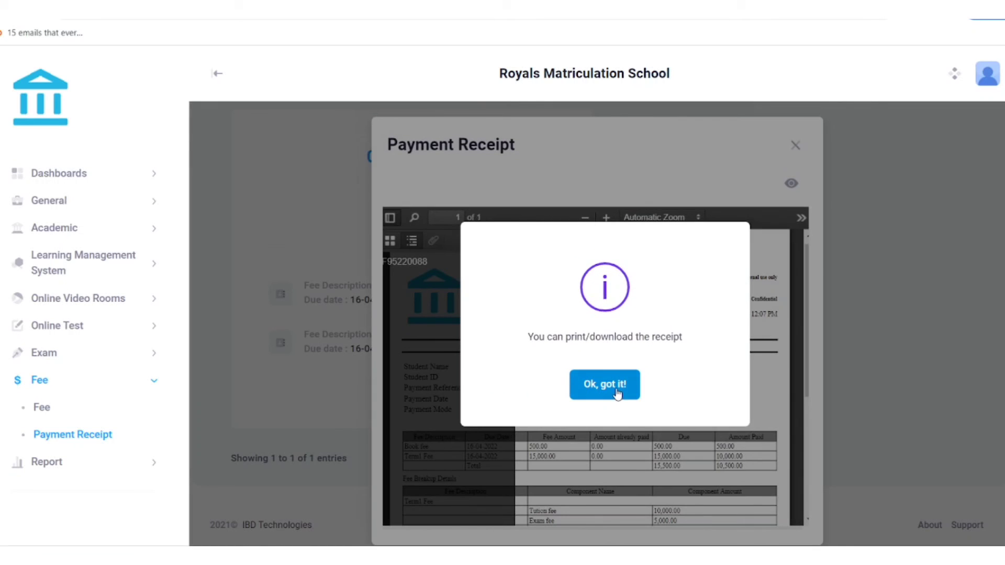
{"action": "left_click", "coordinate": [610, 385]}
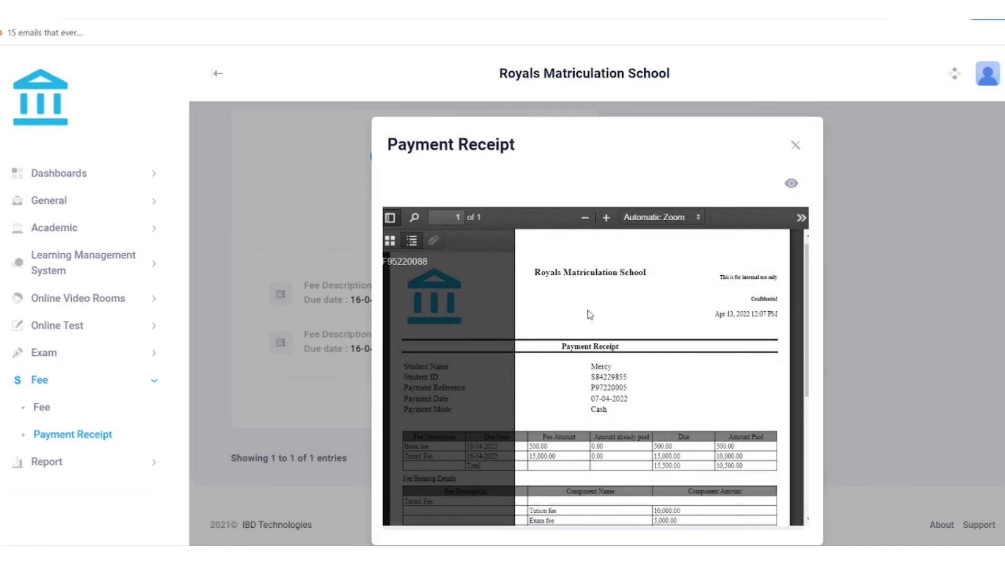
{"action": "scroll", "coordinate": [590, 314], "scroll_direction": "down", "scroll_amount": 3}
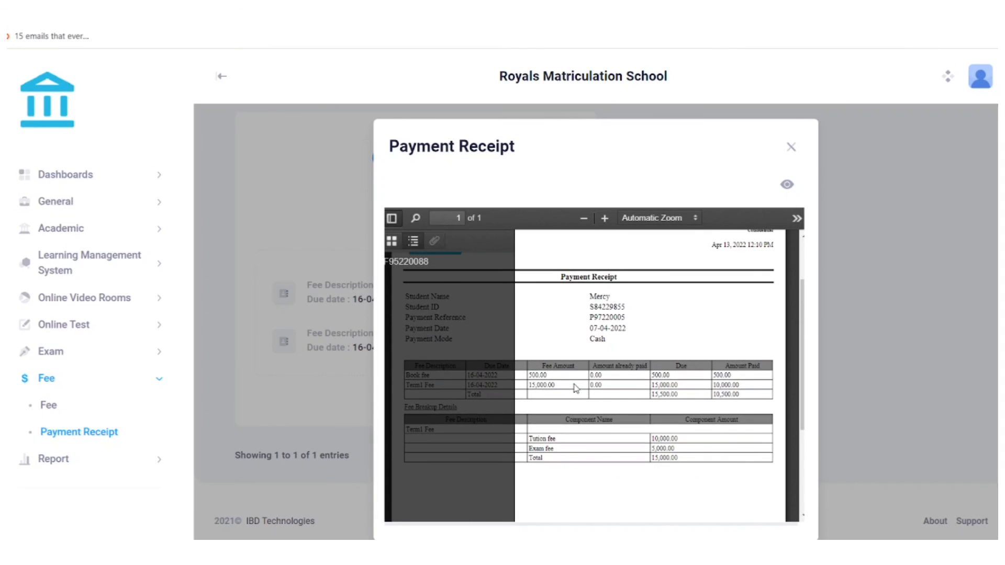